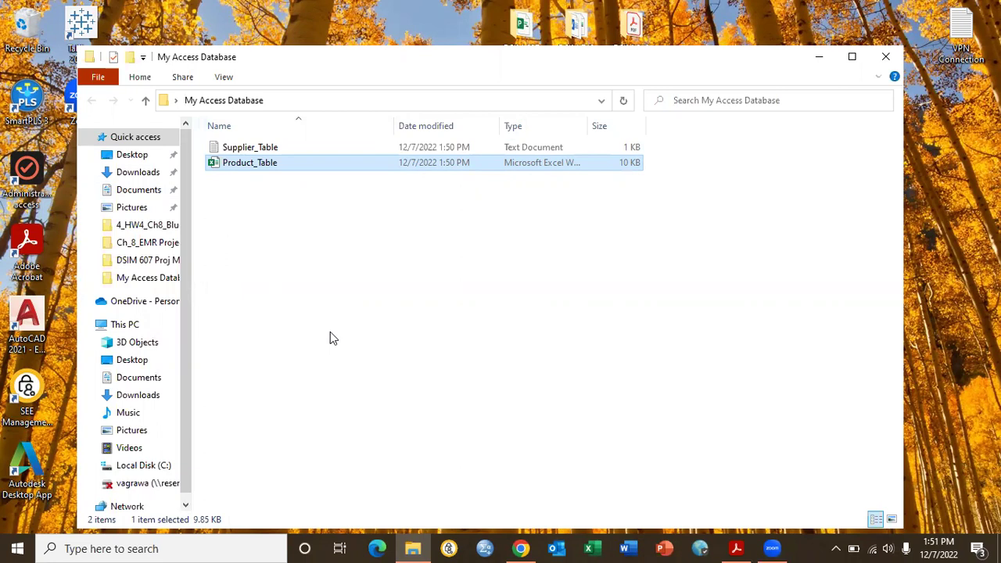
Open the Supplier_Table text file, read its supplier records, and close it.
{"action": "double_click", "coordinate": [249, 148]}
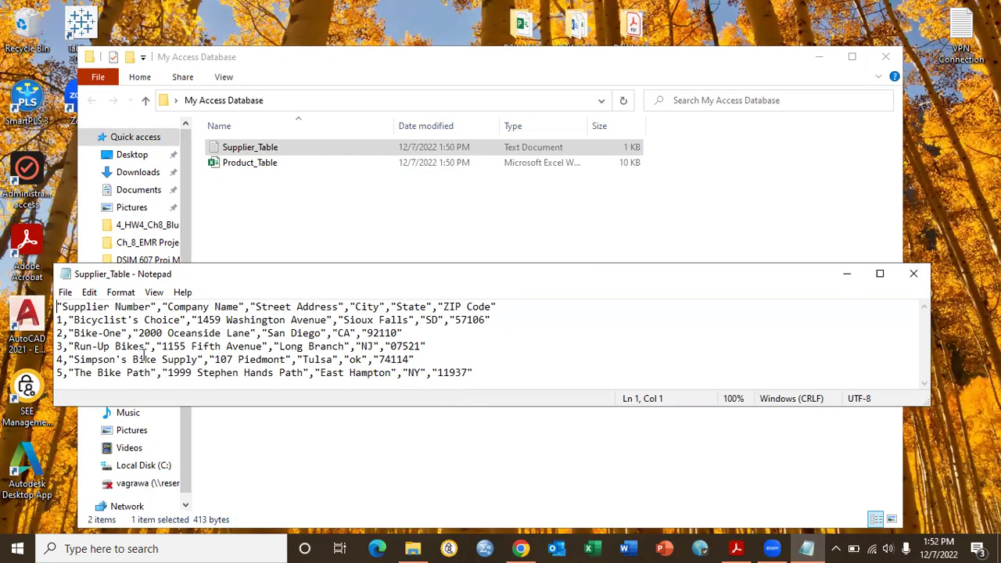
{"action": "left_click", "coordinate": [913, 273]}
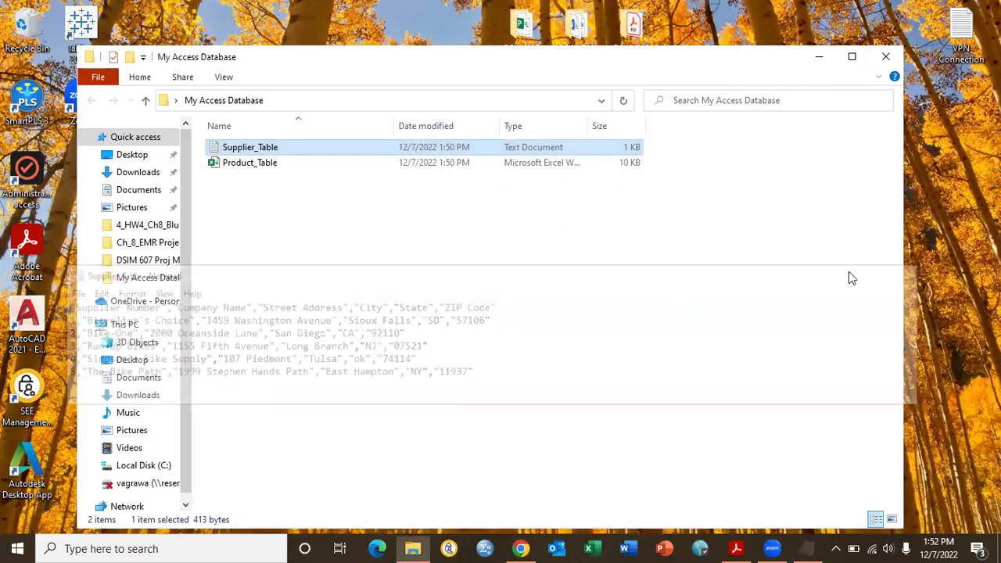
Open the Product_Table workbook and fit all column widths to their contents so every heading is readable.
{"action": "double_click", "coordinate": [250, 163]}
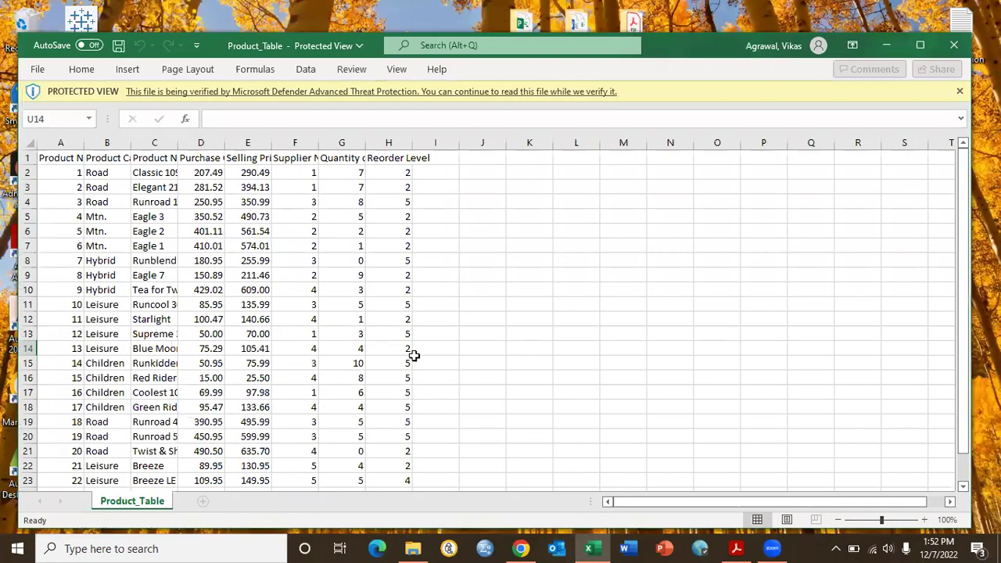
{"action": "left_click_drag", "start_coordinate": [538, 528], "coordinate": [552, 315]}
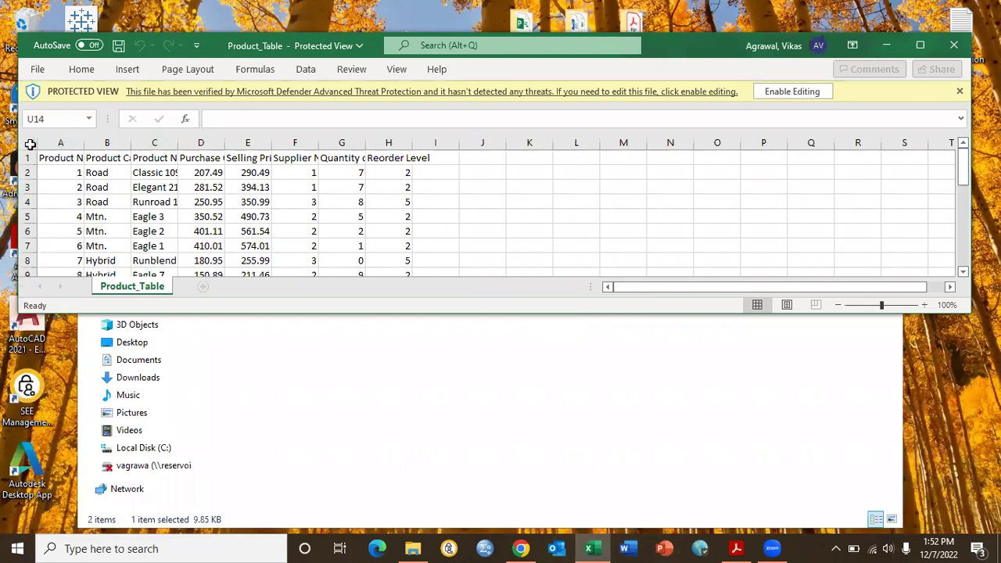
{"action": "left_click", "coordinate": [30, 144]}
{"action": "double_click", "coordinate": [84, 143]}
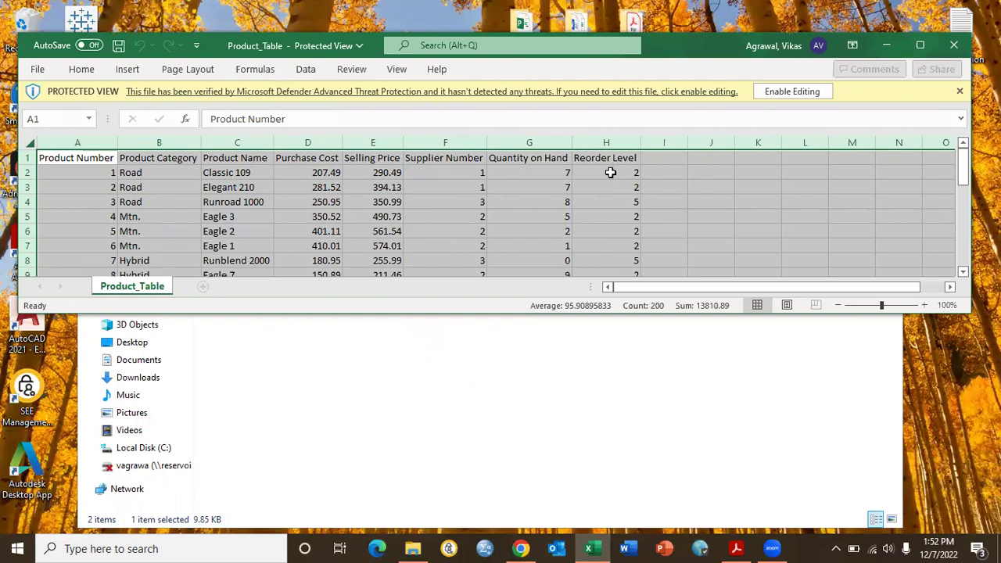
{"action": "left_click", "coordinate": [86, 186]}
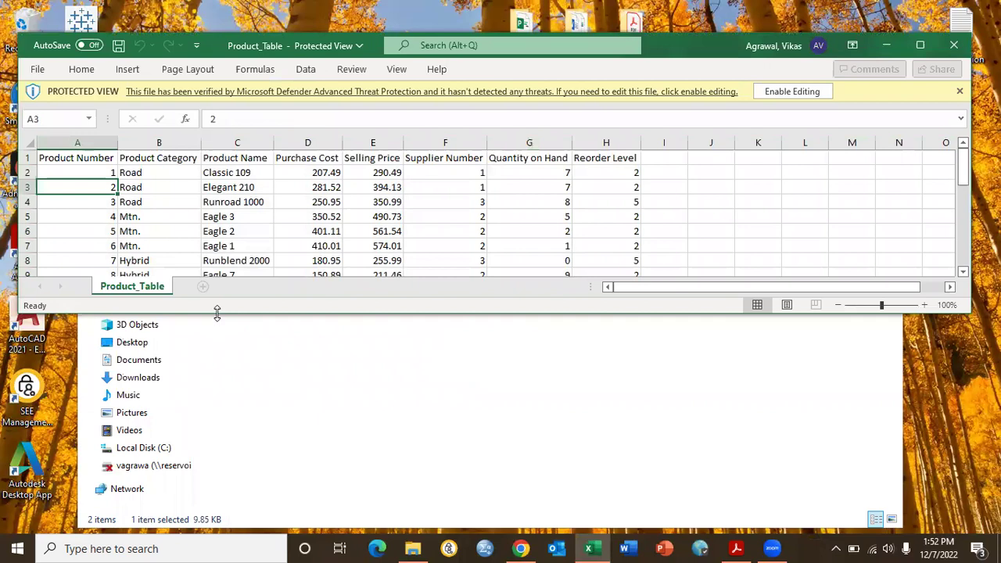
Resize the Product_Table window to show rows 1 to 15 while leaving free space beneath it.
{"action": "left_click_drag", "start_coordinate": [217, 312], "coordinate": [216, 447]}
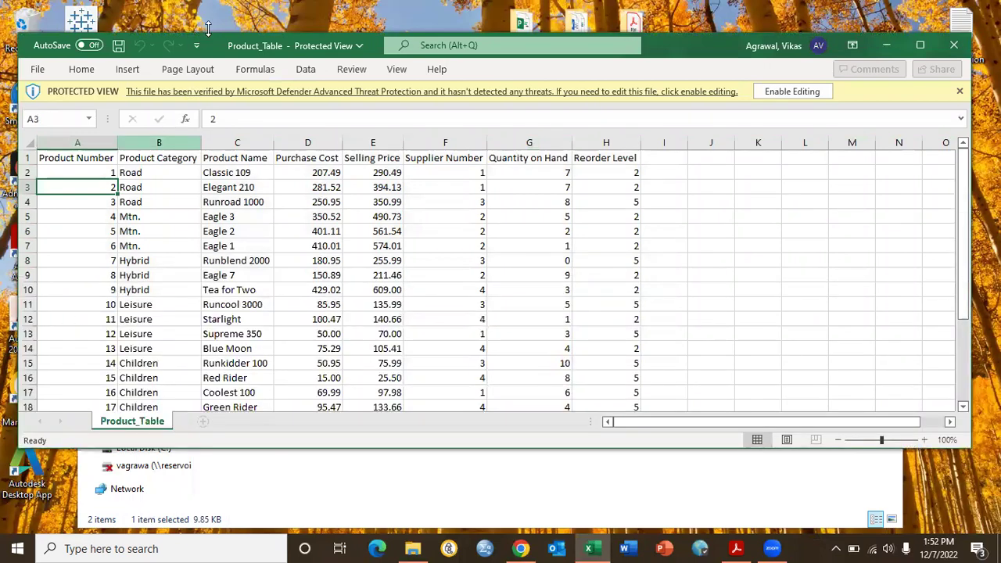
{"action": "left_click_drag", "start_coordinate": [215, 32], "coordinate": [215, 11]}
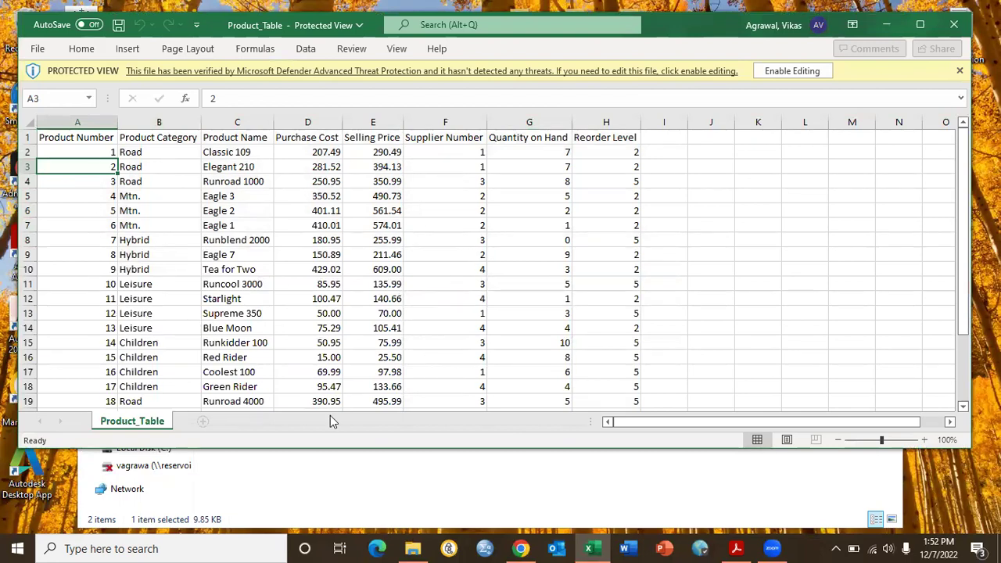
{"action": "left_click_drag", "start_coordinate": [361, 447], "coordinate": [362, 383]}
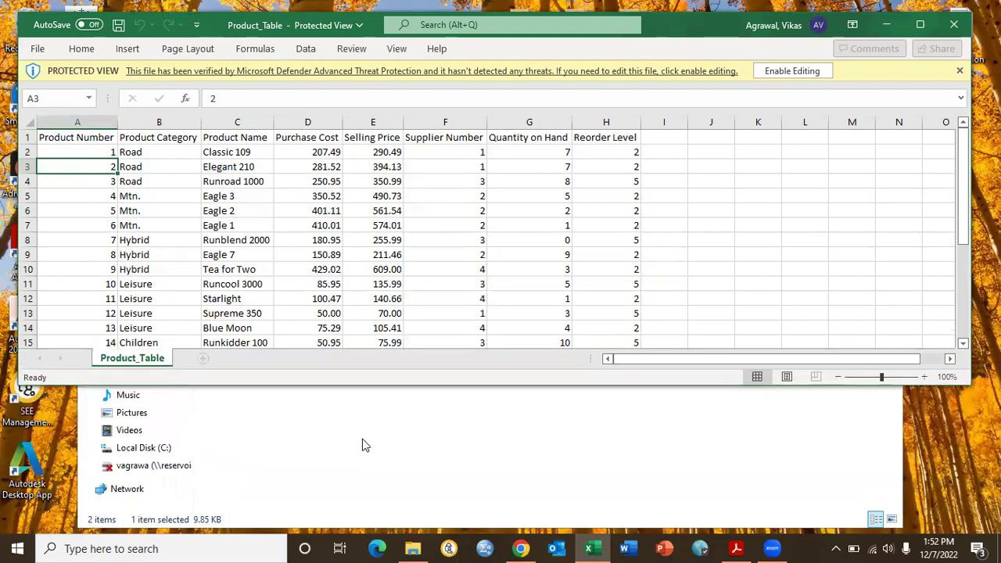
Reopen the Supplier_Table text file from the My Access Database folder and move its window lower on the screen.
{"action": "left_click", "coordinate": [362, 438]}
{"action": "double_click", "coordinate": [250, 164]}
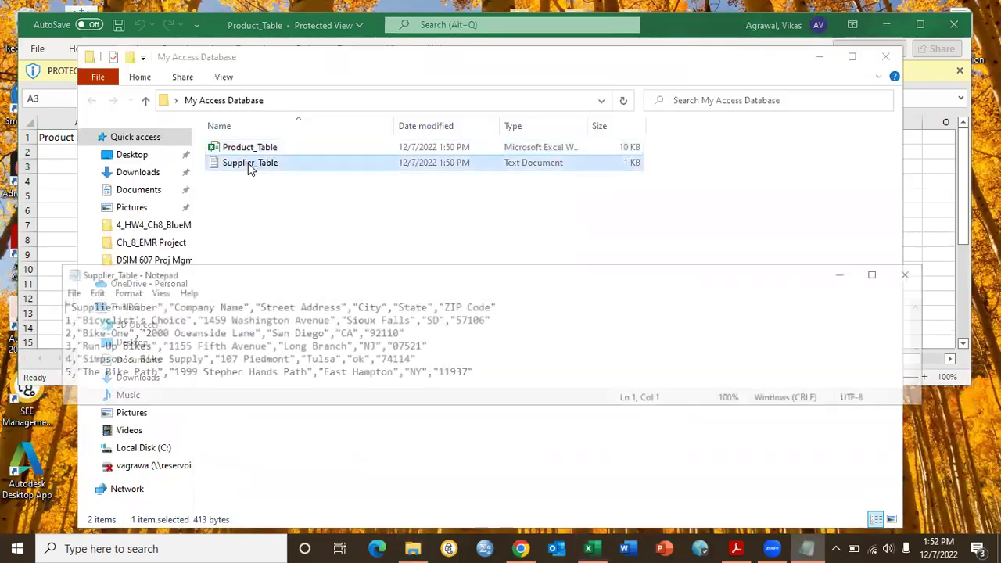
{"action": "left_click", "coordinate": [235, 26]}
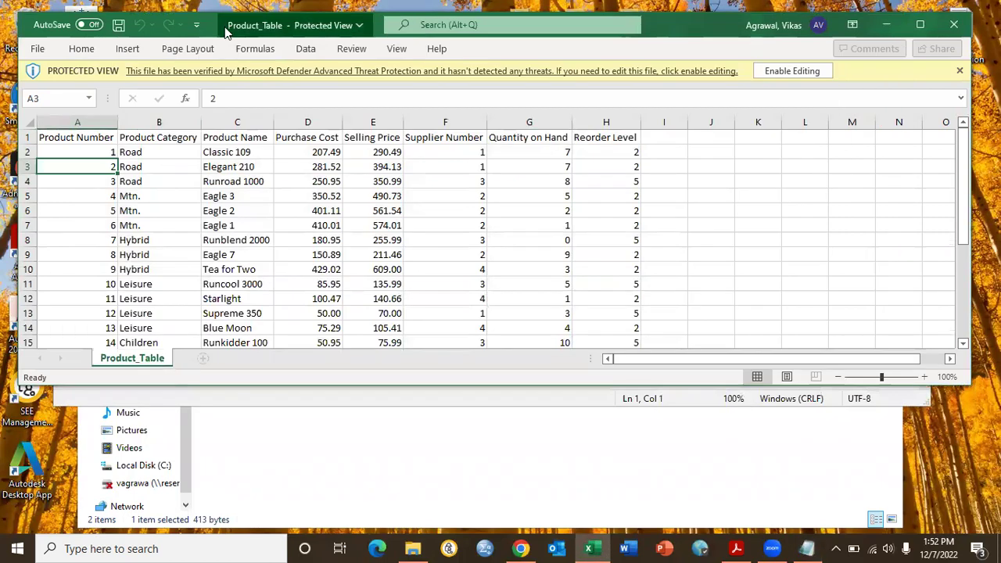
{"action": "left_click", "coordinate": [690, 437]}
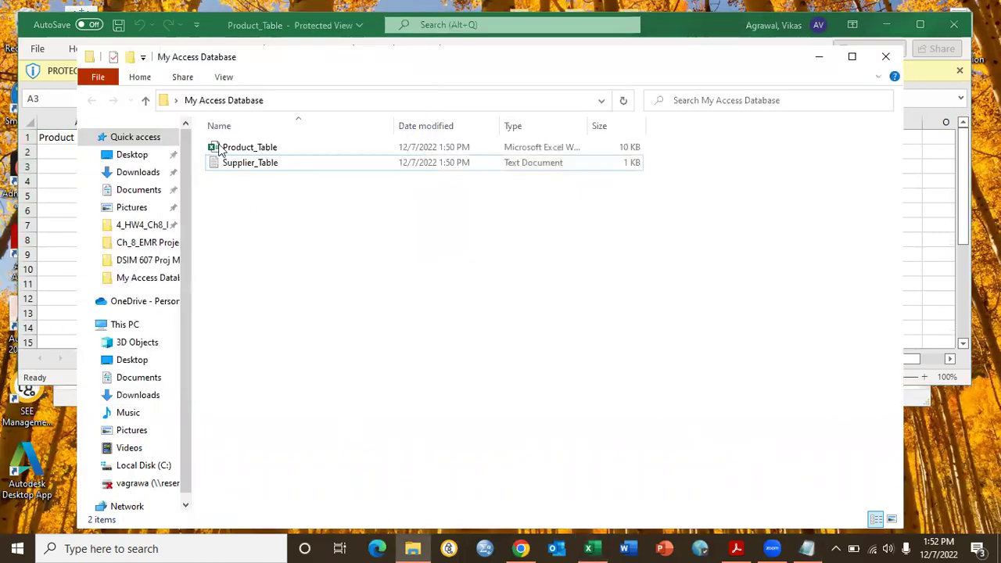
{"action": "left_click", "coordinate": [253, 164]}
{"action": "double_click", "coordinate": [252, 165]}
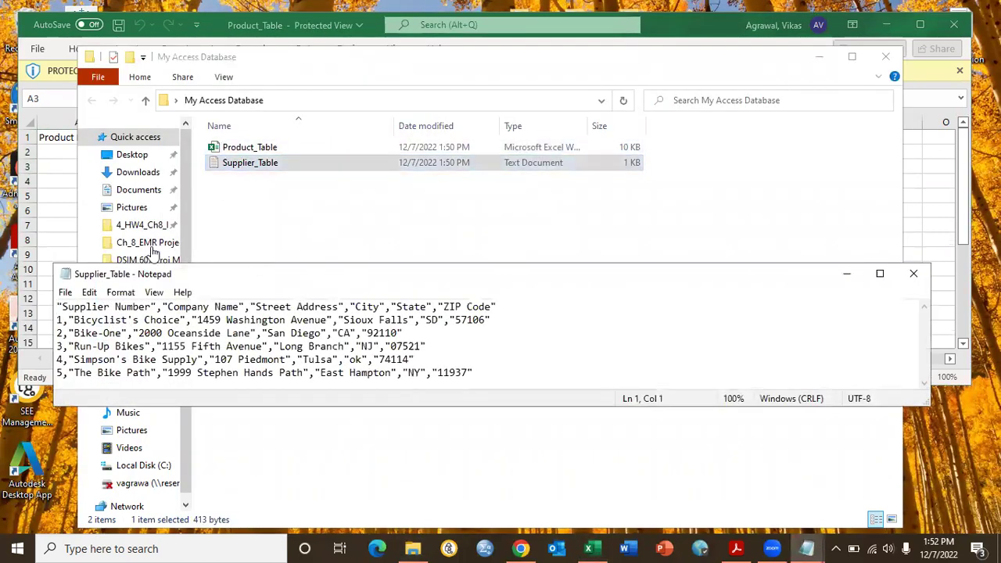
{"action": "left_click_drag", "start_coordinate": [203, 283], "coordinate": [175, 375]}
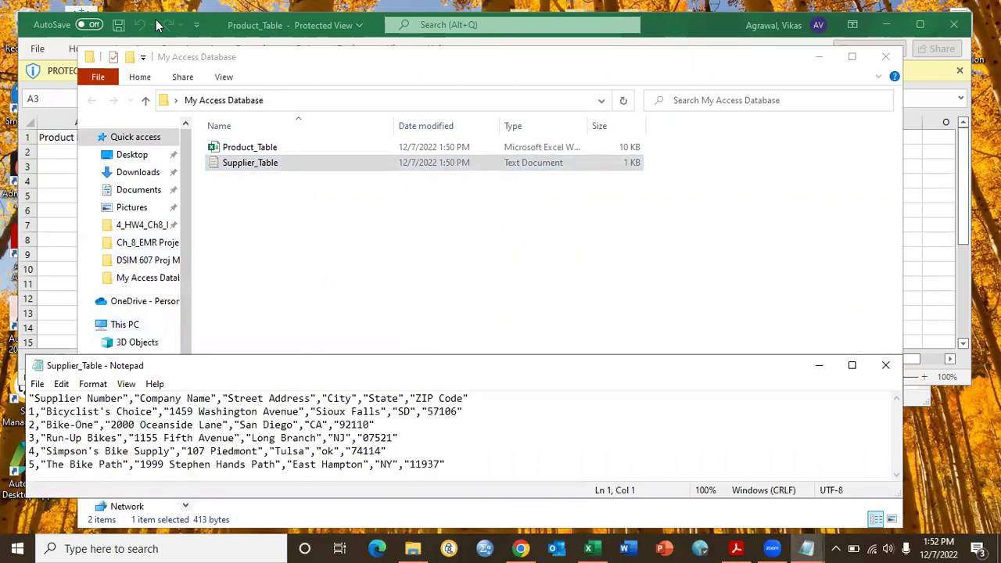
Close the duplicate Supplier_Table window and arrange the remaining one beneath the Product_Table workbook for comparison.
{"action": "left_click", "coordinate": [807, 548]}
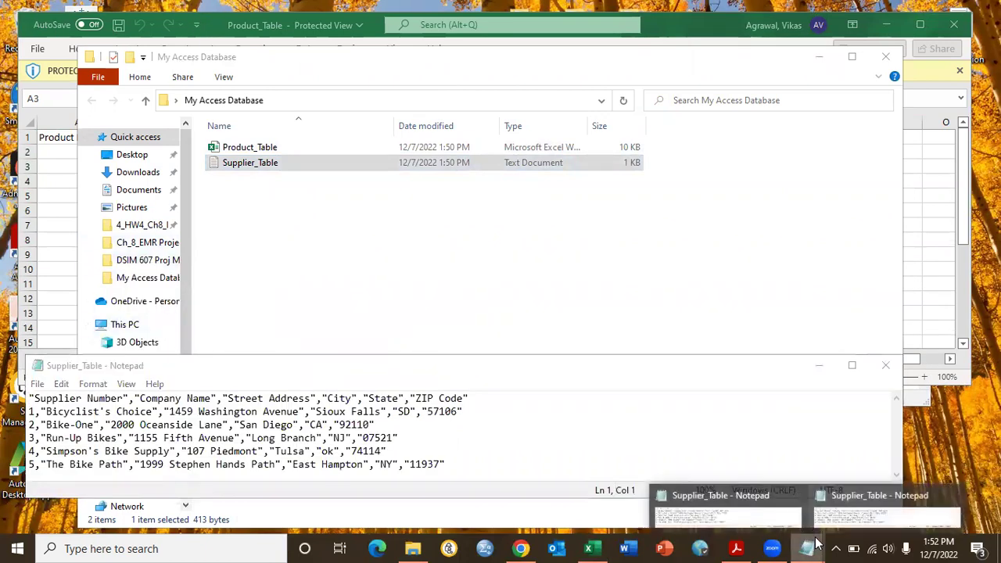
{"action": "left_click", "coordinate": [795, 497]}
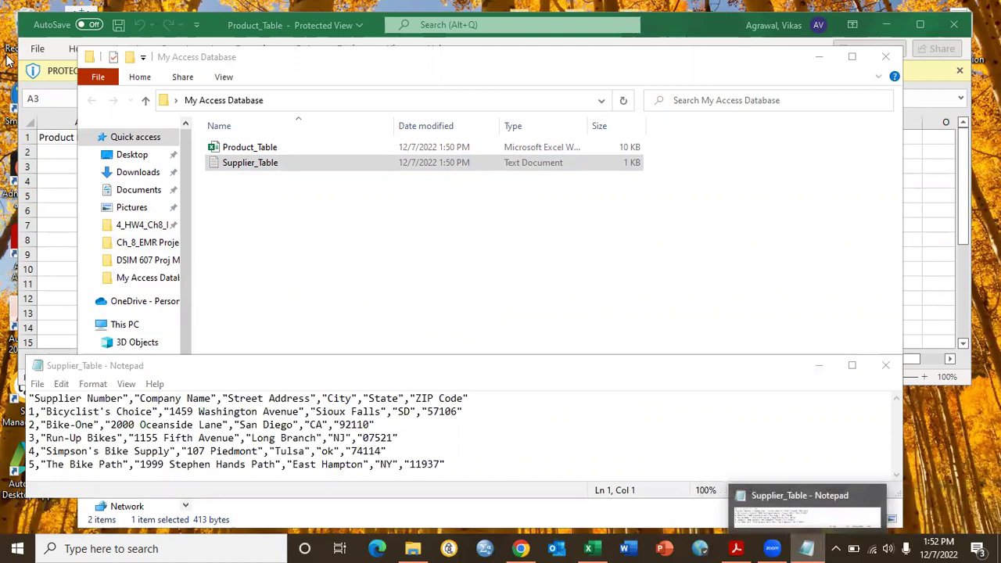
{"action": "left_click", "coordinate": [31, 22]}
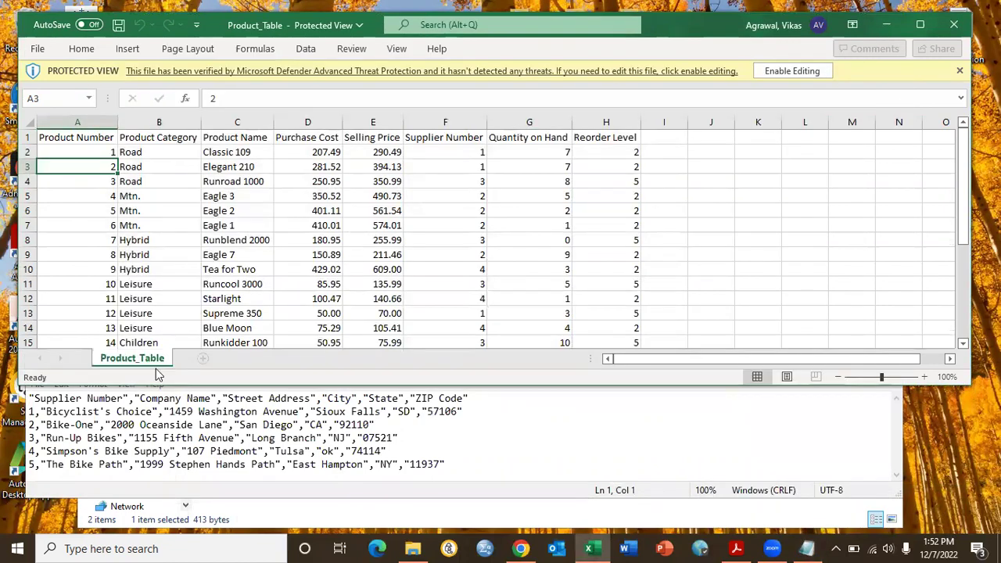
{"action": "left_click", "coordinate": [494, 397]}
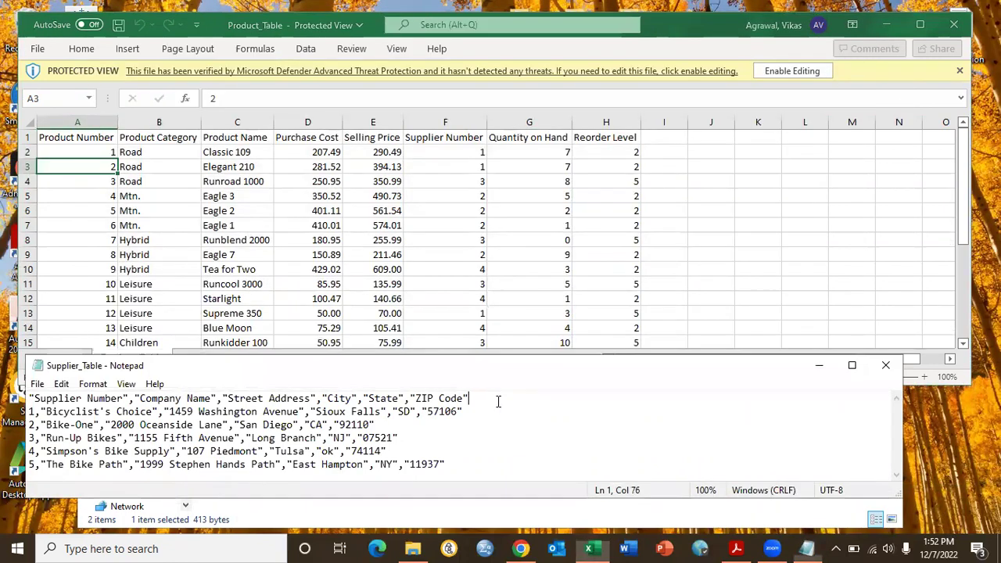
{"action": "left_click_drag", "start_coordinate": [490, 372], "coordinate": [488, 397]}
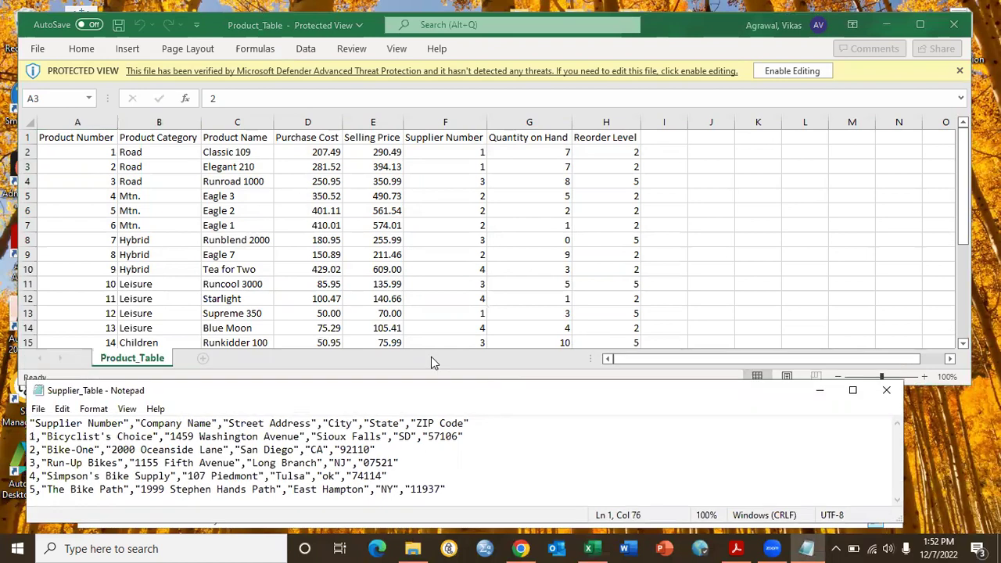
Examine the product rows through the end of the table, highlight Supplier Number cells F22:F25, and close both source files.
{"action": "left_click", "coordinate": [431, 357]}
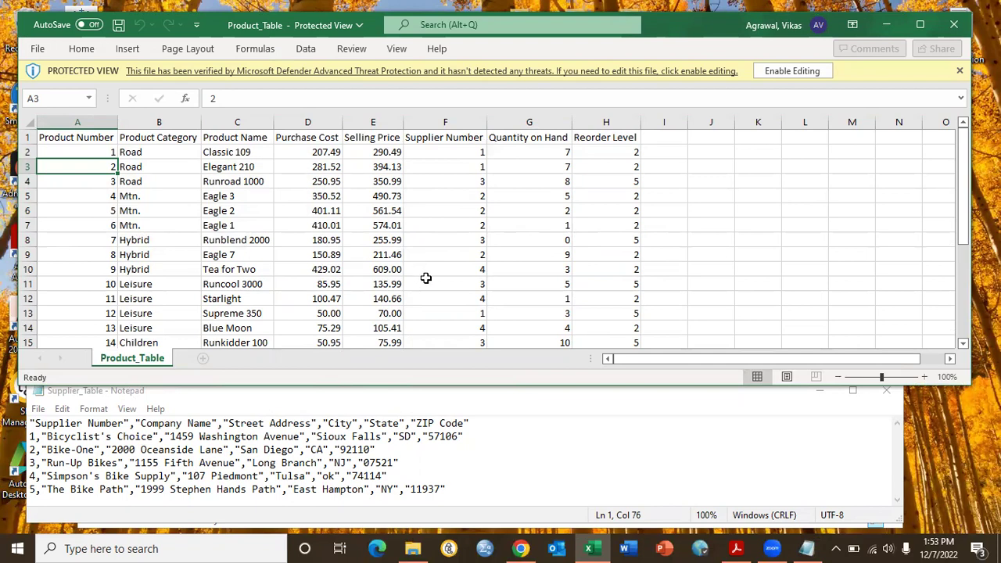
{"action": "scroll", "coordinate": [422, 279], "scroll_direction": "down", "scroll_amount": 1}
{"action": "scroll", "coordinate": [422, 279], "scroll_direction": "down", "scroll_amount": 4}
{"action": "left_click_drag", "start_coordinate": [467, 226], "coordinate": [466, 267]}
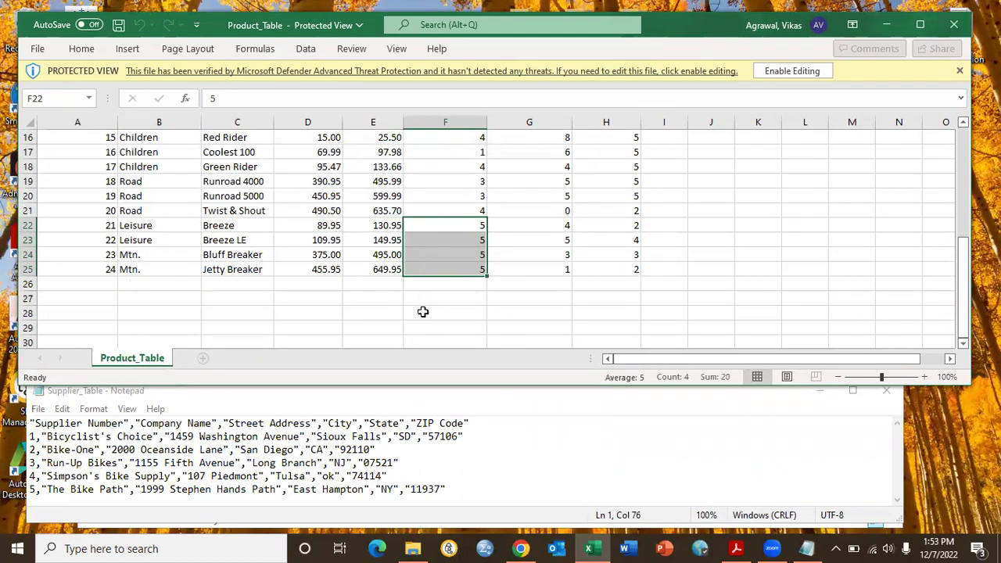
{"action": "scroll", "coordinate": [422, 311], "scroll_direction": "up", "scroll_amount": 5}
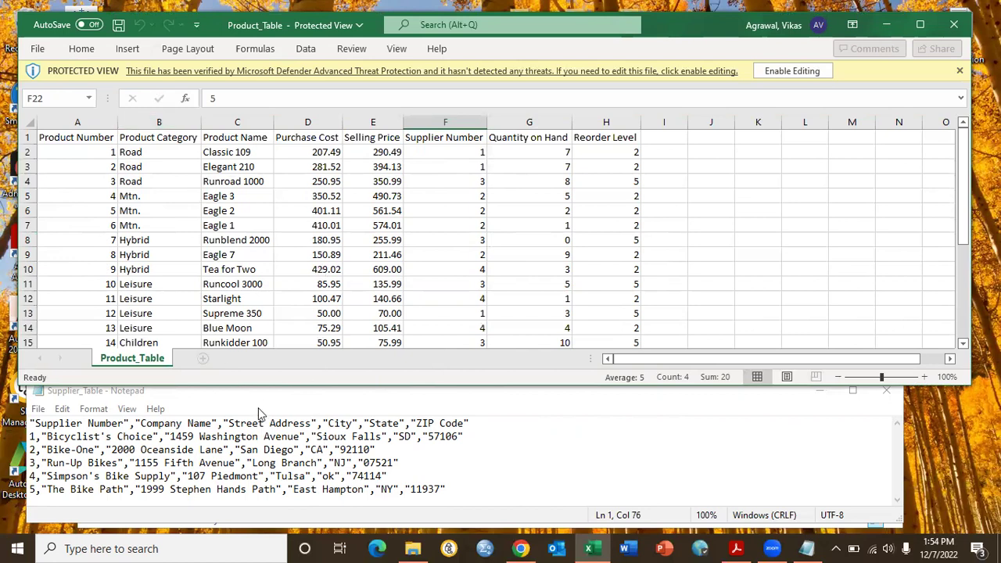
{"action": "left_click", "coordinate": [951, 29]}
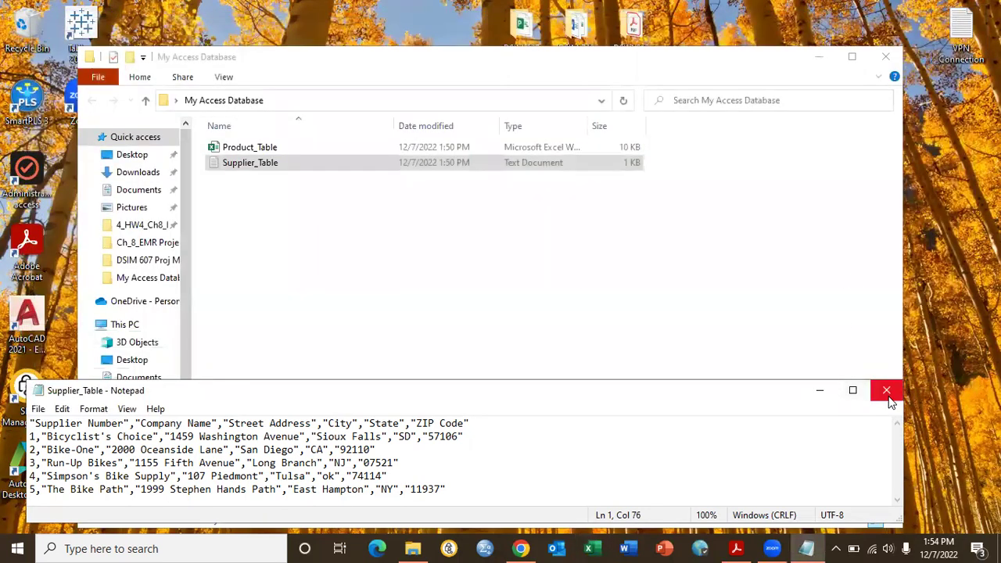
{"action": "left_click", "coordinate": [887, 391]}
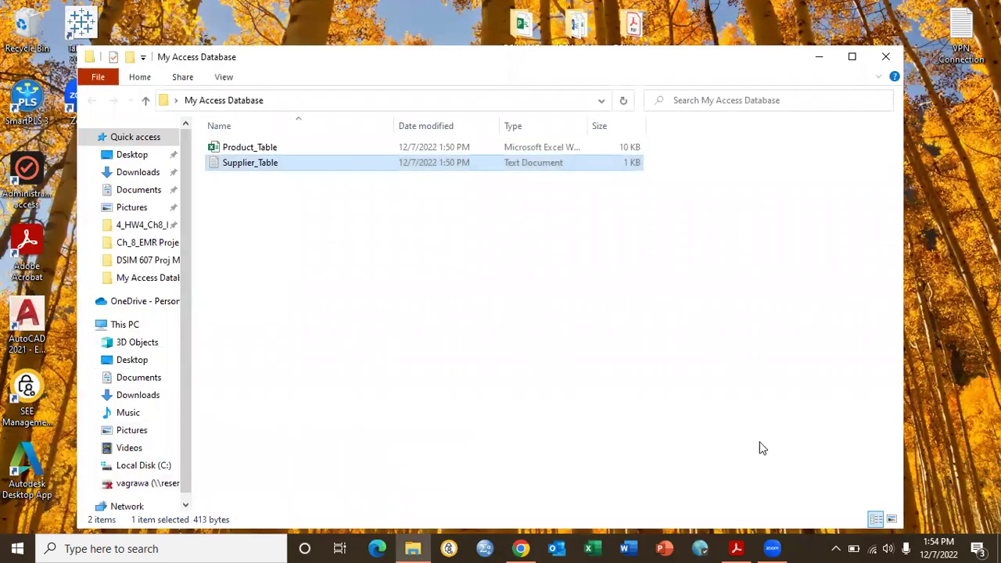
Launch Microsoft Access and choose to create a blank database.
{"action": "left_click", "coordinate": [222, 545]}
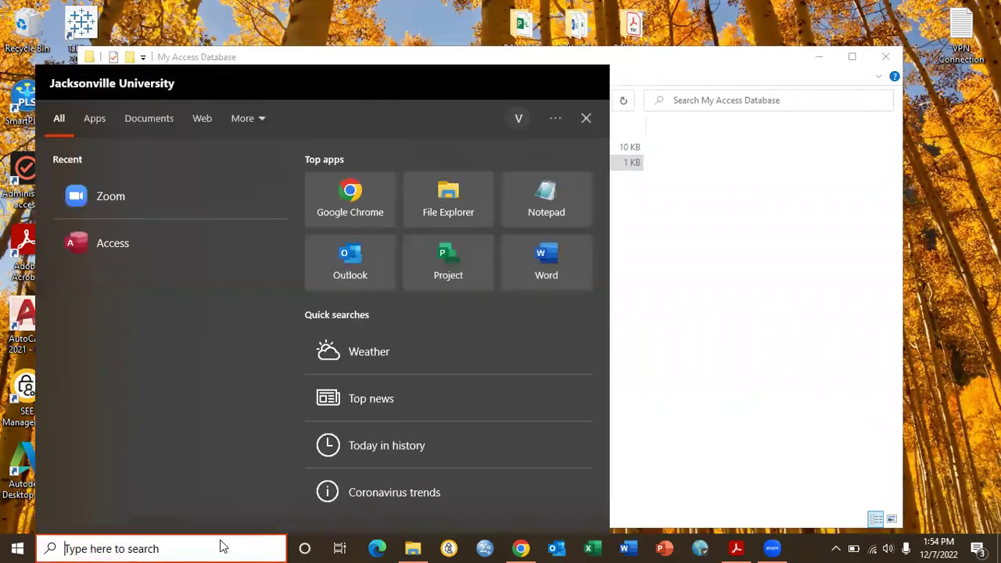
{"action": "left_click", "coordinate": [101, 239]}
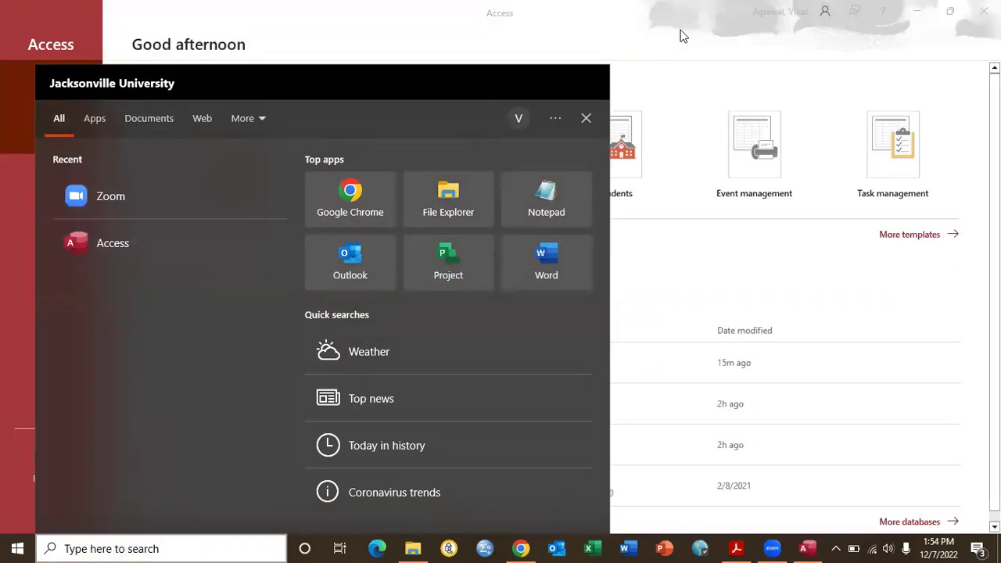
{"action": "left_click", "coordinate": [680, 35]}
{"action": "left_click", "coordinate": [194, 148]}
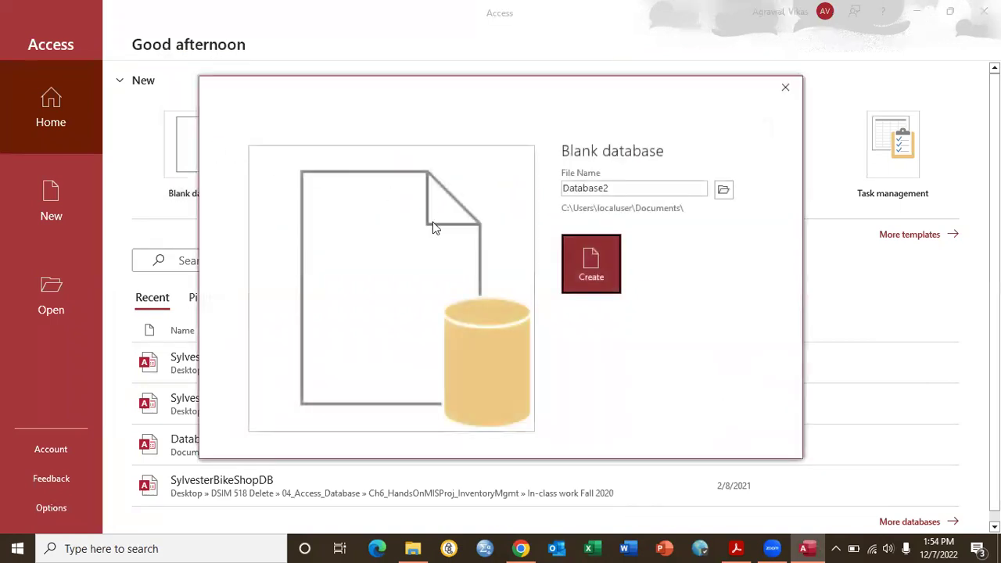
Set the new database's location to the My Access Database folder on the Desktop and name it Sylvester DB.
{"action": "left_click", "coordinate": [722, 191]}
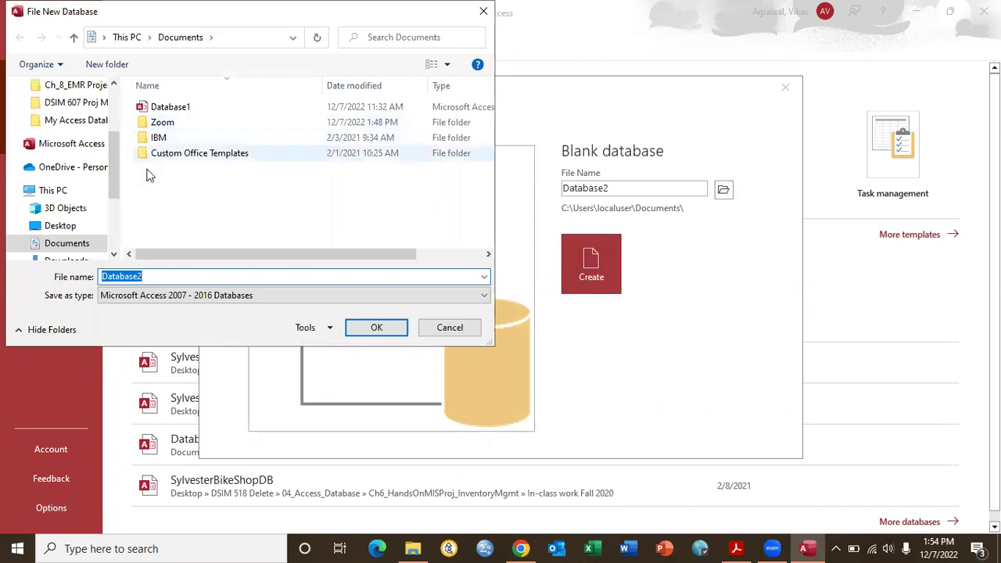
{"action": "scroll", "coordinate": [81, 190], "scroll_direction": "up", "scroll_amount": 3}
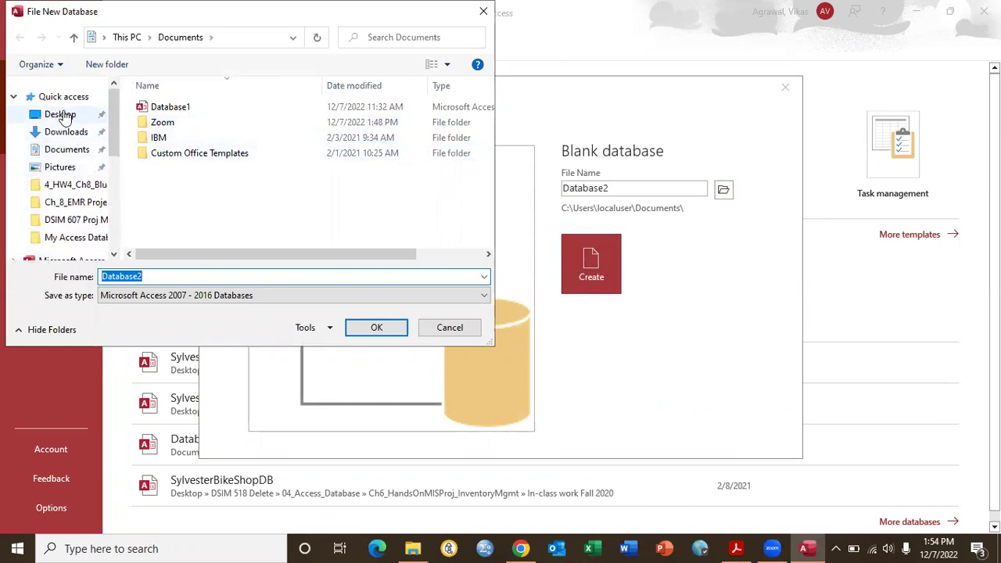
{"action": "left_click", "coordinate": [68, 114]}
{"action": "double_click", "coordinate": [176, 152]}
{"action": "double_click", "coordinate": [166, 279]}
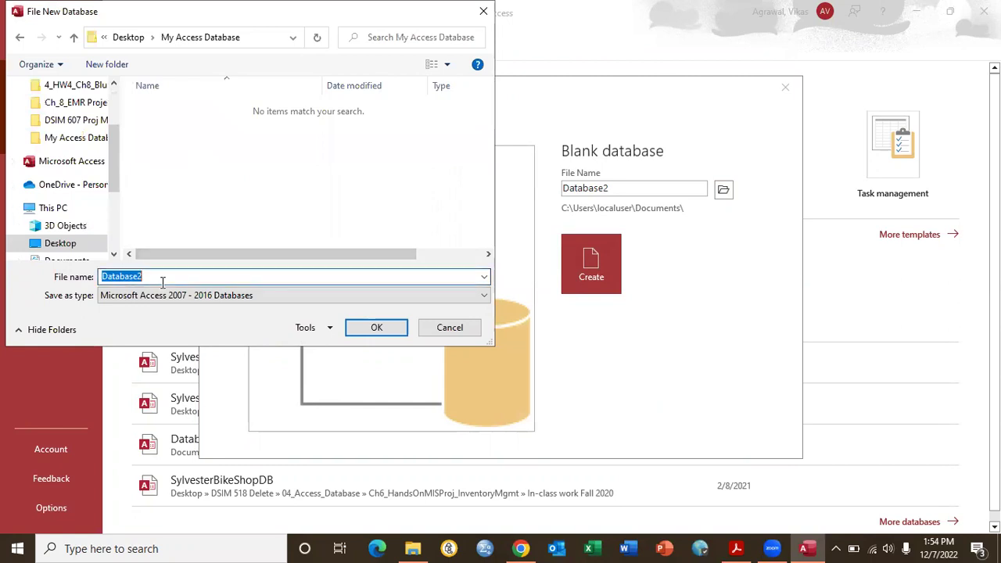
{"action": "type", "text": "S"}
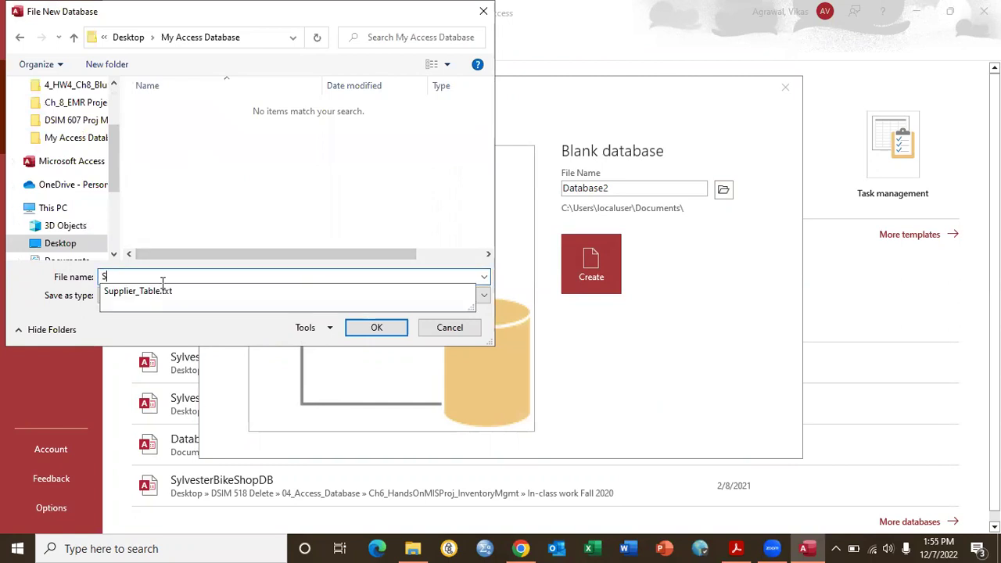
{"action": "type", "text": "ylvester DB"}
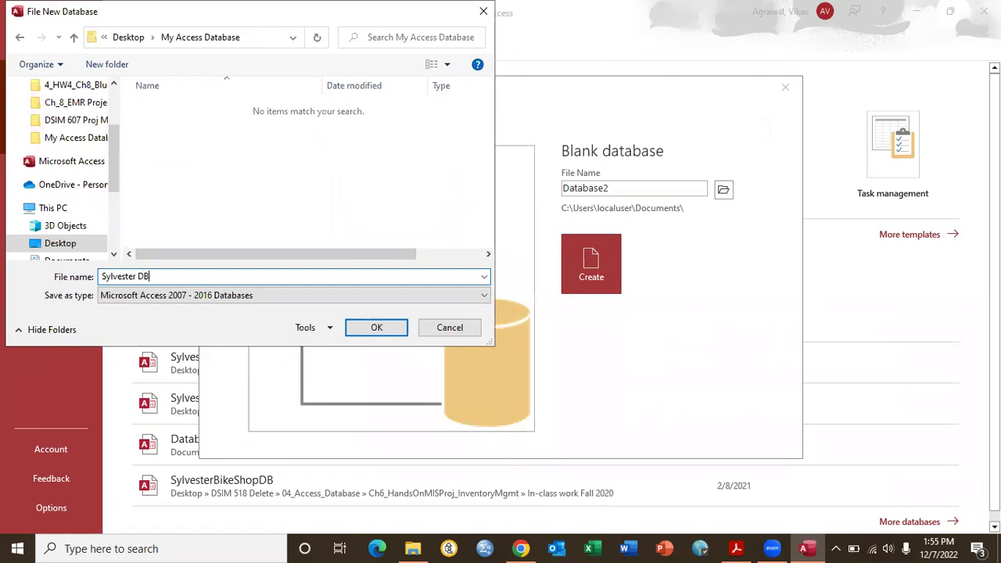
{"action": "left_click", "coordinate": [391, 329]}
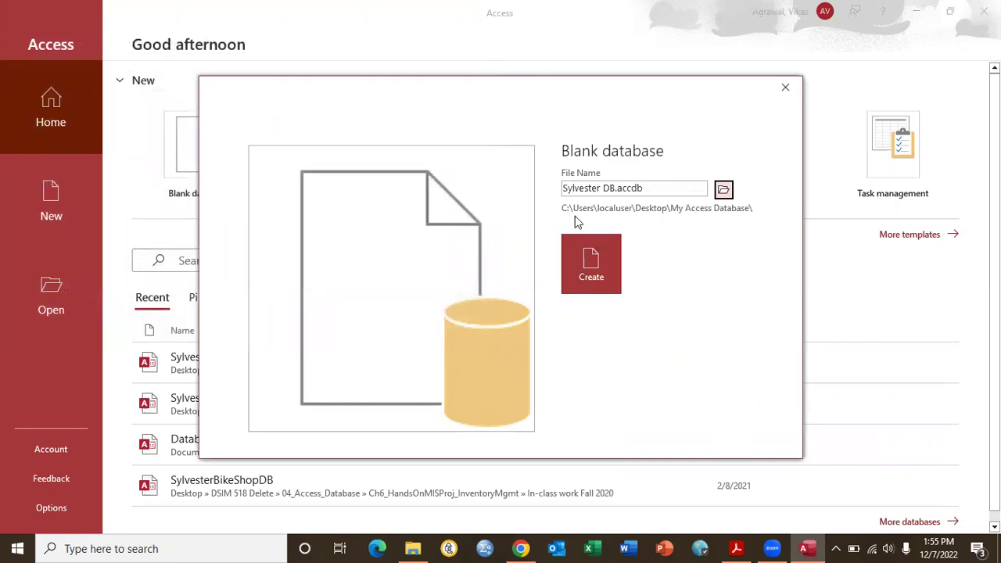
Create the Sylvester DB database and close the default empty table.
{"action": "left_click", "coordinate": [592, 266]}
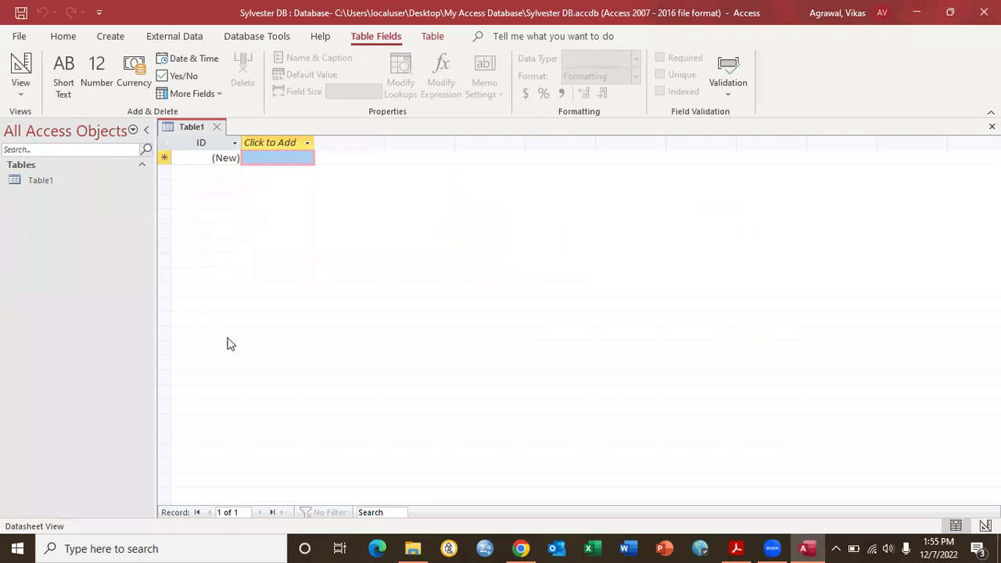
{"action": "left_click", "coordinate": [219, 130]}
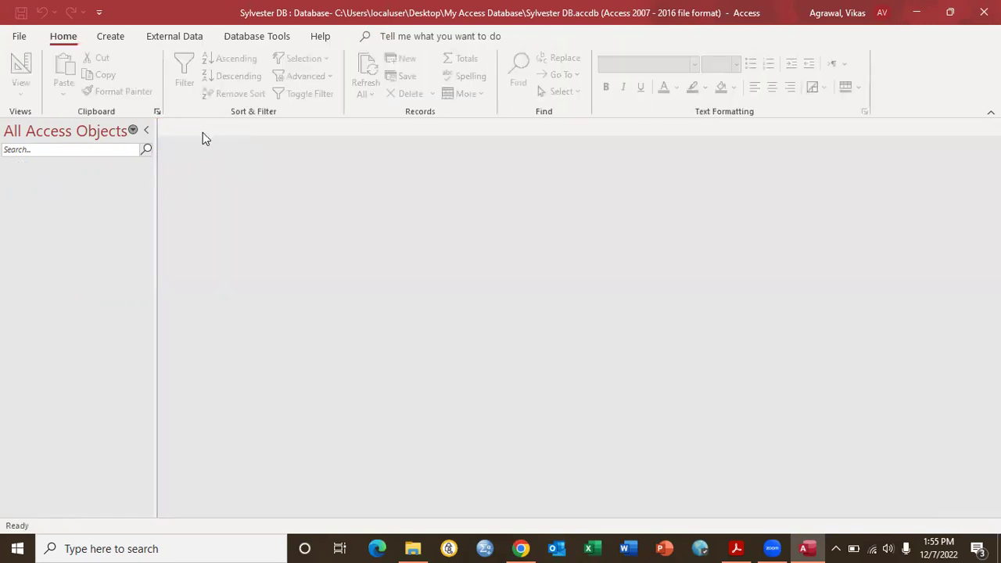
Start a new table in Design view and add a Short Text field named Supplier Number with field size 2.
{"action": "left_click", "coordinate": [108, 38]}
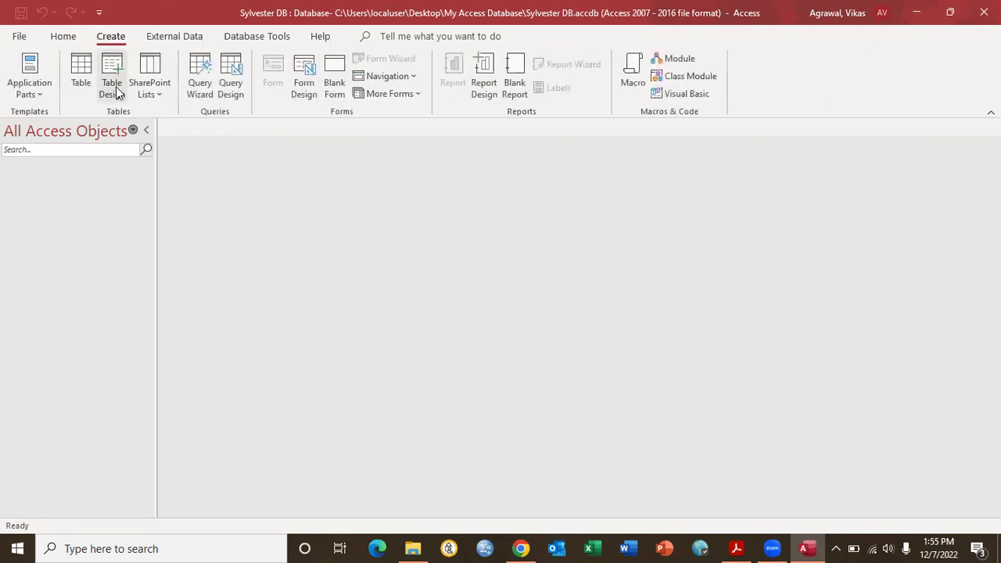
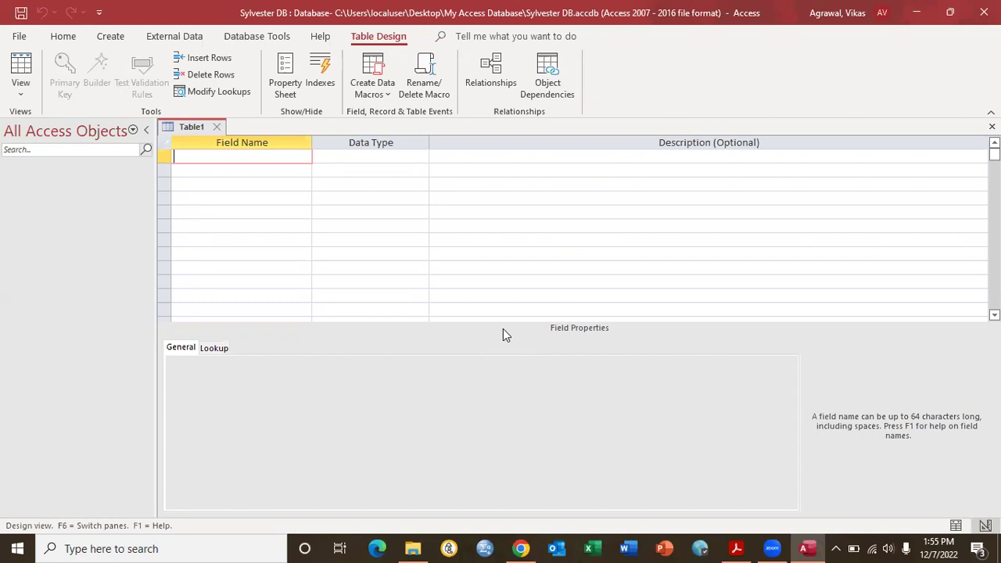
{"action": "type", "text": "Supplier Number"}
{"action": "key", "text": "Tab"}
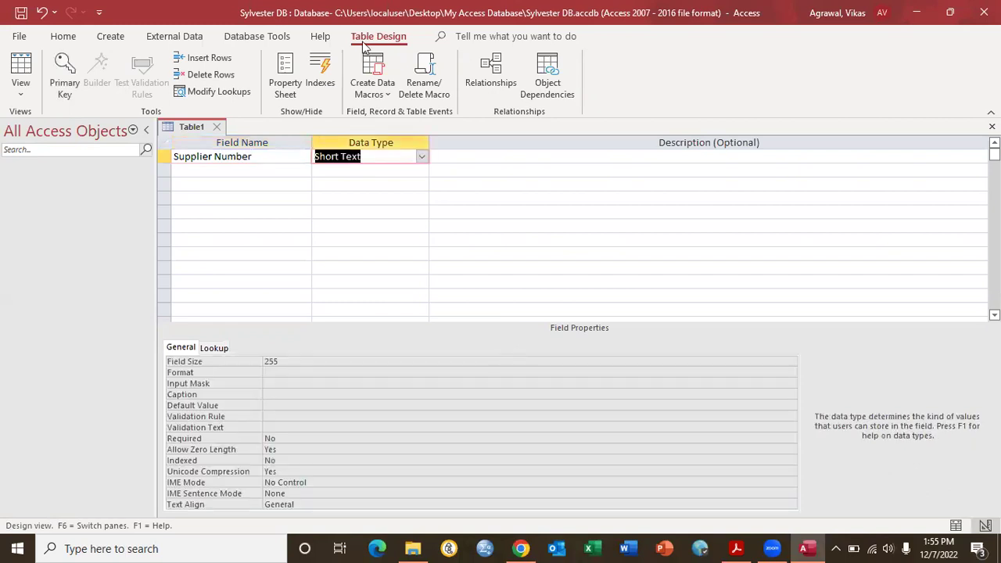
{"action": "left_click", "coordinate": [366, 156]}
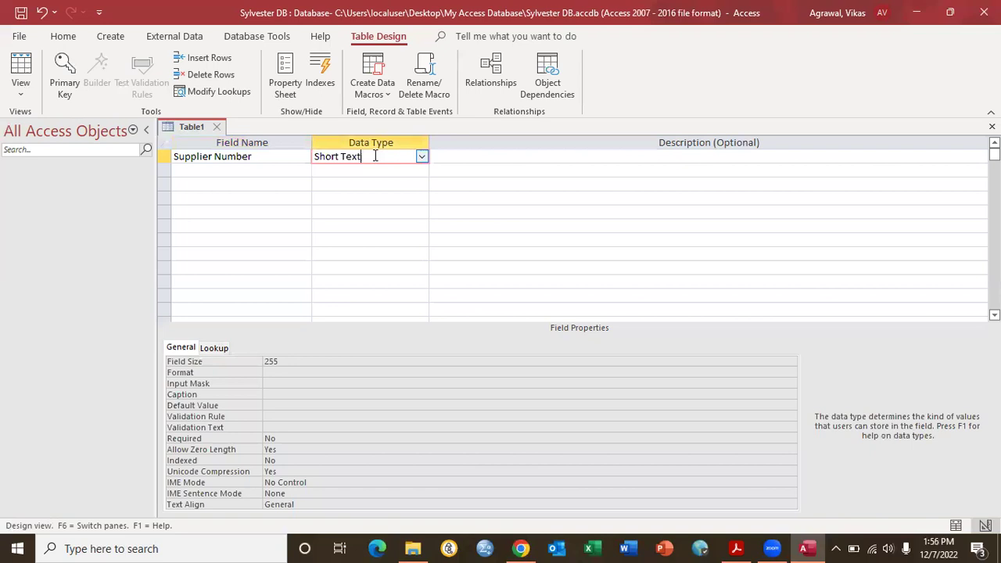
{"action": "left_click", "coordinate": [283, 360]}
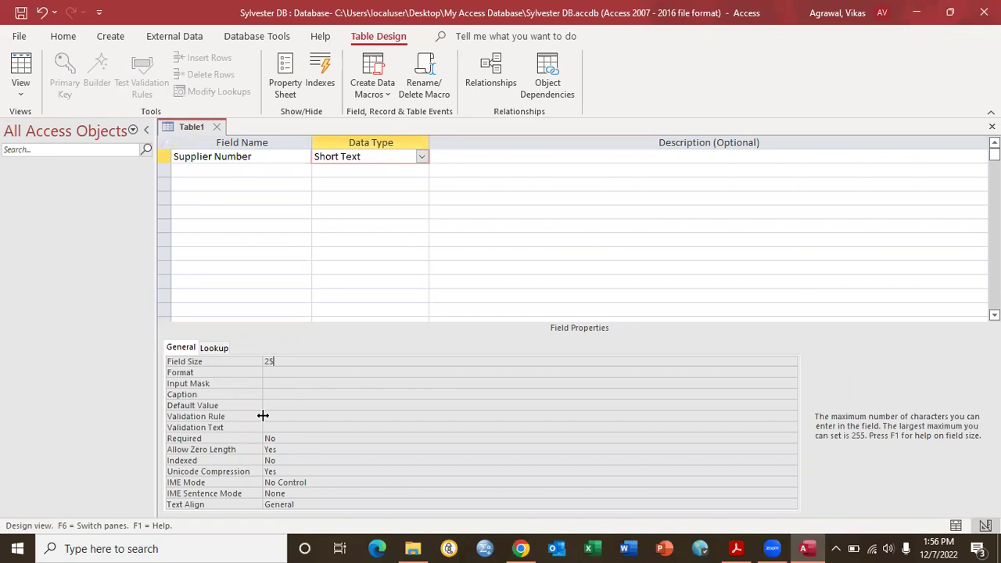
{"action": "type", "text": "22"}
{"action": "key", "text": "BackSpace"}
{"action": "left_click", "coordinate": [277, 368]}
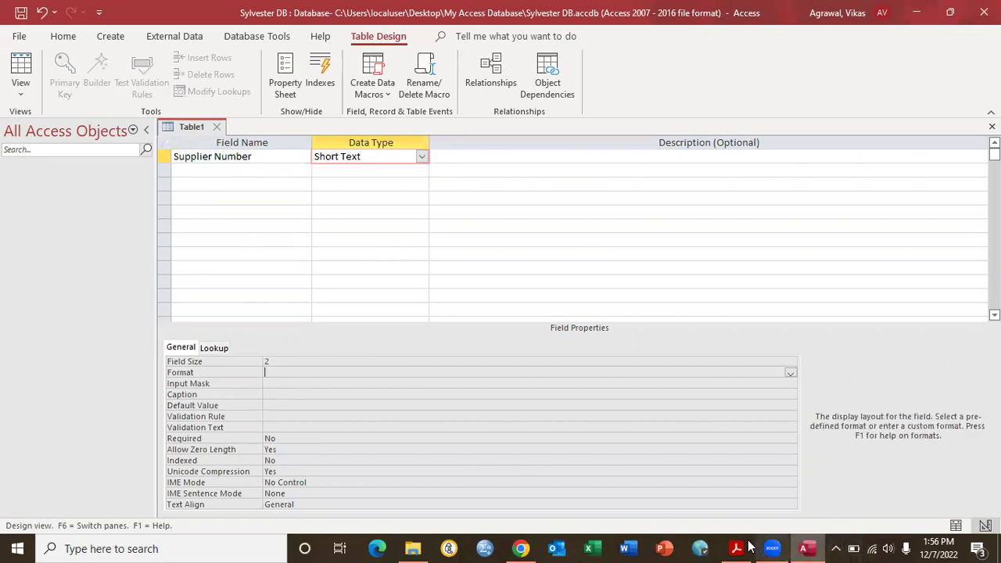
Open the Supplier_Table text file from the My Access Database folder to check its column names, and return to the table design.
{"action": "left_click", "coordinate": [413, 548]}
{"action": "double_click", "coordinate": [248, 167]}
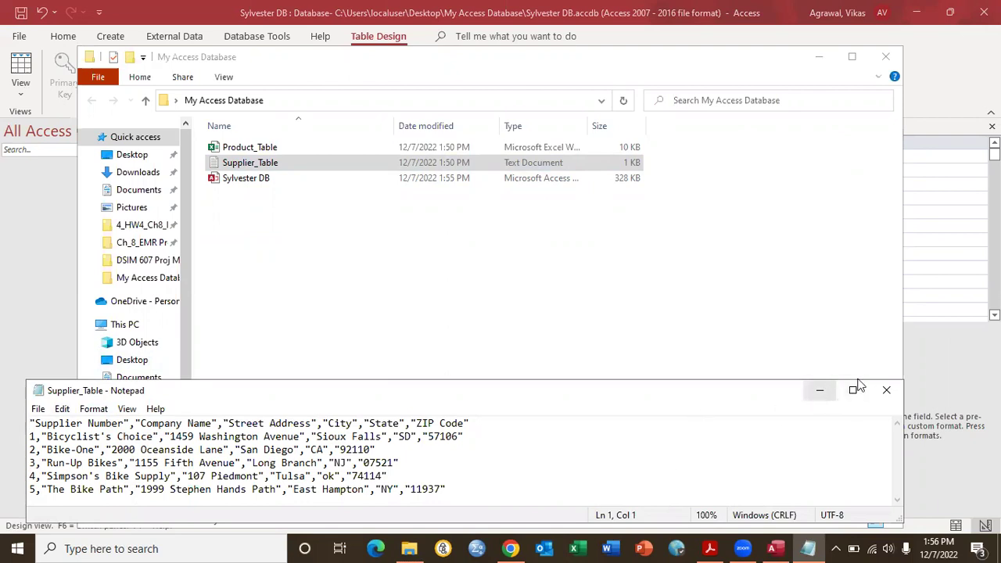
{"action": "left_click", "coordinate": [966, 61]}
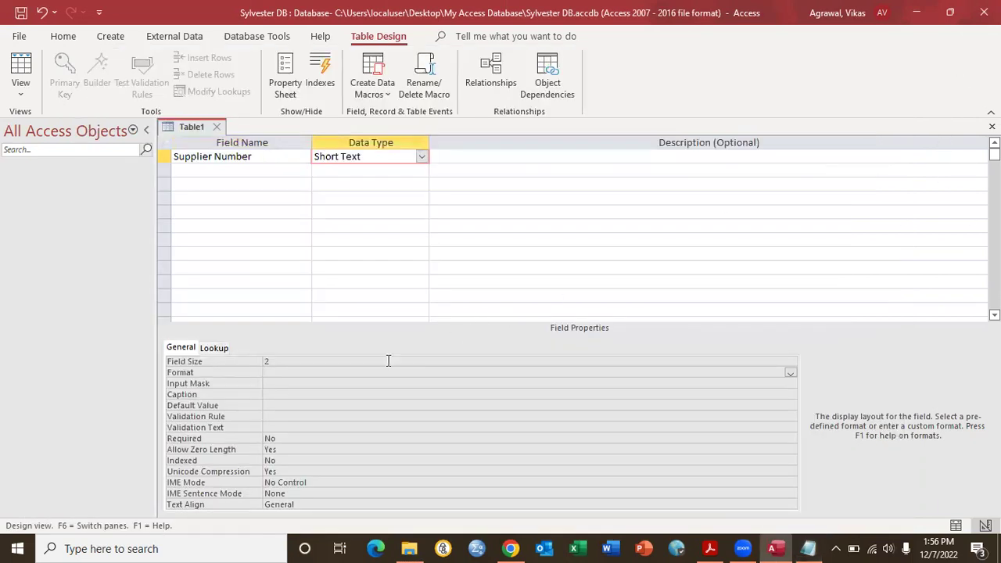
Add two Short Text fields, Company Name and Street Address, each with field size 25.
{"action": "left_click", "coordinate": [199, 171]}
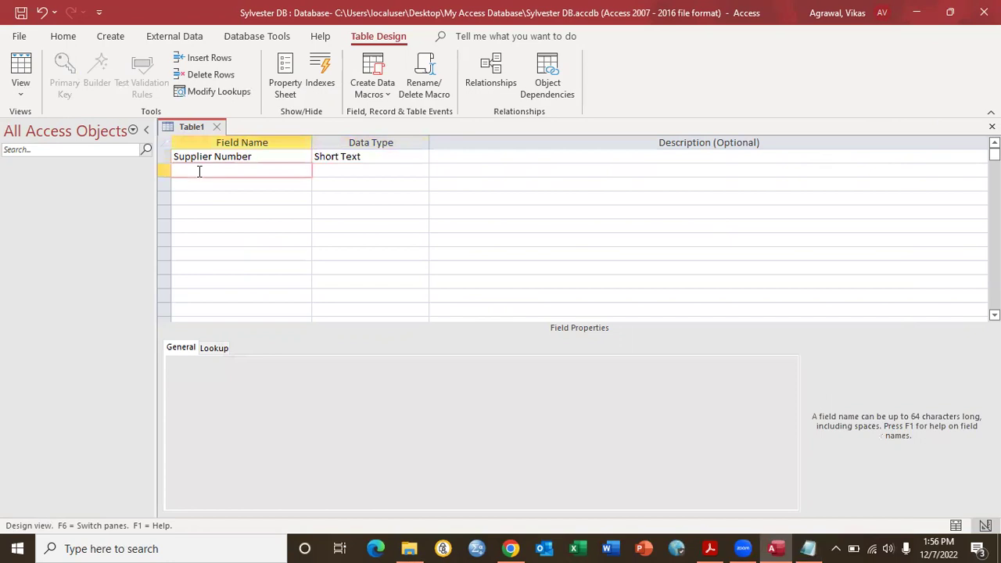
{"action": "type", "text": "Company Name"}
{"action": "key", "text": "Tab"}
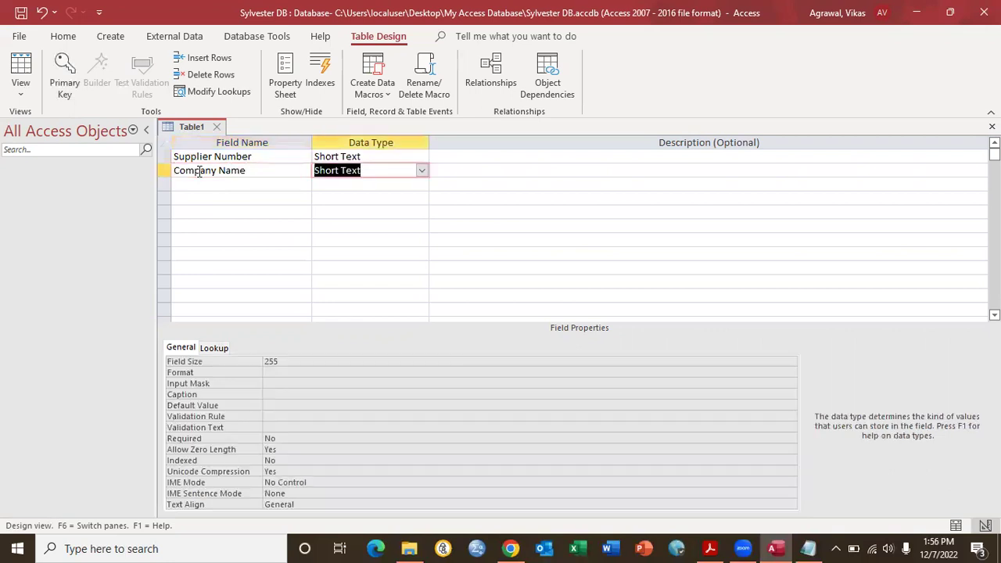
{"action": "left_click", "coordinate": [280, 359]}
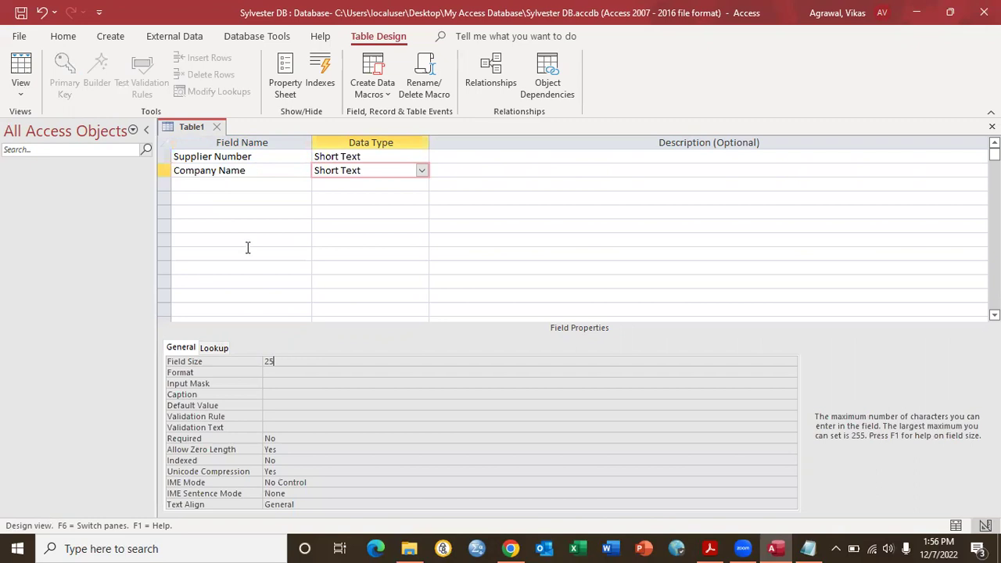
{"action": "left_click", "coordinate": [252, 185]}
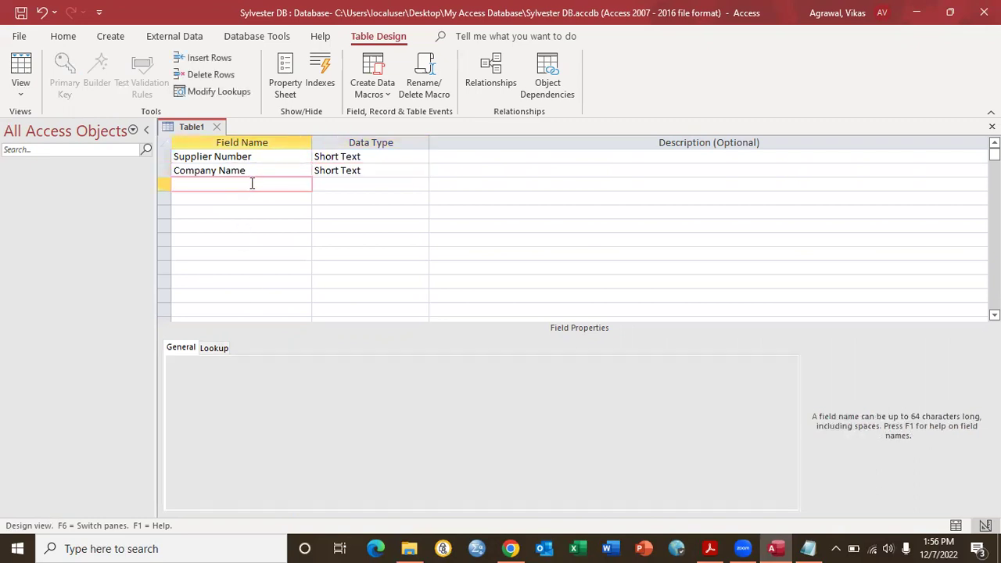
{"action": "type", "text": "Street Address"}
{"action": "key", "text": "Tab"}
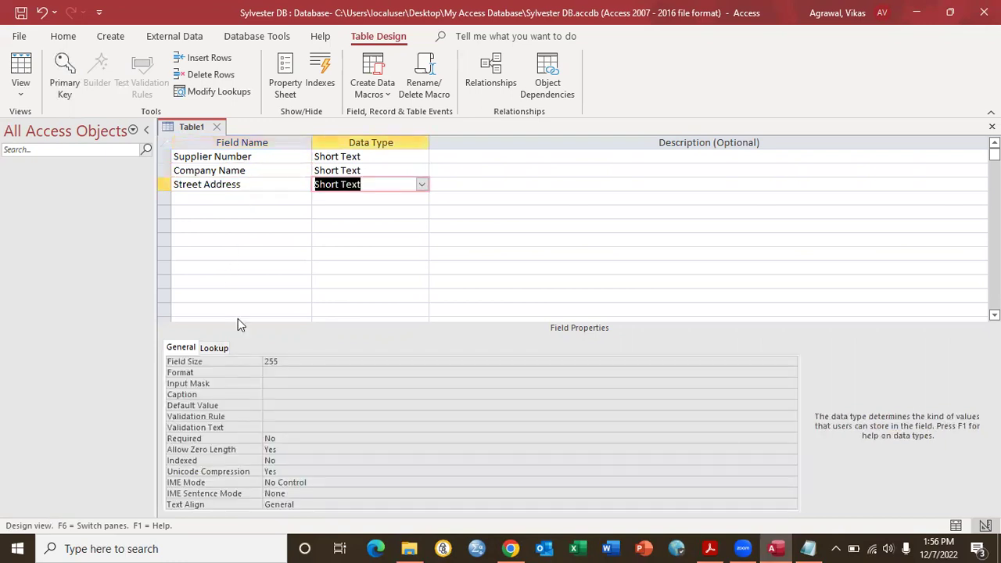
{"action": "left_click", "coordinate": [288, 361]}
{"action": "key", "text": "BackSpace"}
Examine the data types available for the Supplier Number field.
{"action": "left_click", "coordinate": [277, 158]}
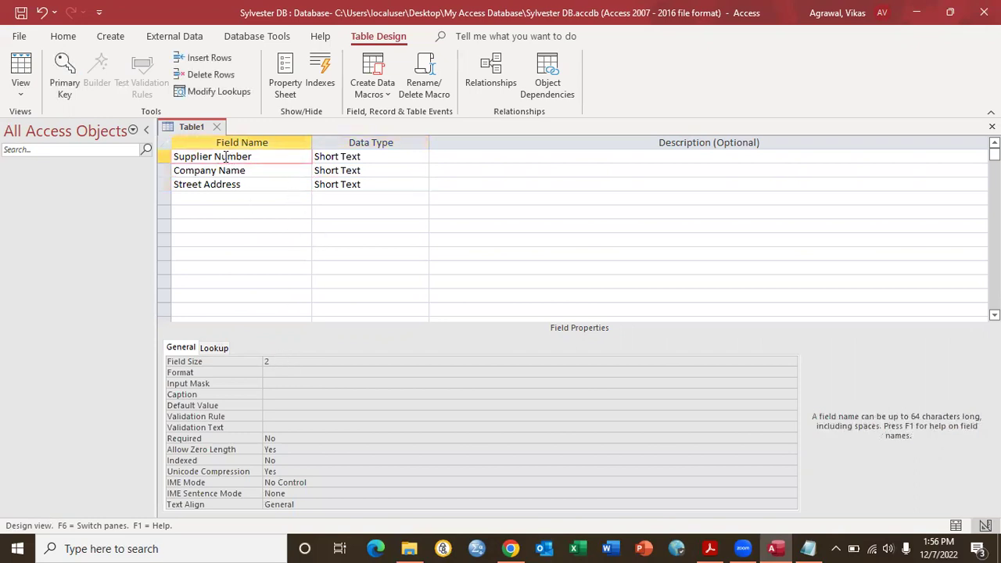
{"action": "left_click", "coordinate": [376, 158]}
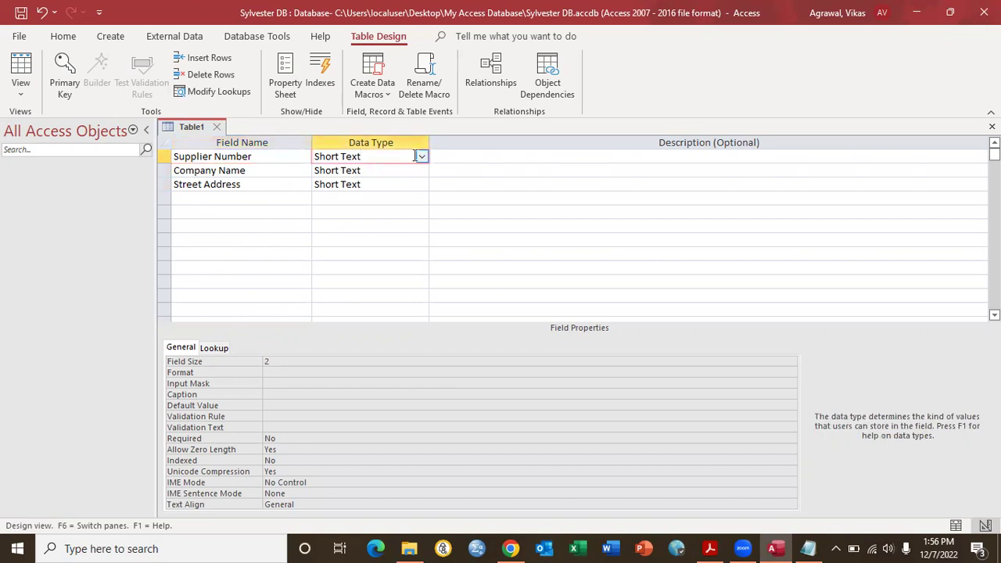
{"action": "left_click", "coordinate": [421, 157]}
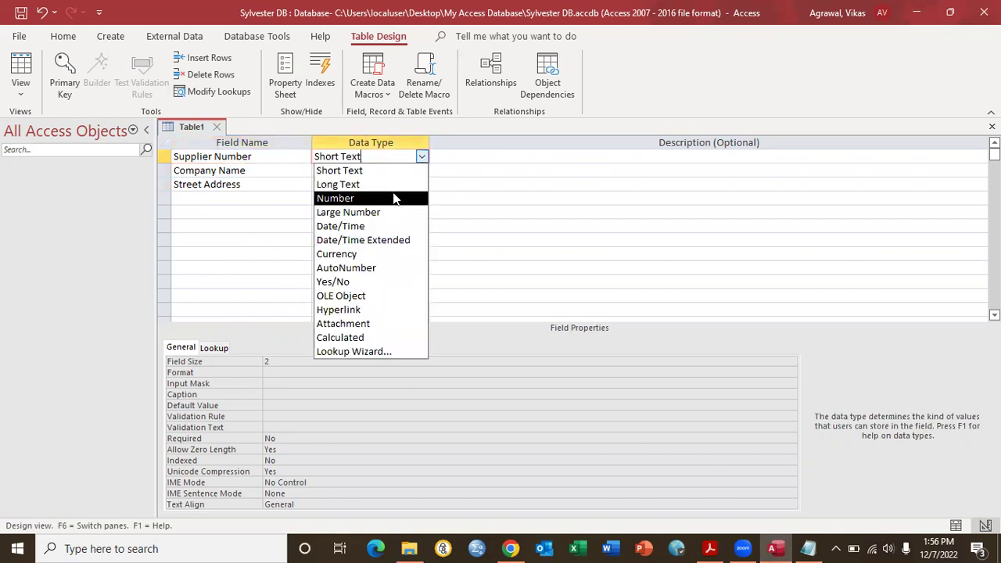
{"action": "left_click", "coordinate": [256, 156]}
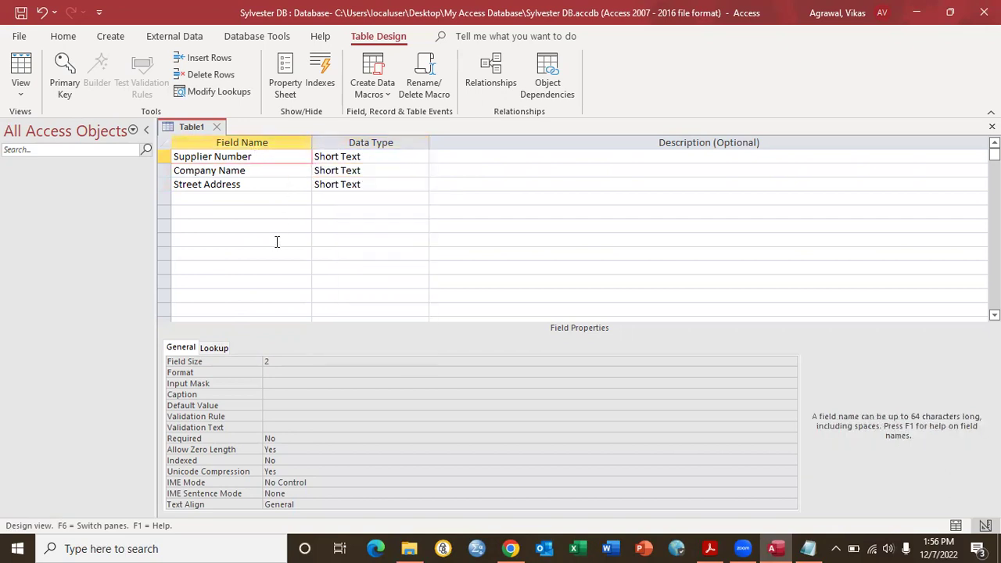
{"action": "left_click", "coordinate": [405, 156]}
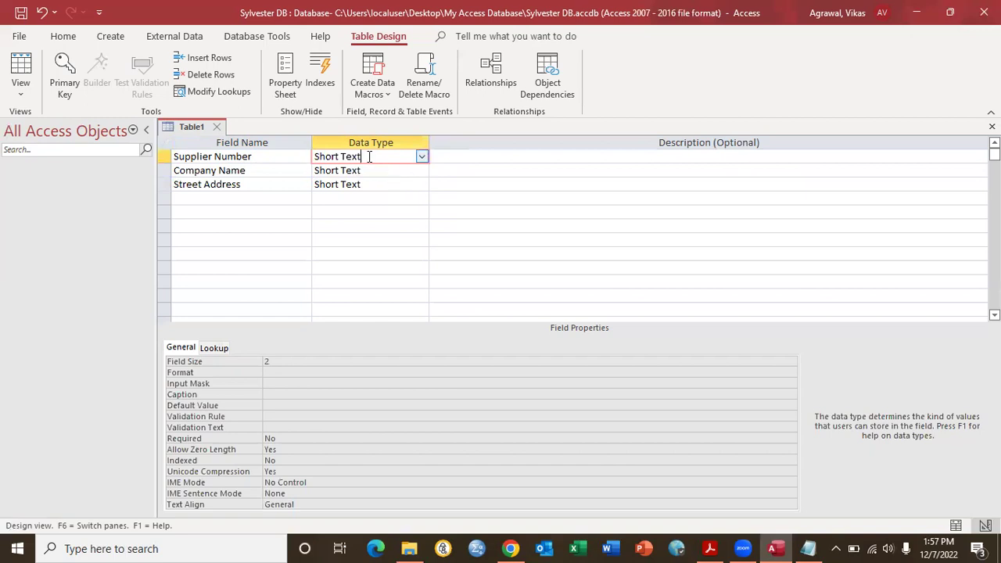
{"action": "left_click", "coordinate": [270, 155]}
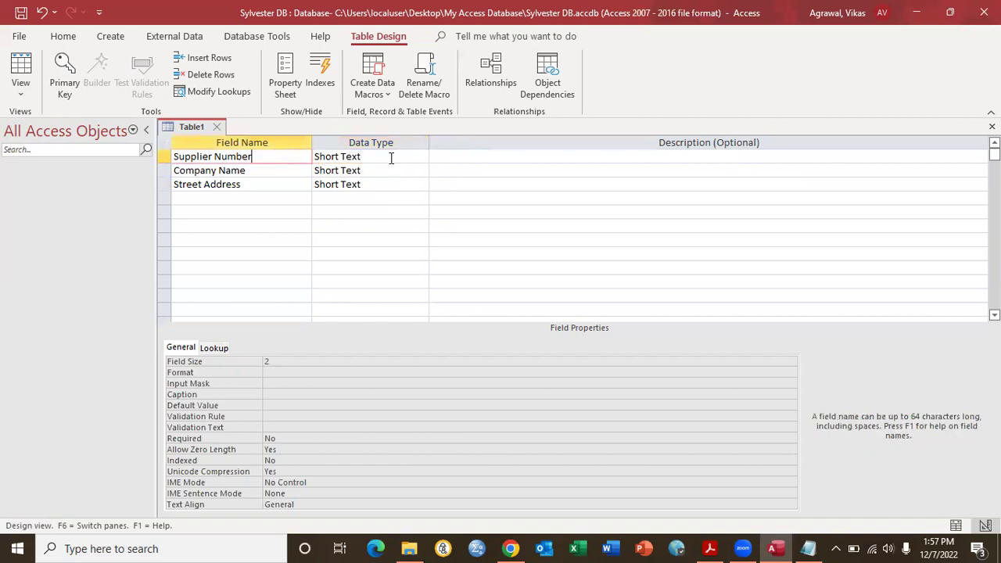
Add two Short Text fields, City and State, each with field size 25.
{"action": "left_click", "coordinate": [270, 197]}
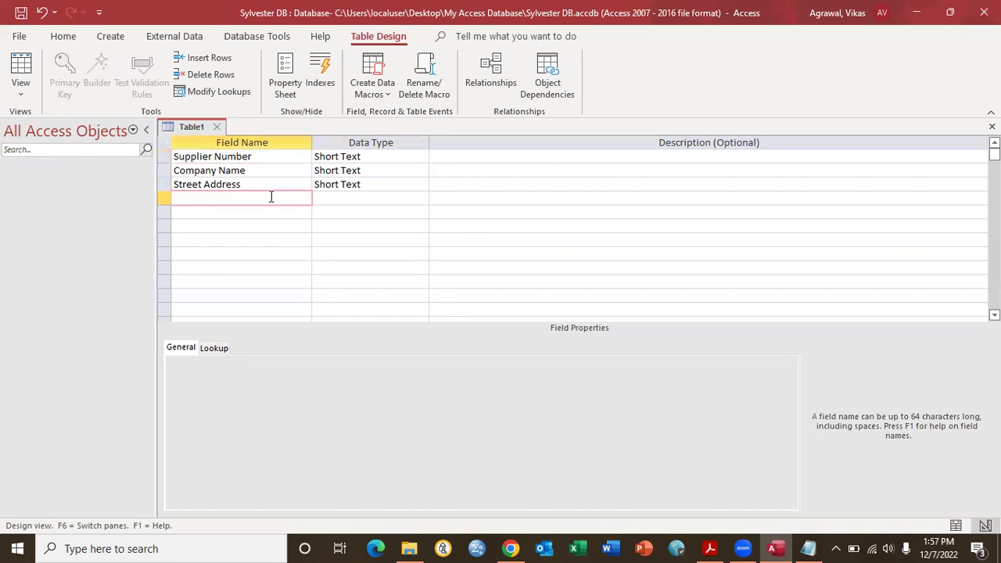
{"action": "type", "text": "City"}
{"action": "key", "text": "Tab"}
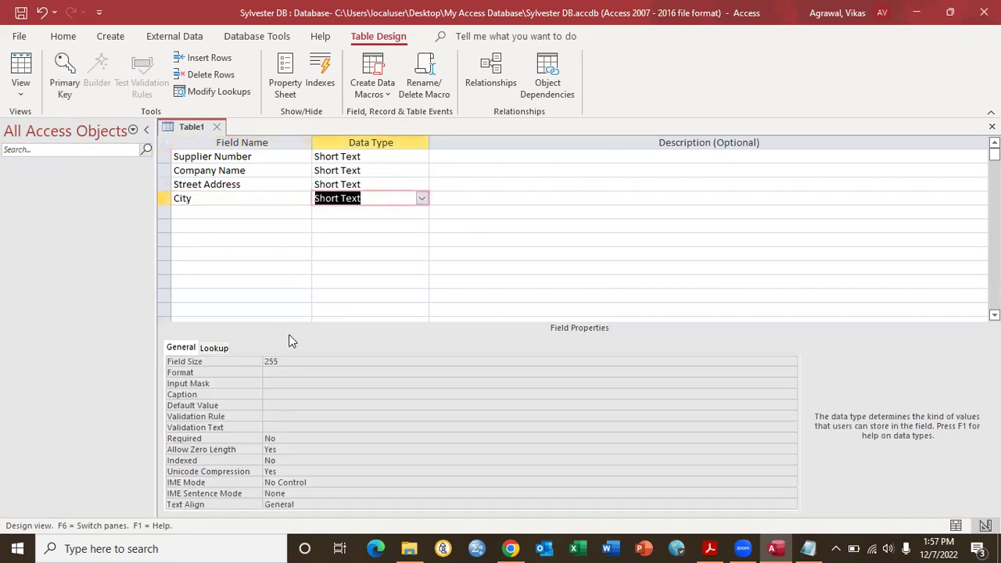
{"action": "left_click", "coordinate": [290, 362]}
{"action": "key", "text": "BackSpace"}
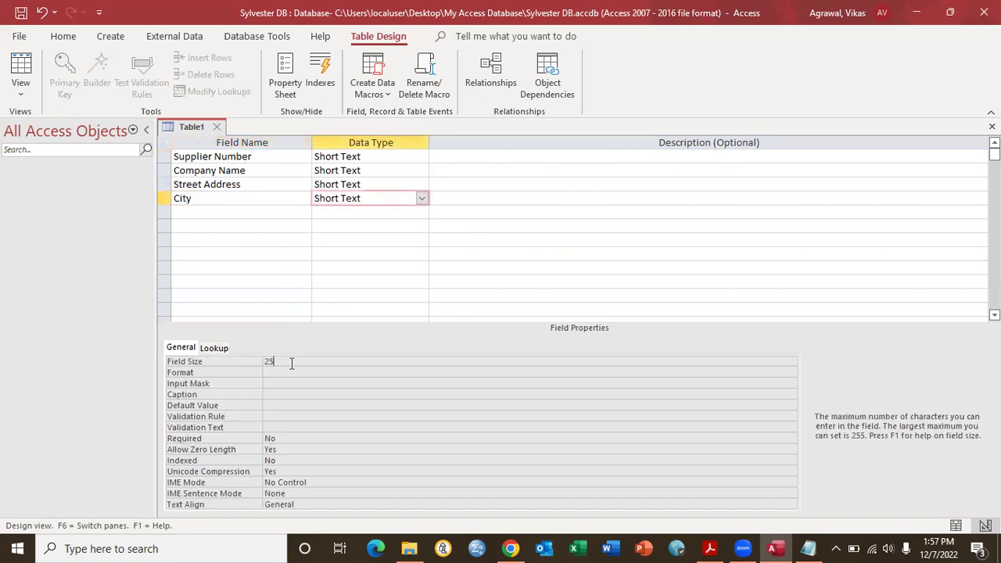
{"action": "left_click", "coordinate": [208, 211]}
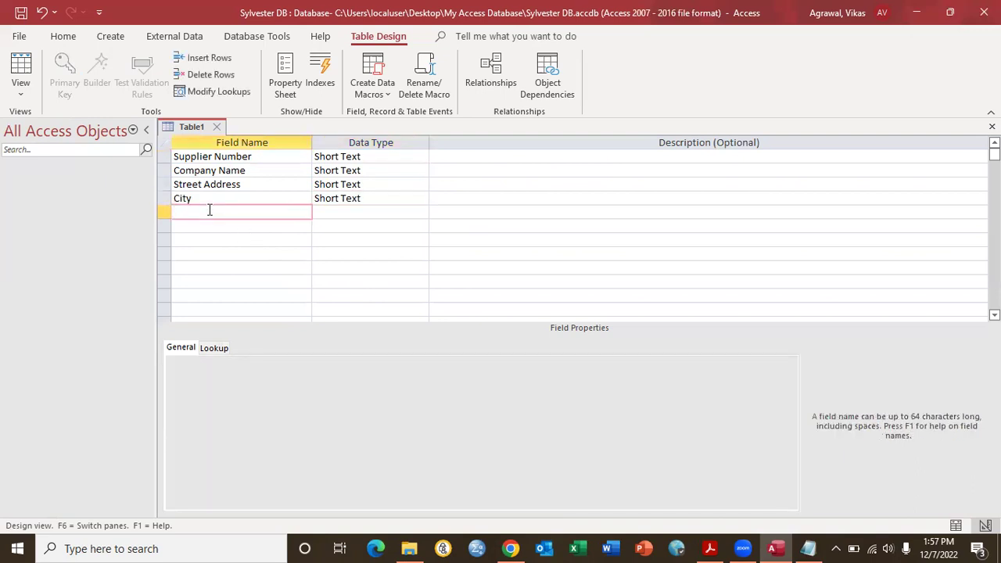
{"action": "type", "text": "State"}
{"action": "key", "text": "Tab"}
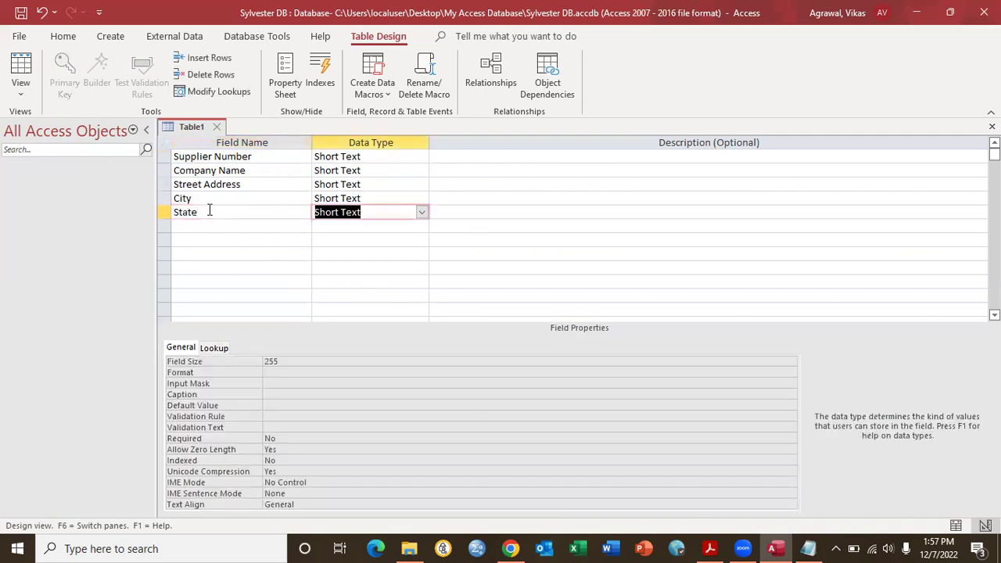
{"action": "left_click", "coordinate": [311, 360]}
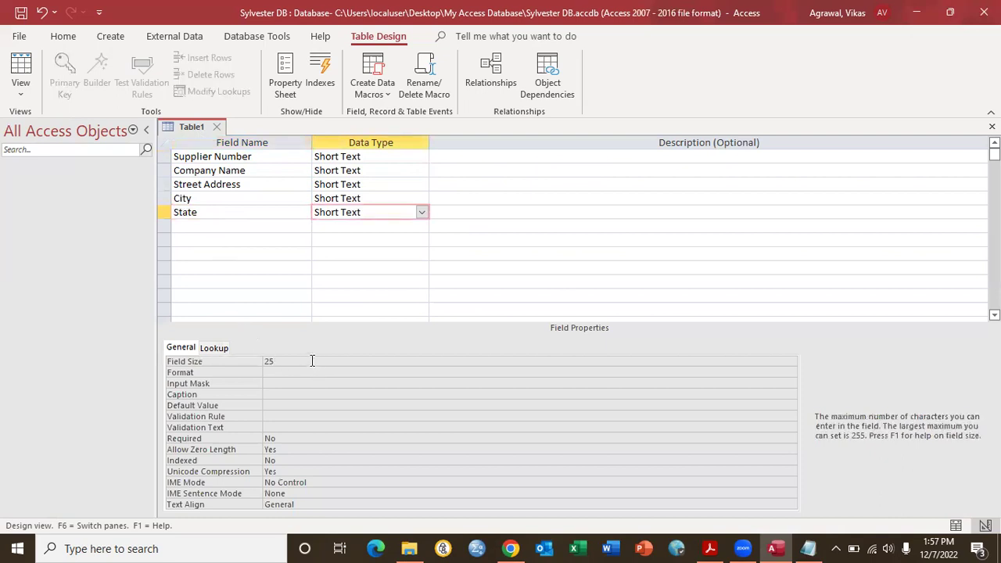
Add a Short Text field named Zip Code with field size 5.
{"action": "left_click", "coordinate": [201, 228]}
{"action": "type", "text": "Zip"}
{"action": "key", "text": "Tab"}
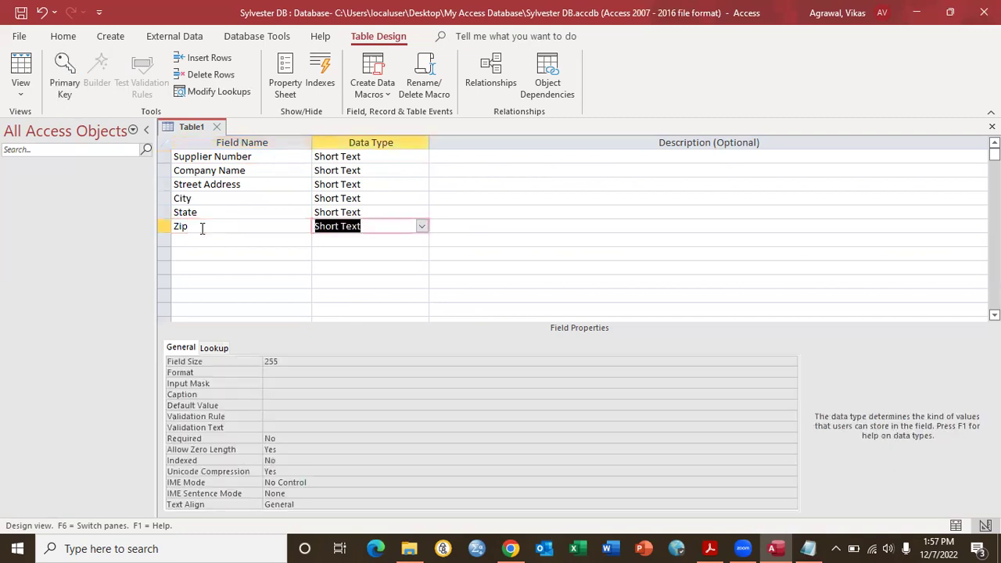
{"action": "left_click", "coordinate": [202, 228]}
{"action": "type", "text": "Code"}
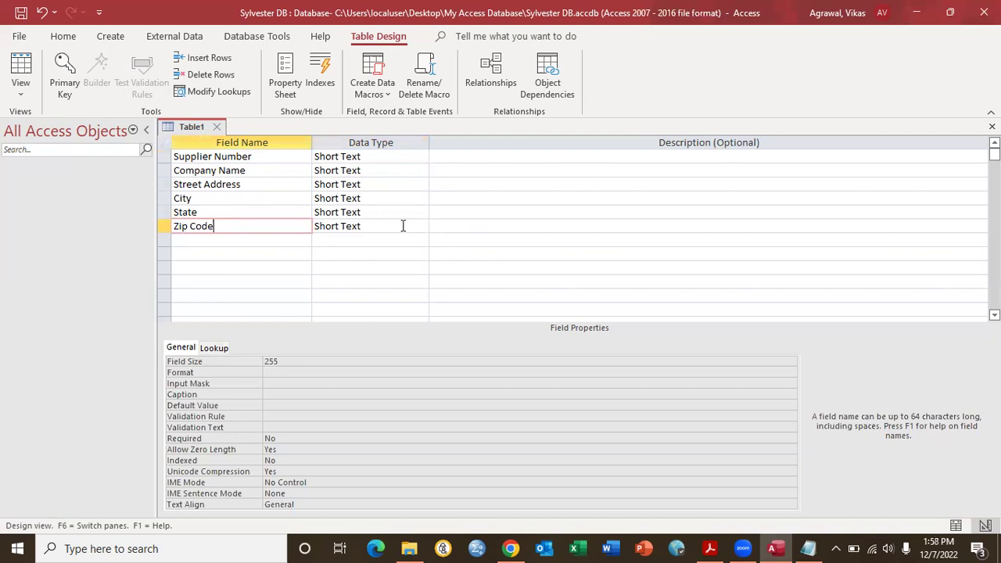
{"action": "left_click", "coordinate": [402, 226]}
{"action": "left_click", "coordinate": [289, 362]}
{"action": "key", "text": "BackSpace"}
{"action": "key", "text": "BackSpace"}
{"action": "key", "text": "BackSpace"}
{"action": "type", "text": "5"}
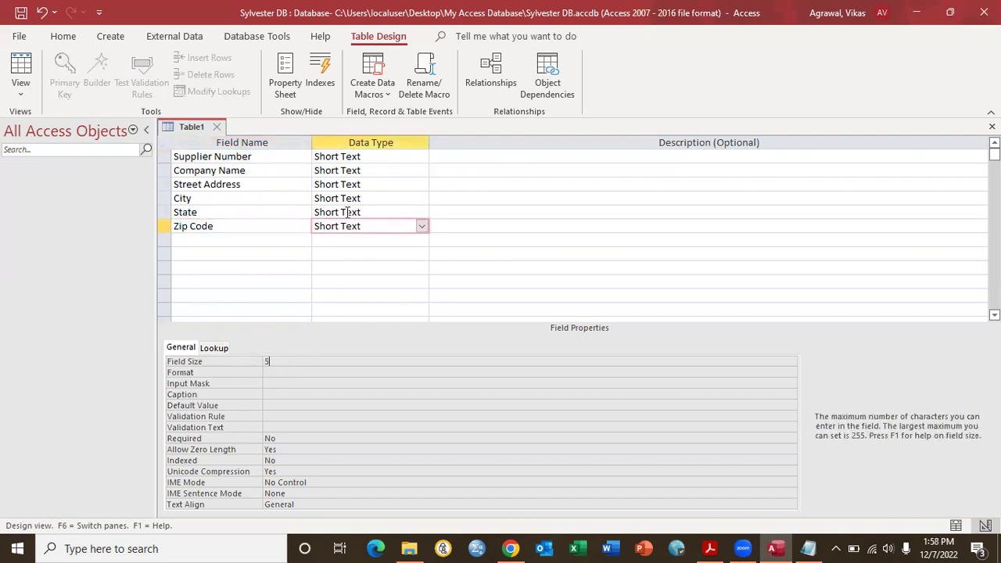
Set the State field's size to 2.
{"action": "left_click", "coordinate": [347, 212]}
{"action": "left_click", "coordinate": [281, 362]}
{"action": "key", "text": "BackSpace"}
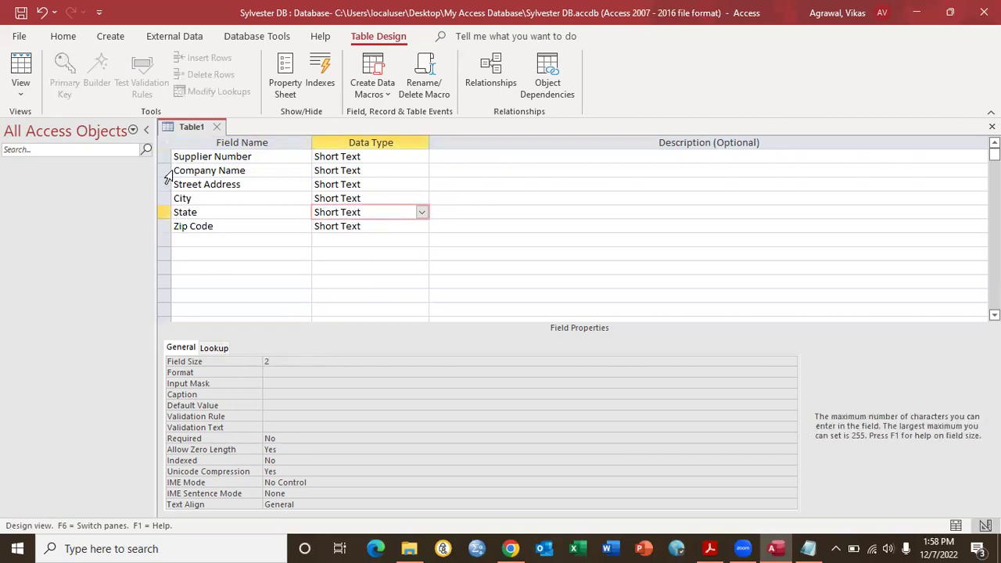
Make the Supplier Number field the table's primary key.
{"action": "left_click", "coordinate": [194, 157]}
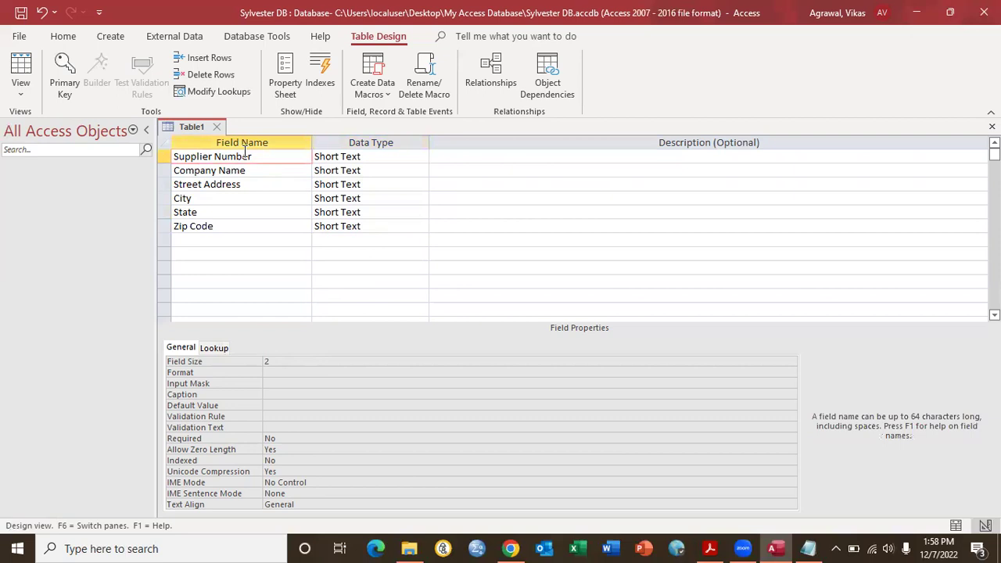
{"action": "double_click", "coordinate": [376, 36]}
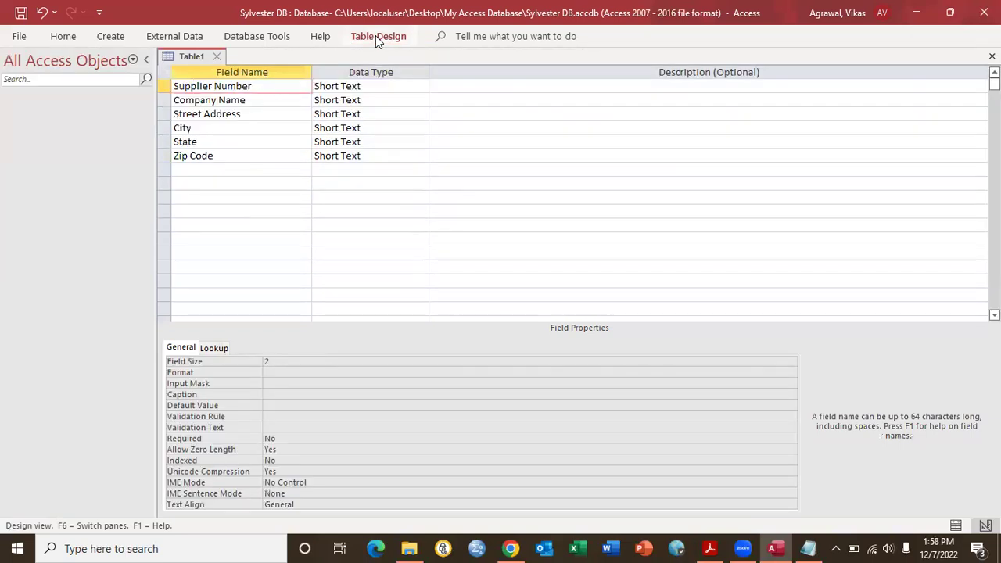
{"action": "double_click", "coordinate": [375, 35]}
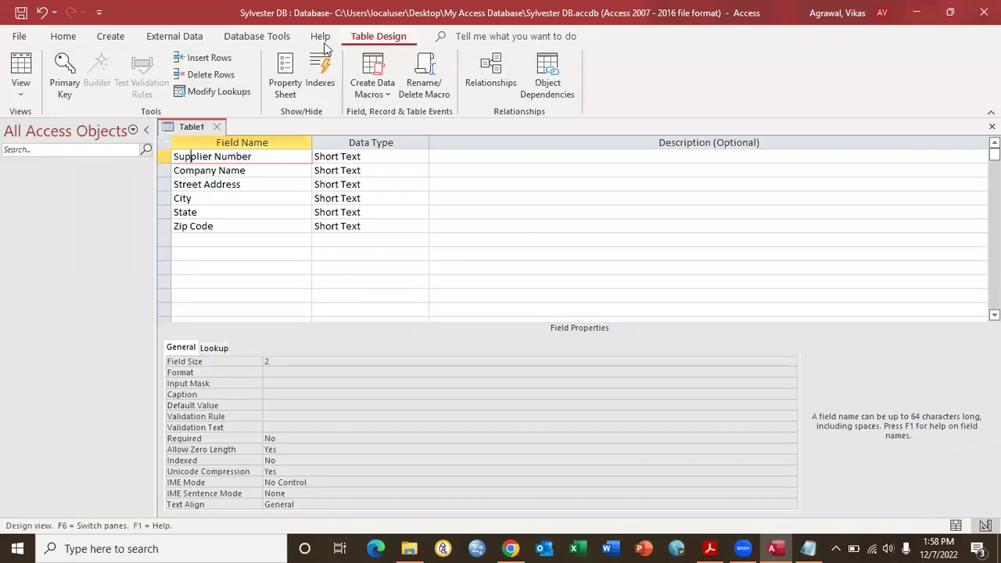
{"action": "left_click", "coordinate": [63, 65]}
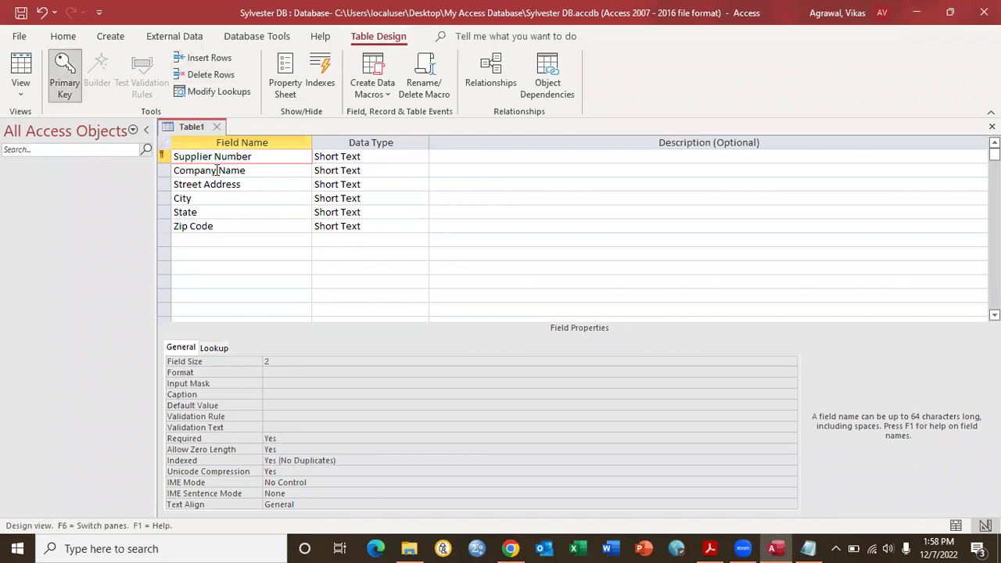
Save the new table under the name Supplier_table.
{"action": "left_click", "coordinate": [21, 13]}
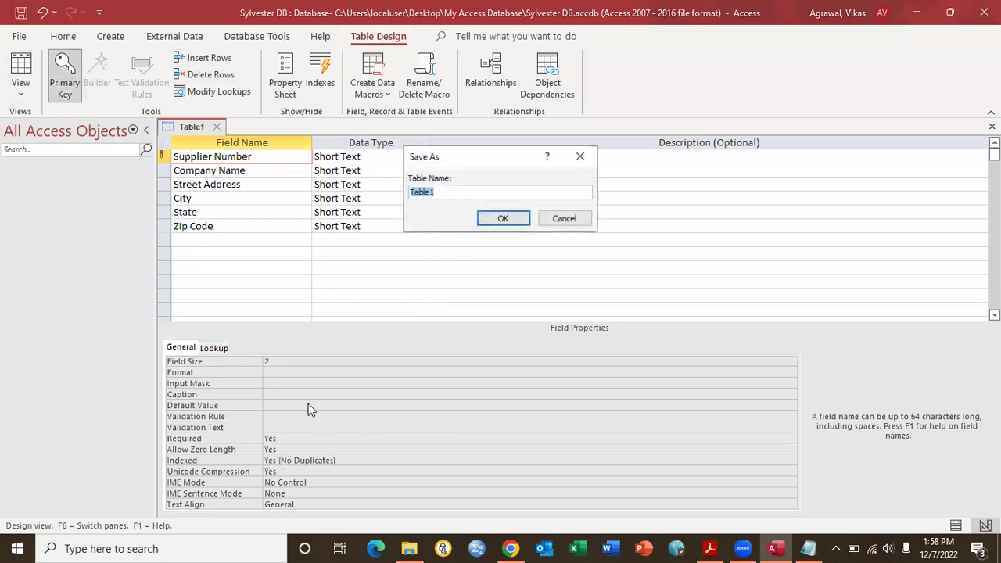
{"action": "type", "text": "usd"}
{"action": "key", "text": "BackSpace"}
{"action": "key", "text": "BackSpace"}
{"action": "type", "text": "upp"}
{"action": "type", "text": "lu"}
{"action": "key", "text": "BackSpace"}
{"action": "type", "text": "ier_table"}
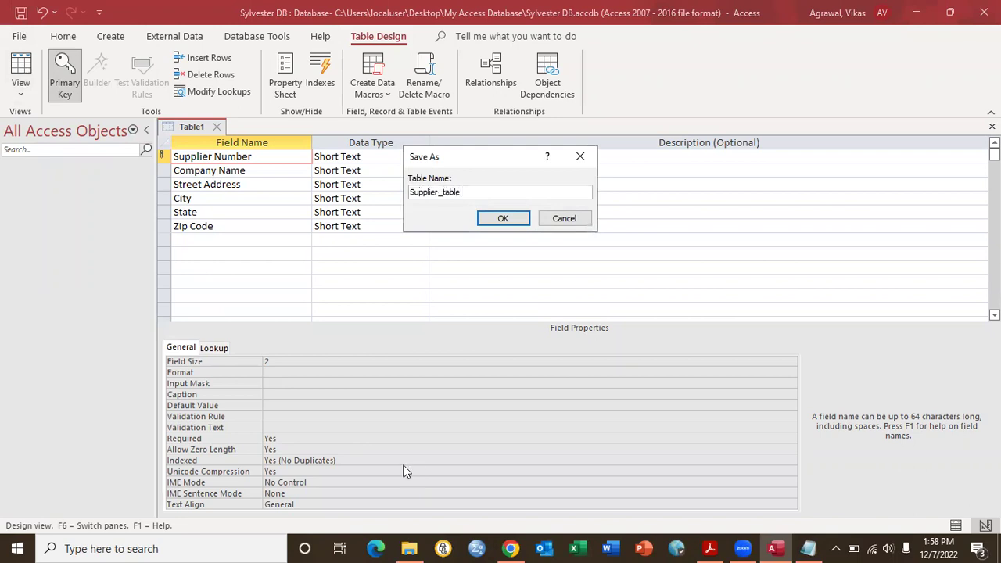
{"action": "left_click", "coordinate": [502, 219]}
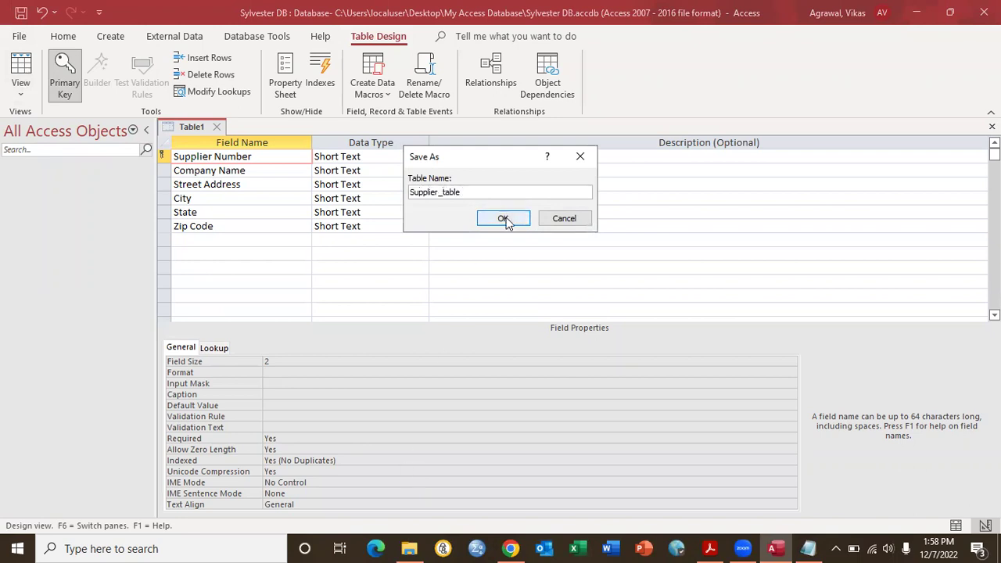
{"action": "left_click", "coordinate": [504, 219]}
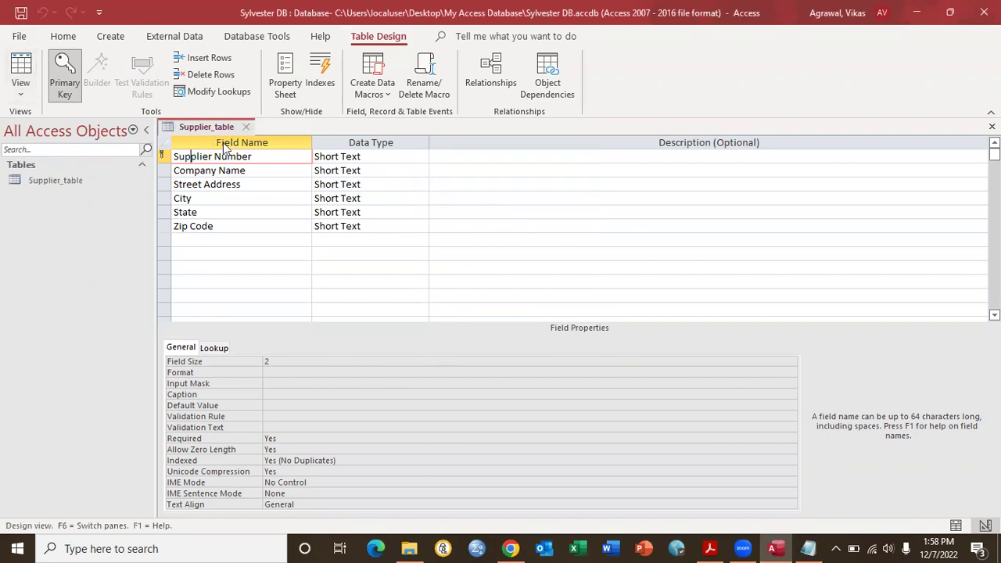
Examine Supplier_table in Datasheet view and Design view, closing and reopening it in between.
{"action": "left_click", "coordinate": [21, 69]}
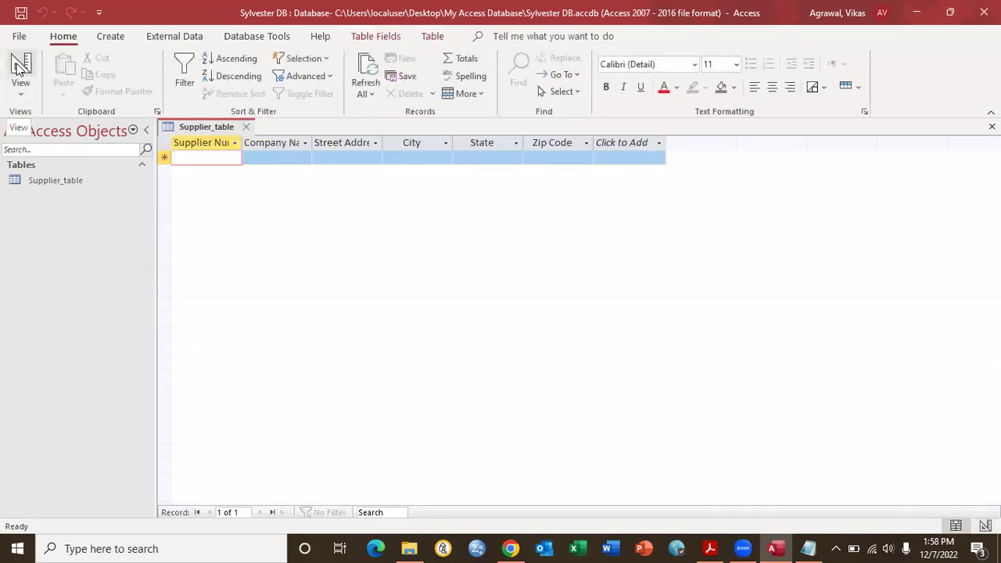
{"action": "left_click", "coordinate": [17, 64]}
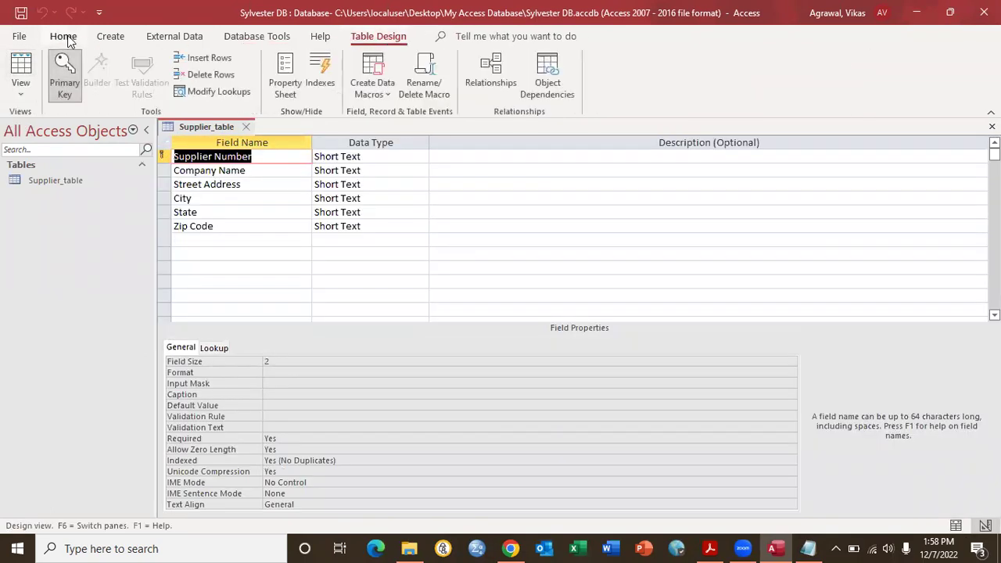
{"action": "left_click", "coordinate": [21, 67]}
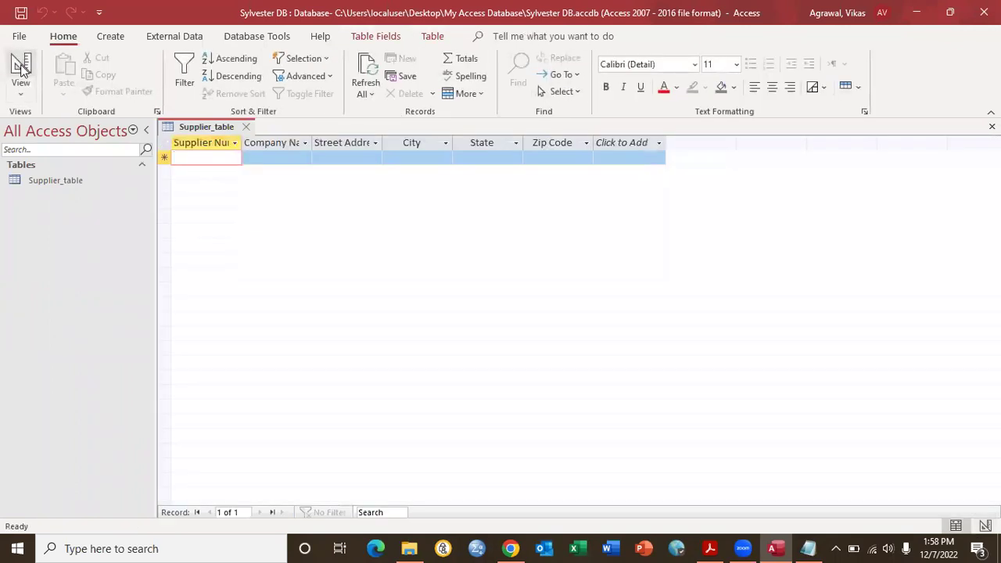
{"action": "left_click", "coordinate": [22, 67]}
{"action": "left_click", "coordinate": [21, 67]}
{"action": "left_click", "coordinate": [246, 127]}
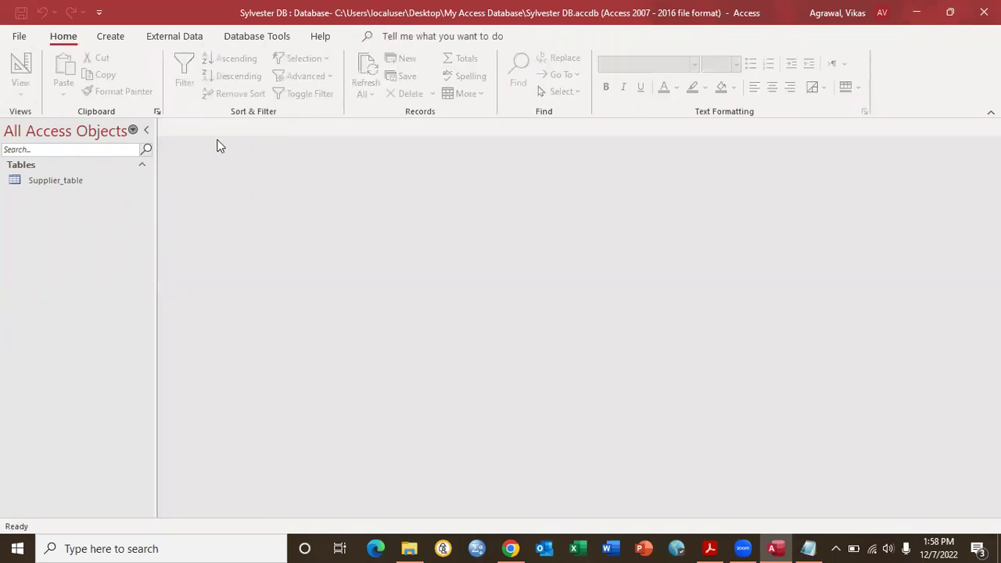
{"action": "double_click", "coordinate": [65, 183]}
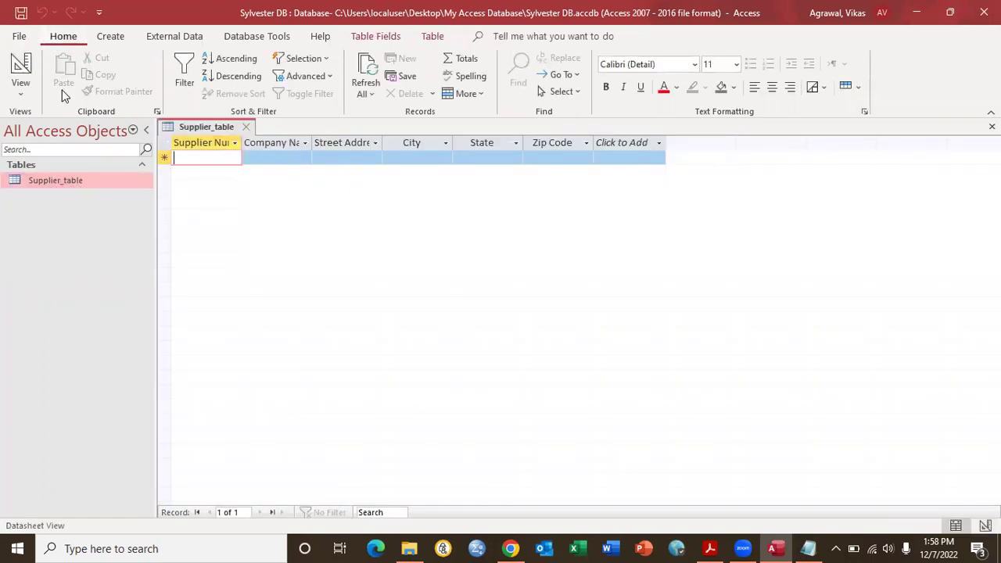
{"action": "left_click", "coordinate": [18, 72]}
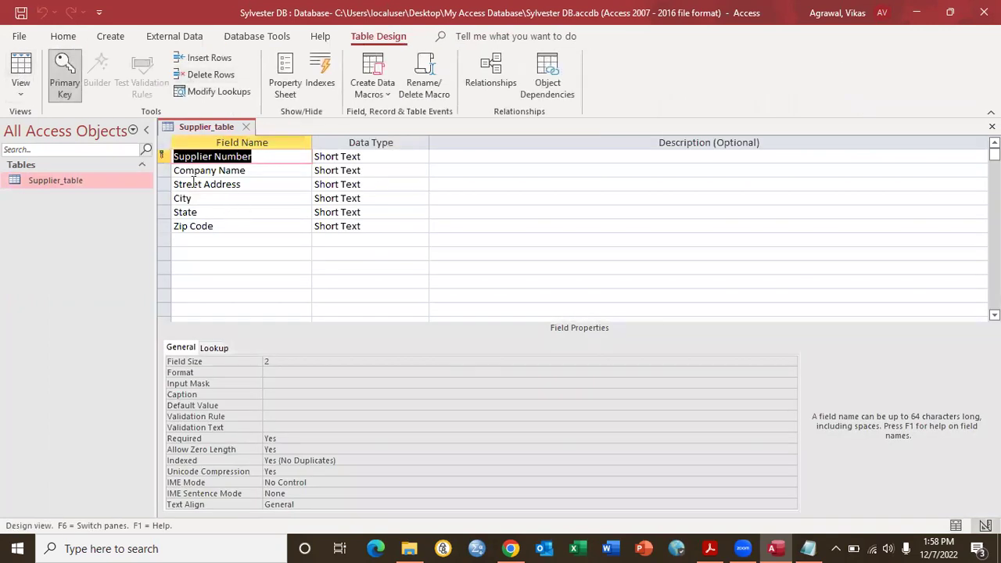
Add a record in Supplier_table's Datasheet view with supplier number 1 and company name Bicyclist's Choice.
{"action": "left_click", "coordinate": [24, 68]}
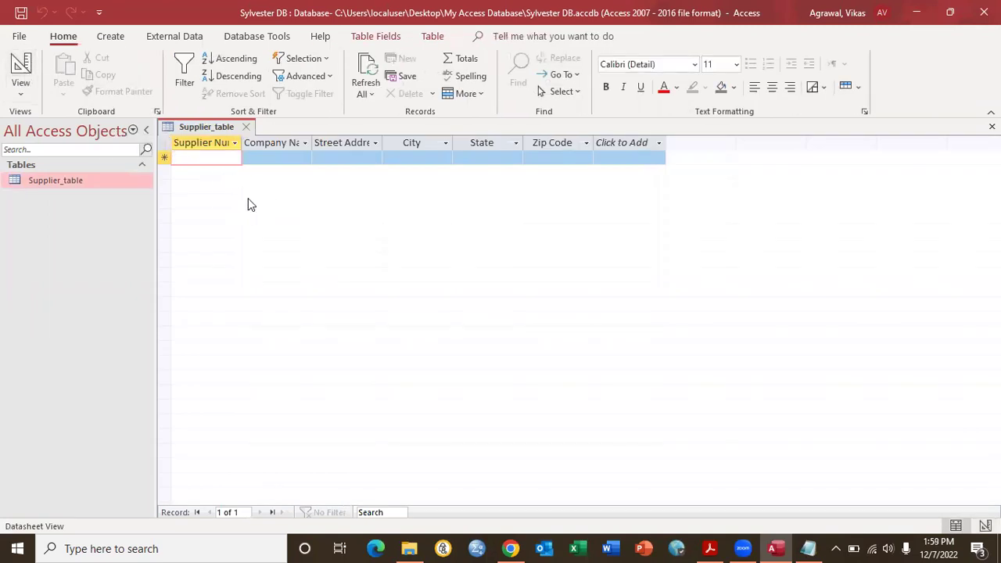
{"action": "type", "text": "1"}
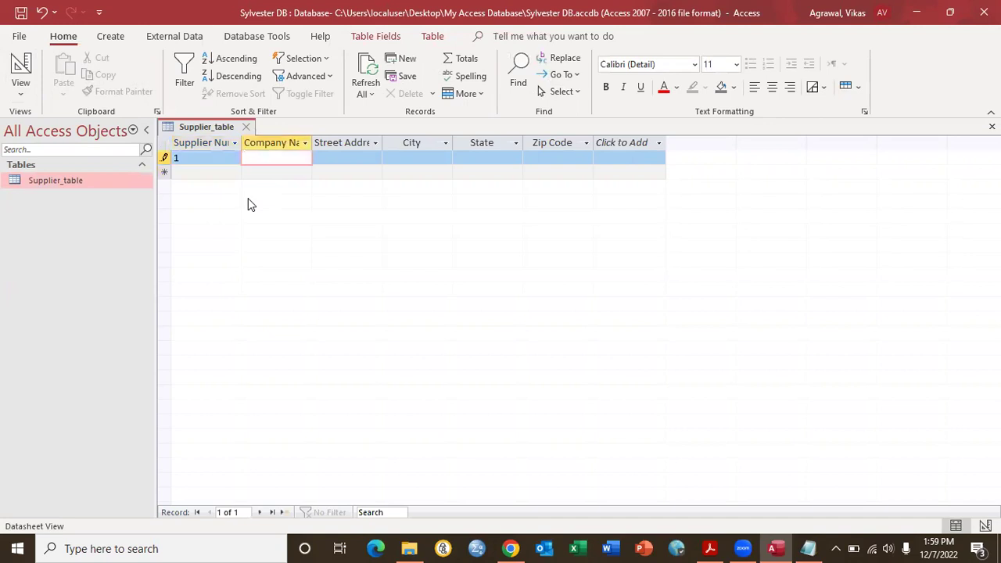
{"action": "type", "text": "B"}
{"action": "type", "text": "icyc"}
{"action": "type", "text": "list's "}
{"action": "type", "text": "Ch"}
{"action": "type", "text": "oice"}
{"action": "key", "text": "Tab"}
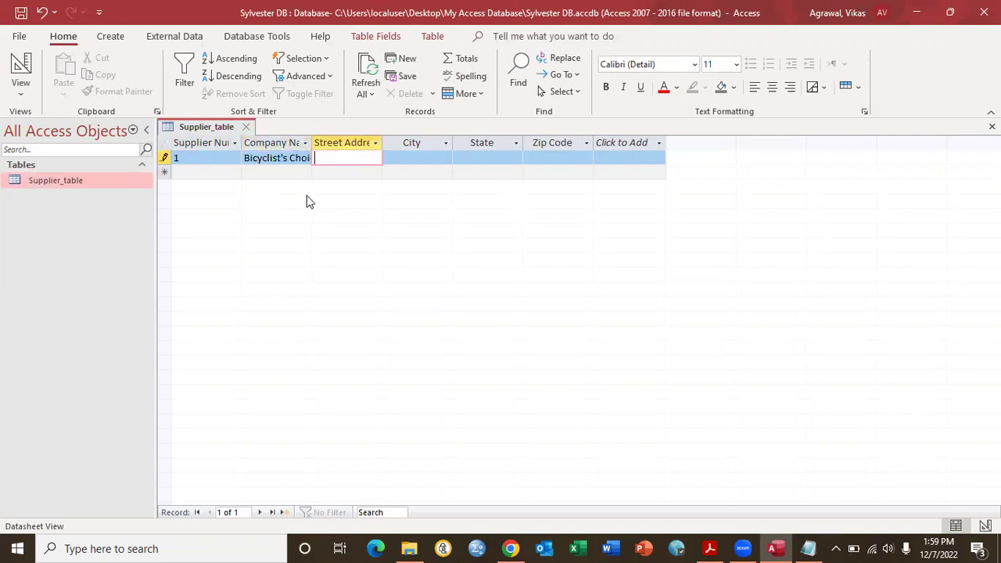
Delete the record for supplier number 1 and close Supplier_table.
{"action": "left_click", "coordinate": [203, 172]}
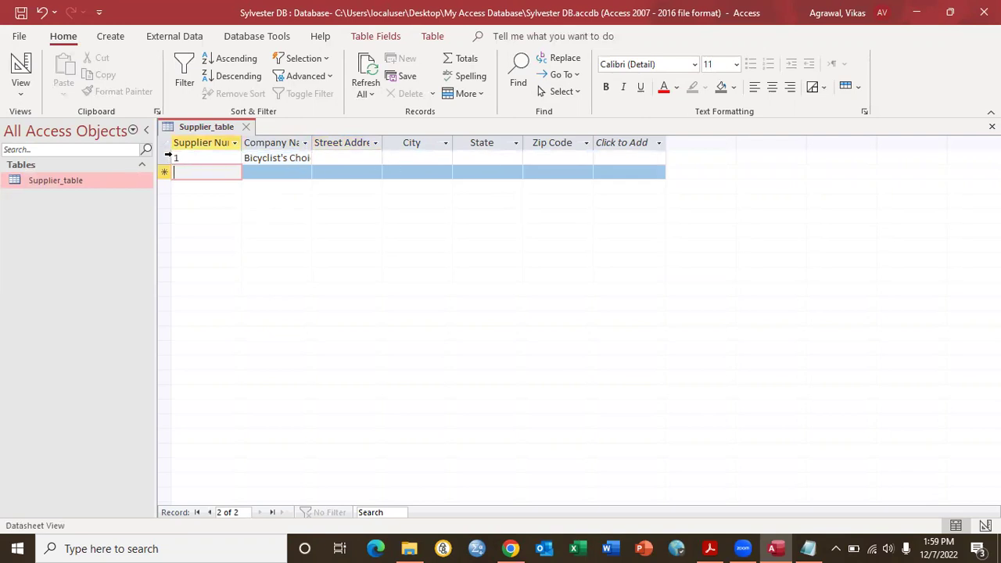
{"action": "left_click", "coordinate": [164, 158]}
{"action": "right_click", "coordinate": [164, 158]}
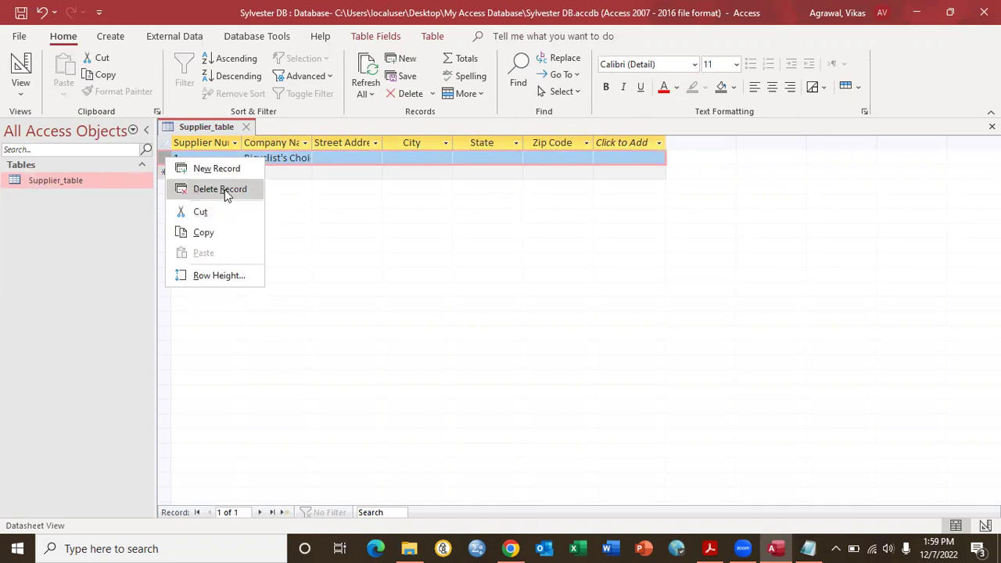
{"action": "left_click", "coordinate": [225, 189]}
{"action": "left_click", "coordinate": [473, 322]}
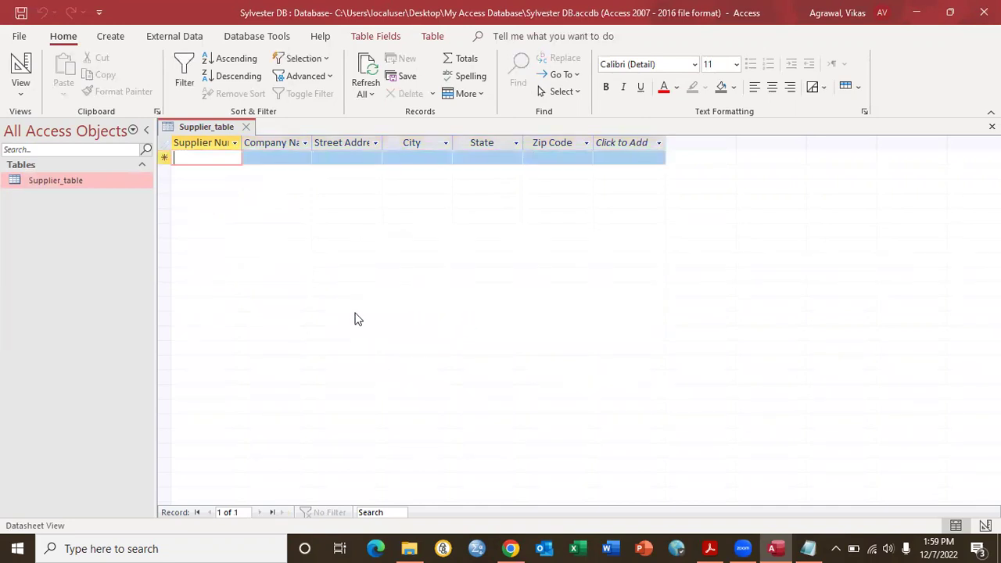
{"action": "left_click", "coordinate": [244, 126]}
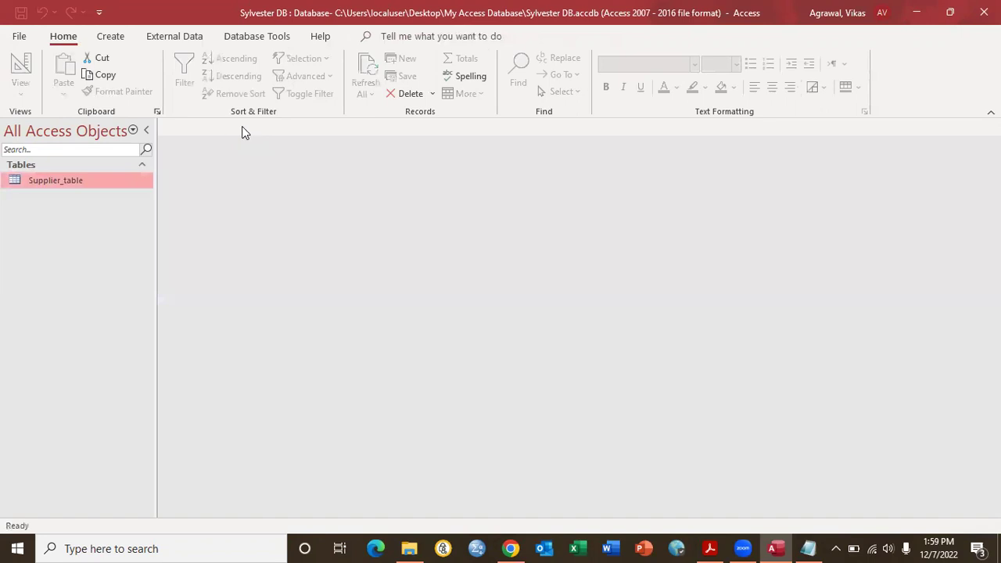
Start a text file import and choose Supplier_Table.txt in the Desktop's My Access Database folder as the source.
{"action": "left_click", "coordinate": [166, 37]}
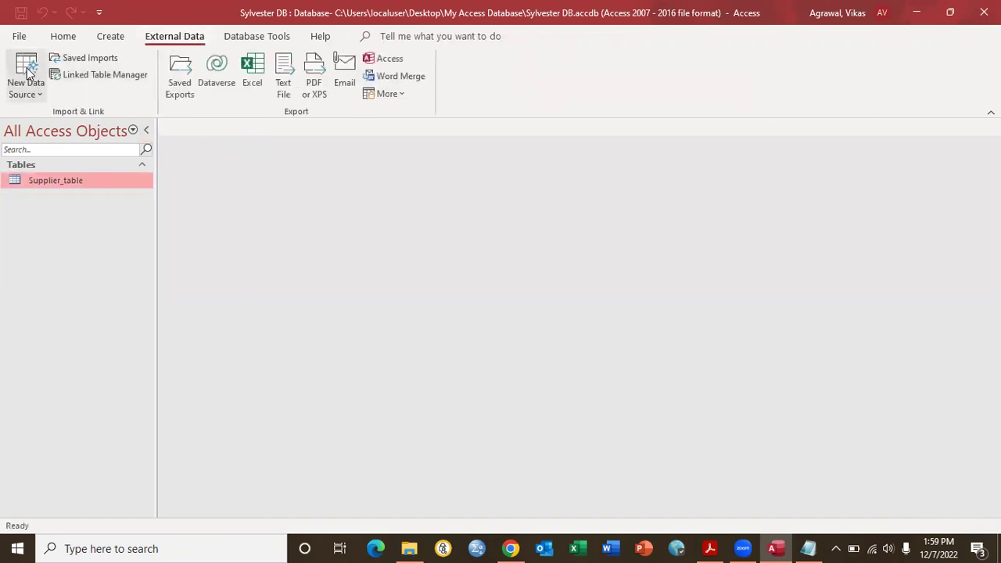
{"action": "left_click", "coordinate": [32, 92]}
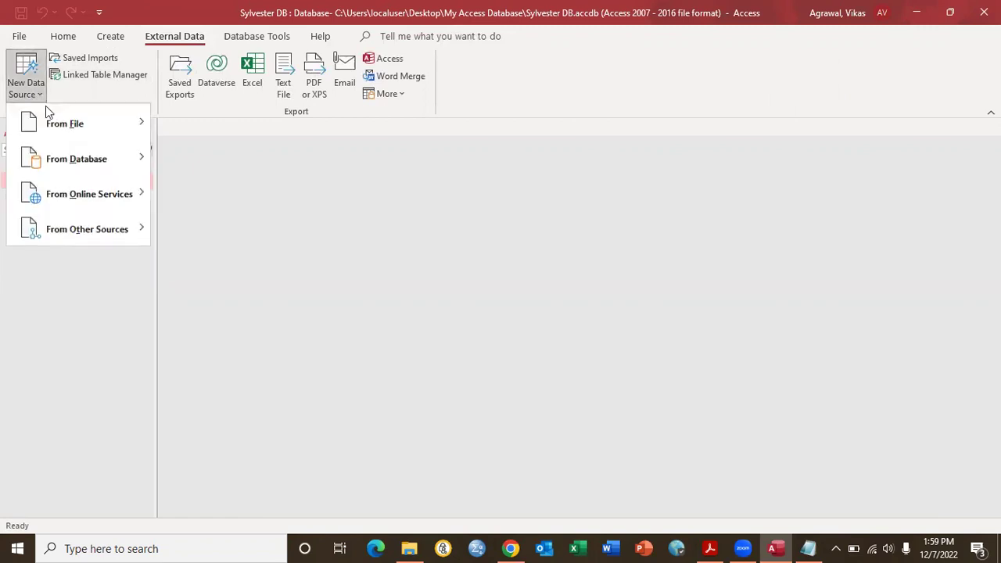
{"action": "left_click", "coordinate": [420, 198]}
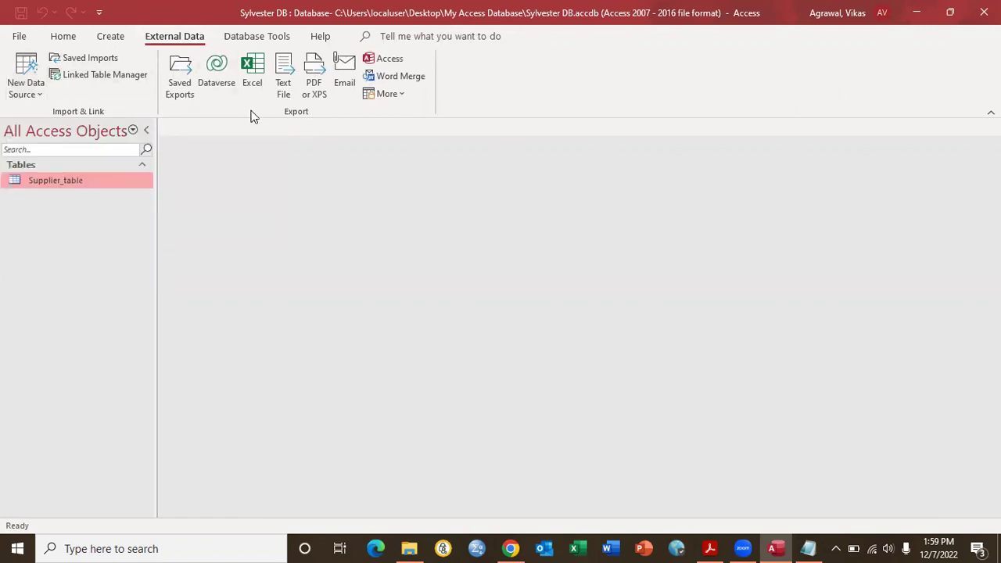
{"action": "left_click", "coordinate": [32, 92]}
{"action": "mouse_move", "coordinate": [122, 126]}
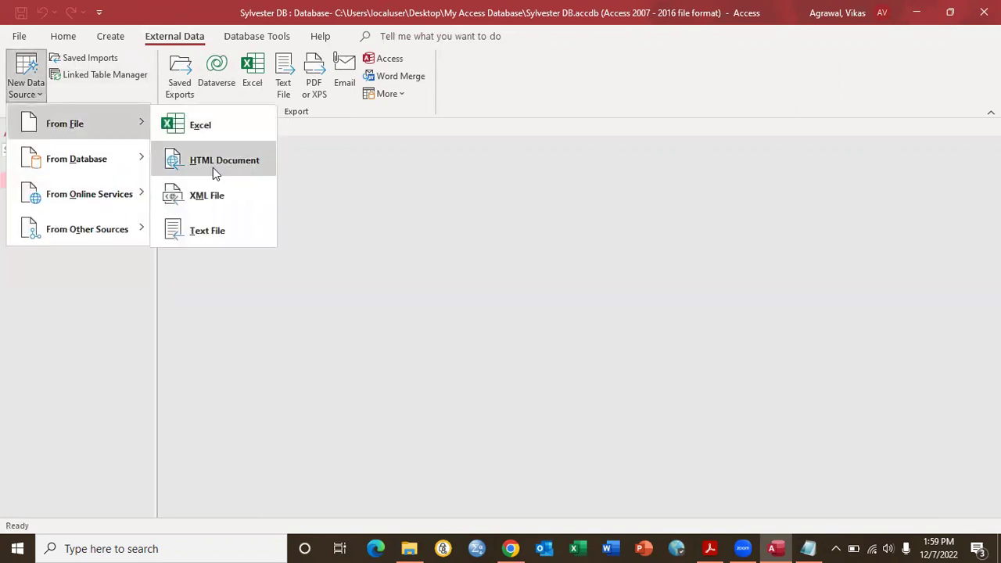
{"action": "left_click", "coordinate": [213, 234]}
{"action": "left_click", "coordinate": [725, 169]}
{"action": "scroll", "coordinate": [330, 220], "scroll_direction": "up", "scroll_amount": 5}
{"action": "left_click", "coordinate": [292, 202]}
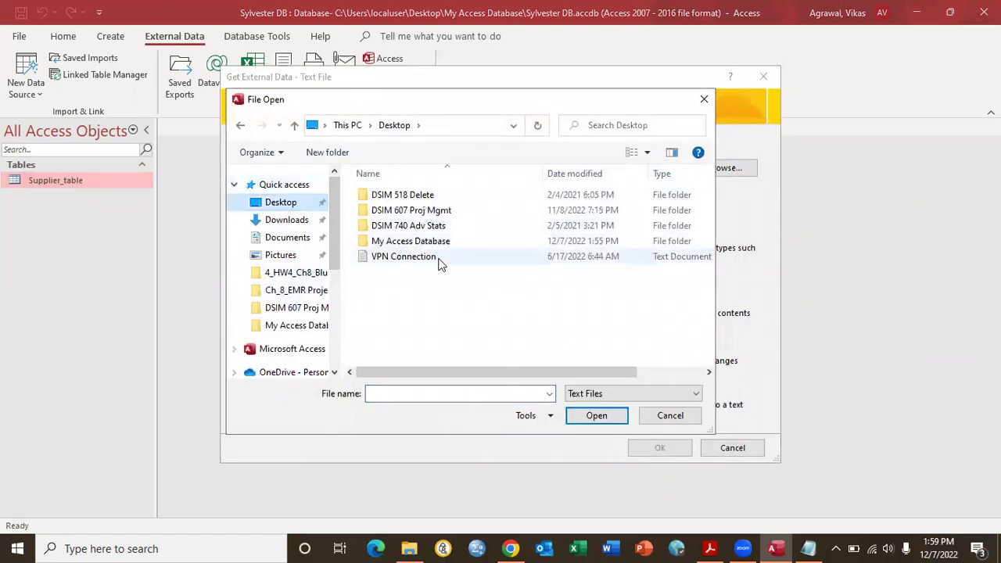
{"action": "double_click", "coordinate": [399, 240]}
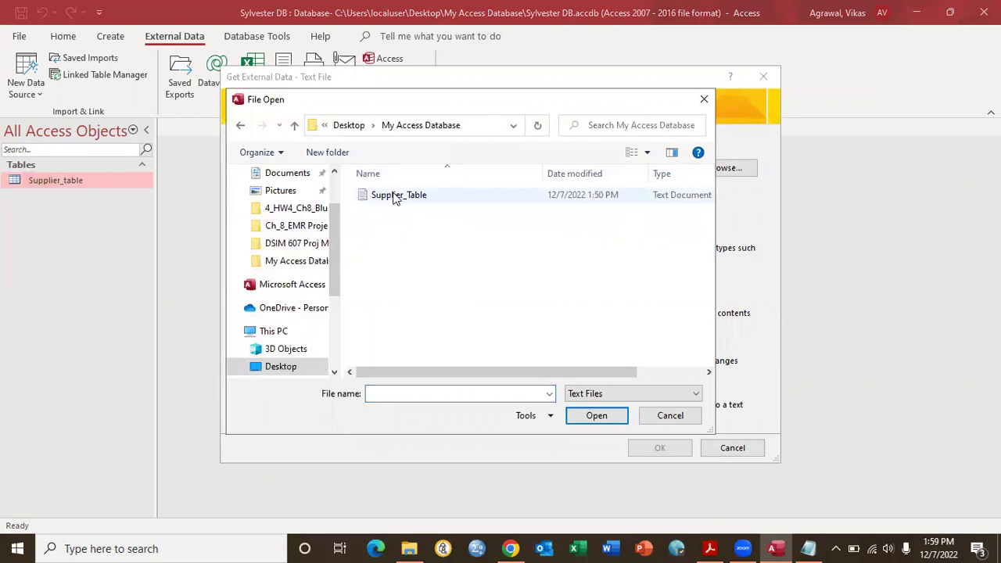
{"action": "double_click", "coordinate": [394, 195]}
Append the file's records to Supplier_table as comma-delimited data with field names in the first row, without saving the import steps.
{"action": "left_click", "coordinate": [275, 351]}
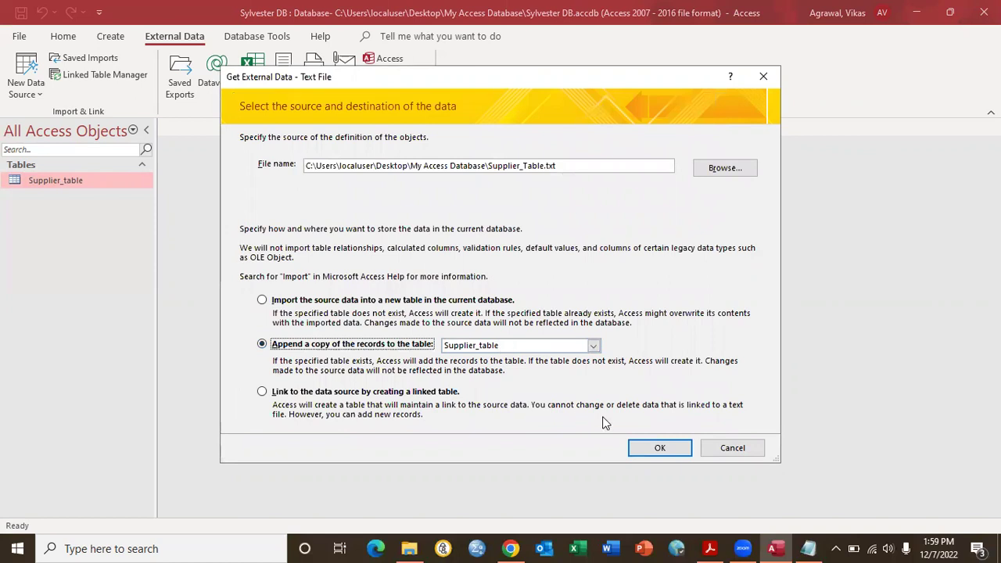
{"action": "left_click", "coordinate": [657, 448]}
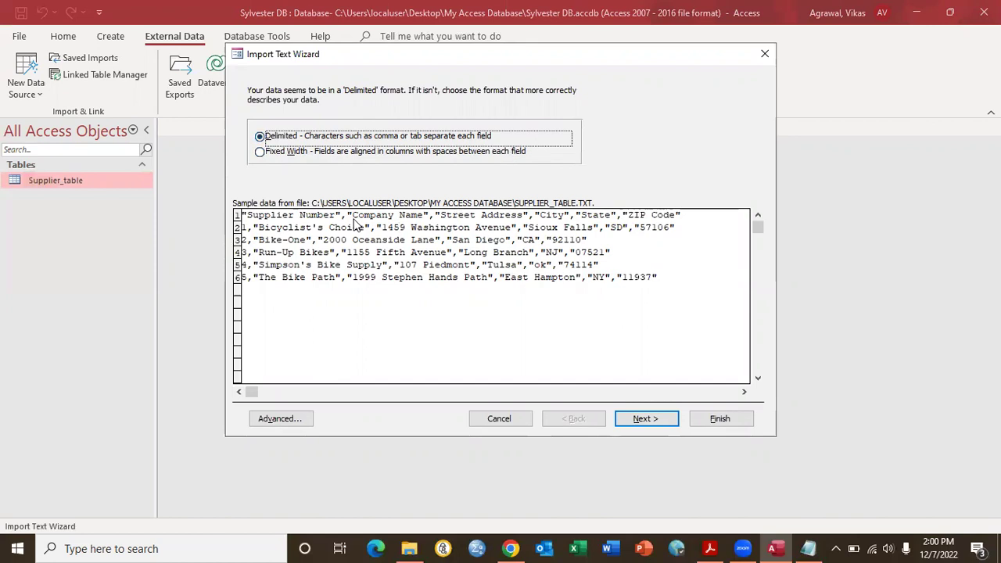
{"action": "left_click", "coordinate": [642, 419]}
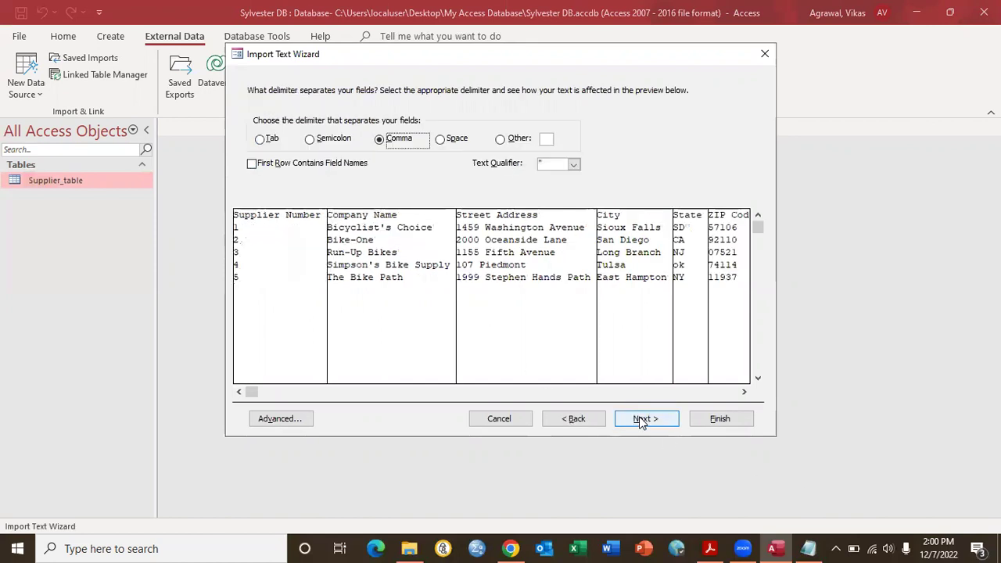
{"action": "left_click", "coordinate": [252, 164]}
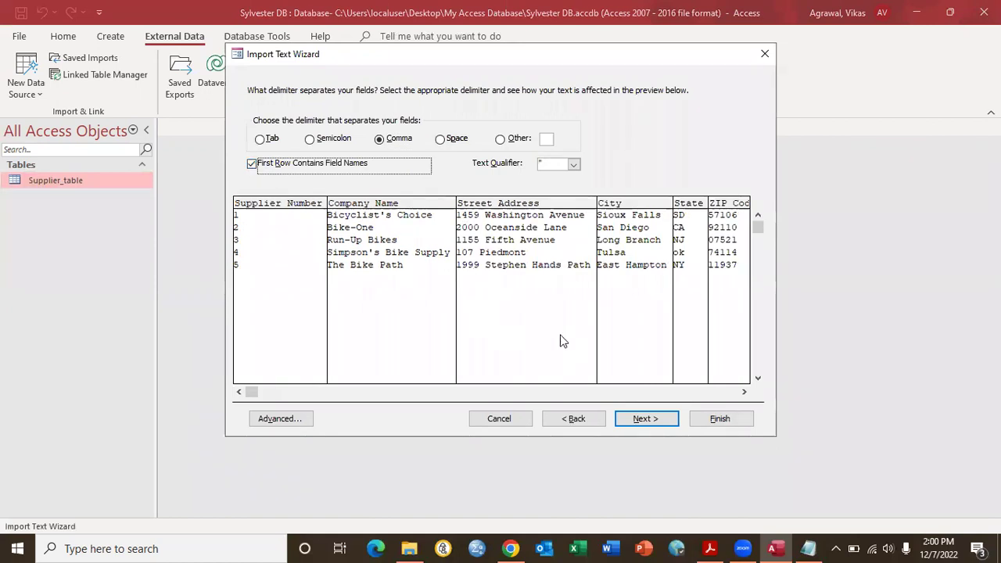
{"action": "left_click", "coordinate": [633, 419]}
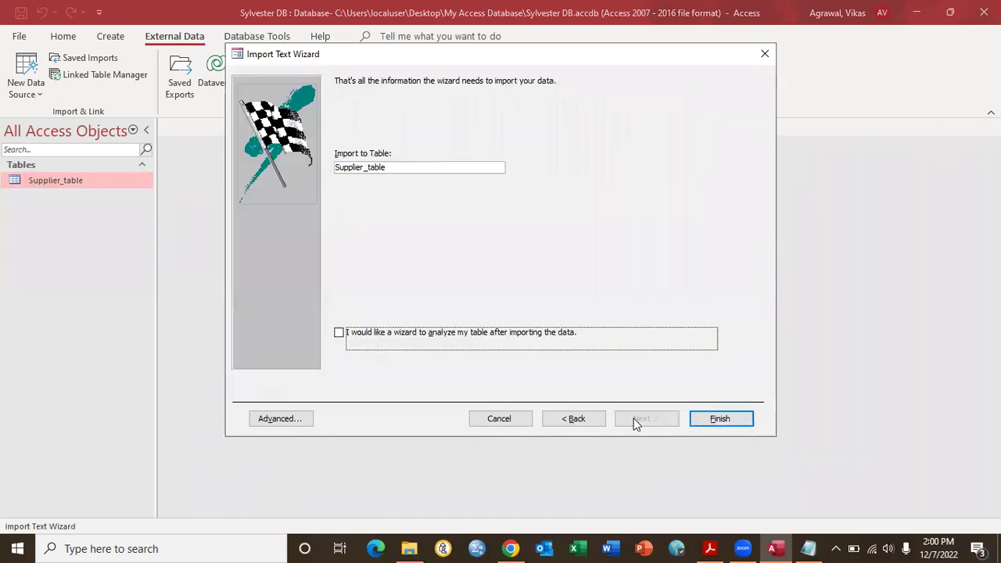
{"action": "left_click", "coordinate": [715, 420]}
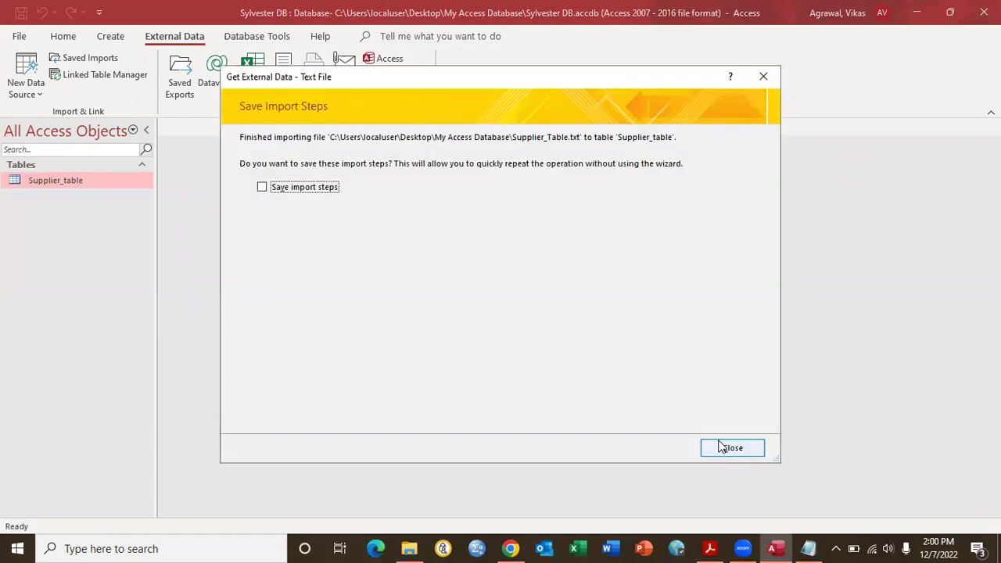
{"action": "left_click", "coordinate": [731, 448]}
Open Supplier_table and widen its Supplier Number, Company Name and Street Address columns to compare its records with the Supplier_Table file in Notepad.
{"action": "double_click", "coordinate": [54, 181]}
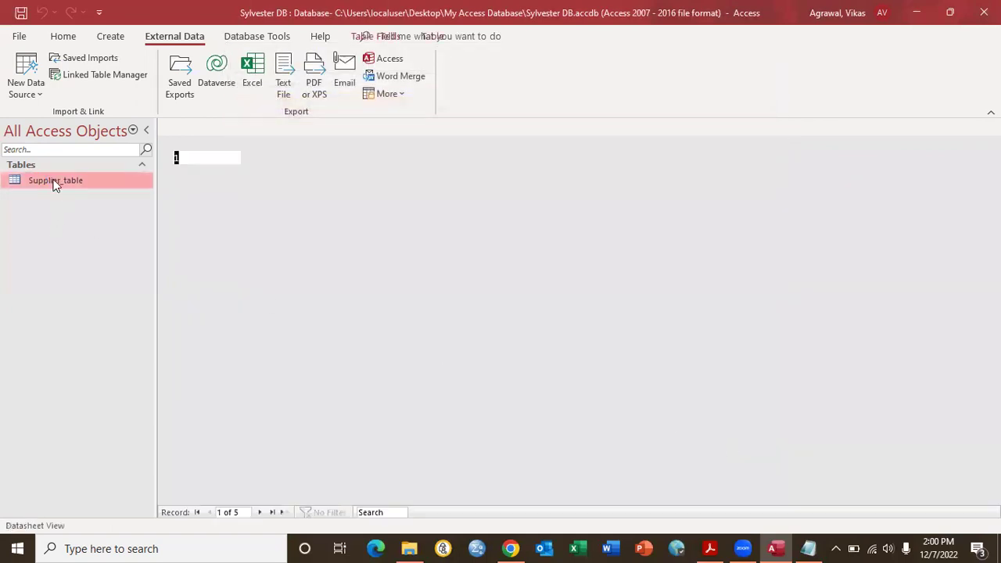
{"action": "left_click", "coordinate": [810, 548]}
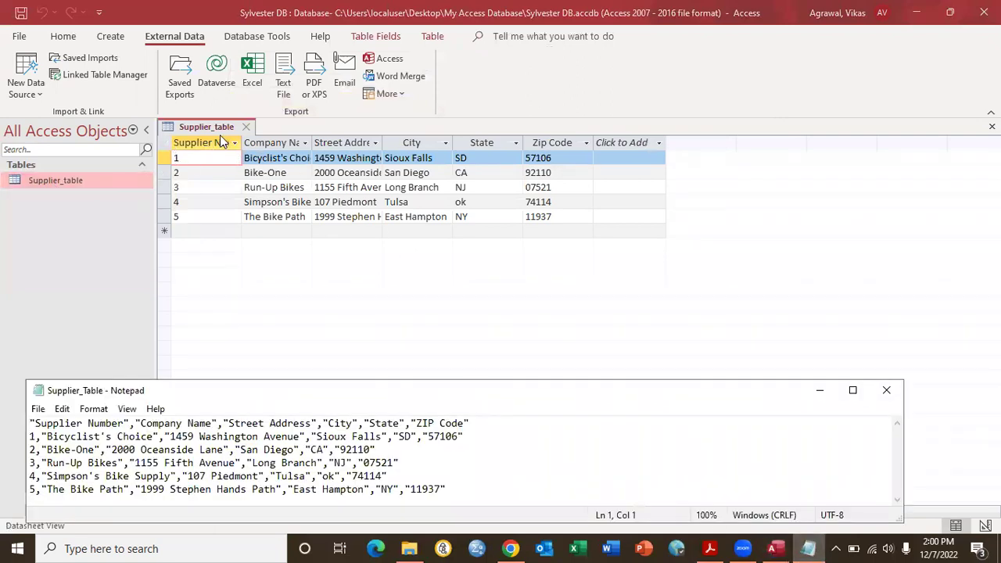
{"action": "left_click_drag", "start_coordinate": [241, 143], "coordinate": [267, 143]}
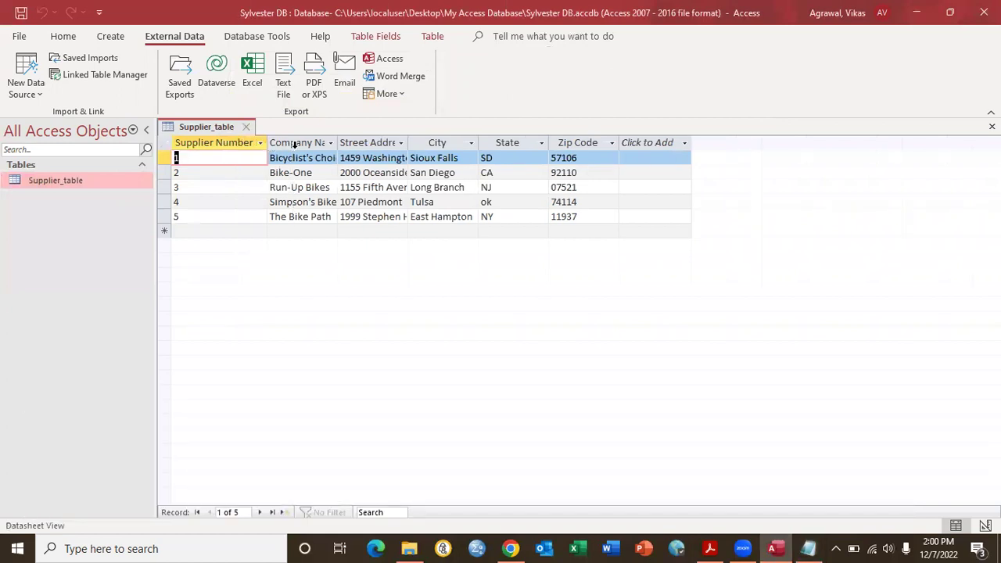
{"action": "left_click_drag", "start_coordinate": [336, 143], "coordinate": [380, 143]}
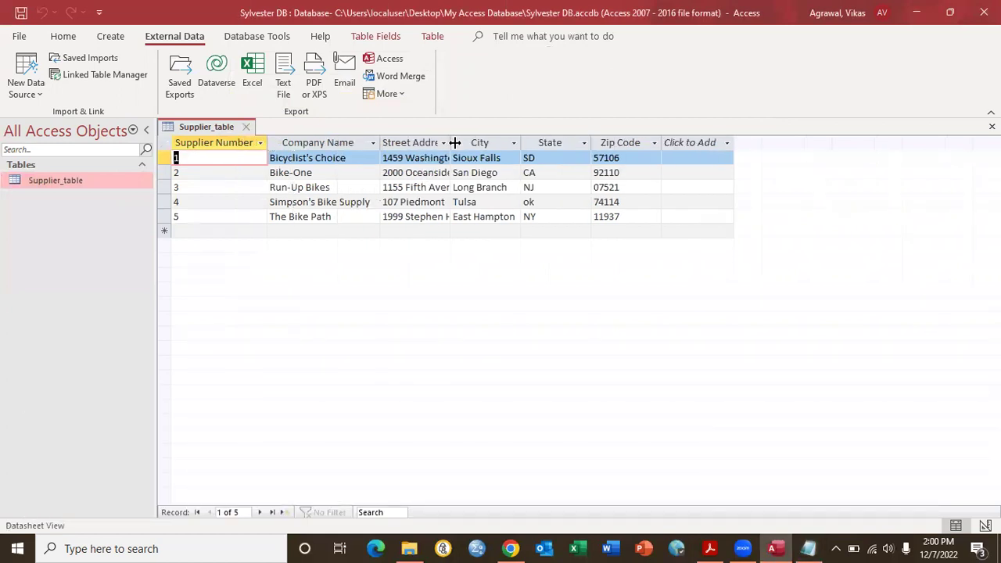
{"action": "left_click_drag", "start_coordinate": [450, 142], "coordinate": [483, 142]}
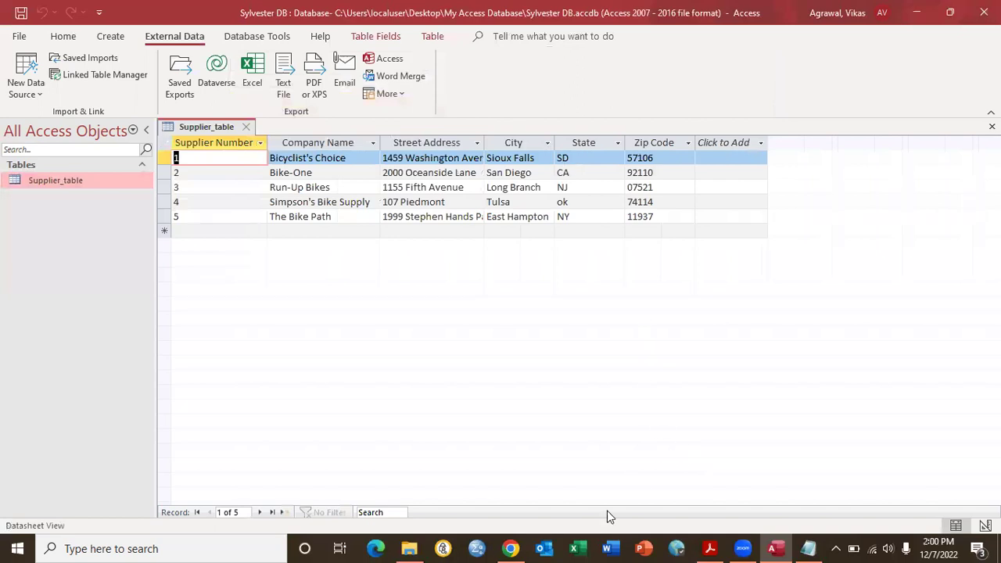
{"action": "left_click", "coordinate": [809, 549]}
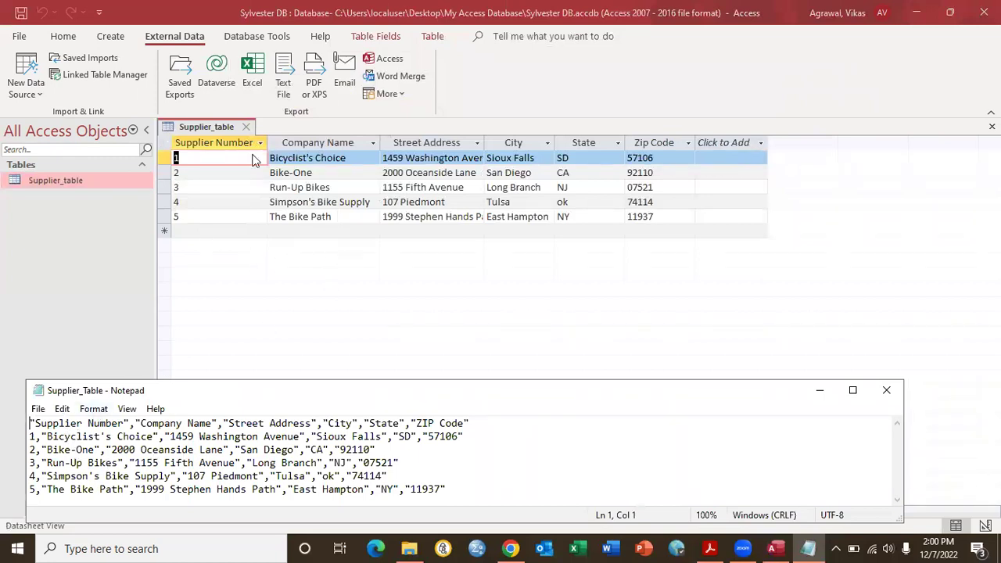
Try changing Company Name to Company_Name in the text file's header row, and close the file without saving.
{"action": "left_click", "coordinate": [188, 423]}
{"action": "key", "text": "BackSpace"}
{"action": "type", "text": "_"}
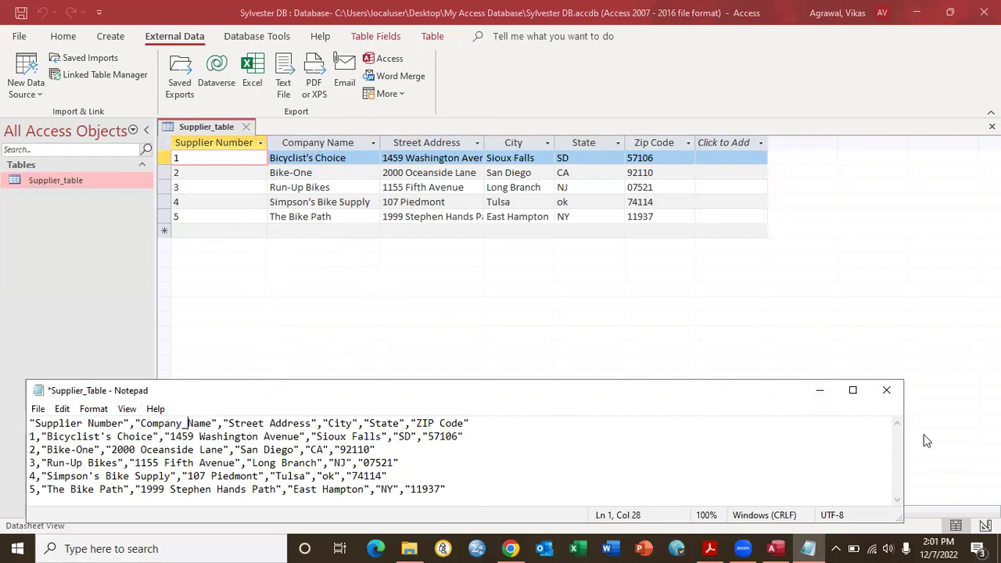
{"action": "left_click", "coordinate": [879, 390]}
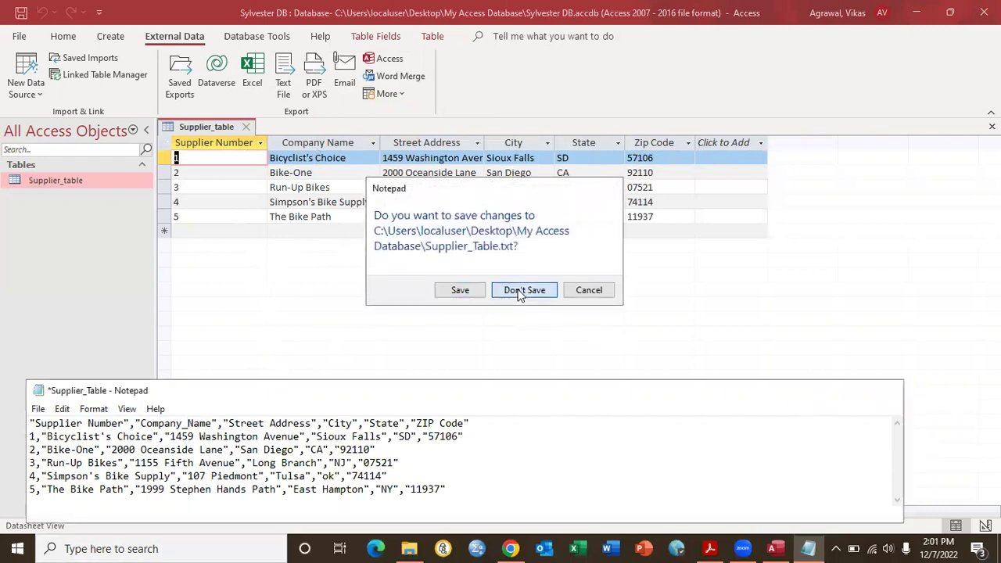
{"action": "left_click", "coordinate": [521, 289]}
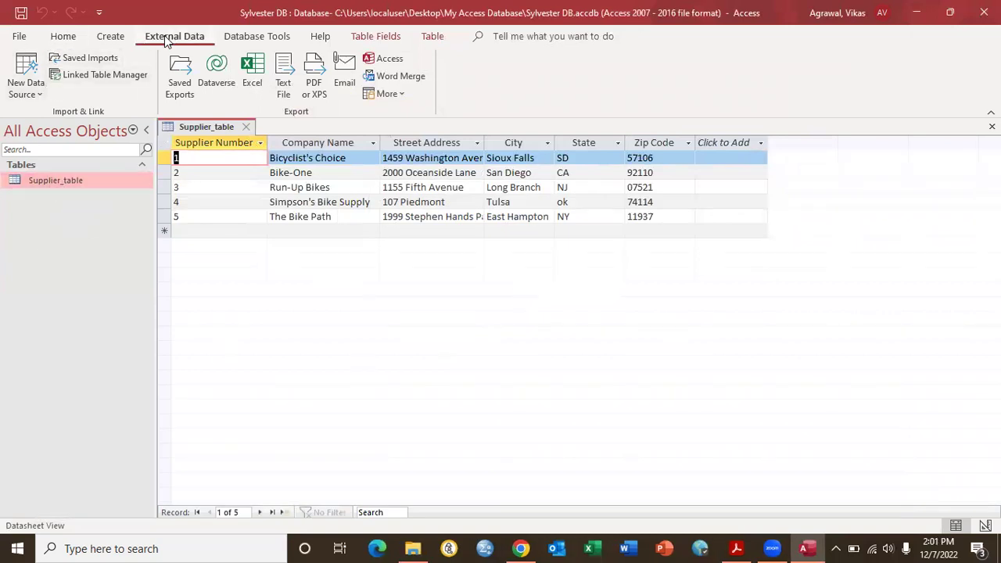
Create a new table in Design view and add a Product Number field as Short Text with field size 2.
{"action": "left_click", "coordinate": [110, 36]}
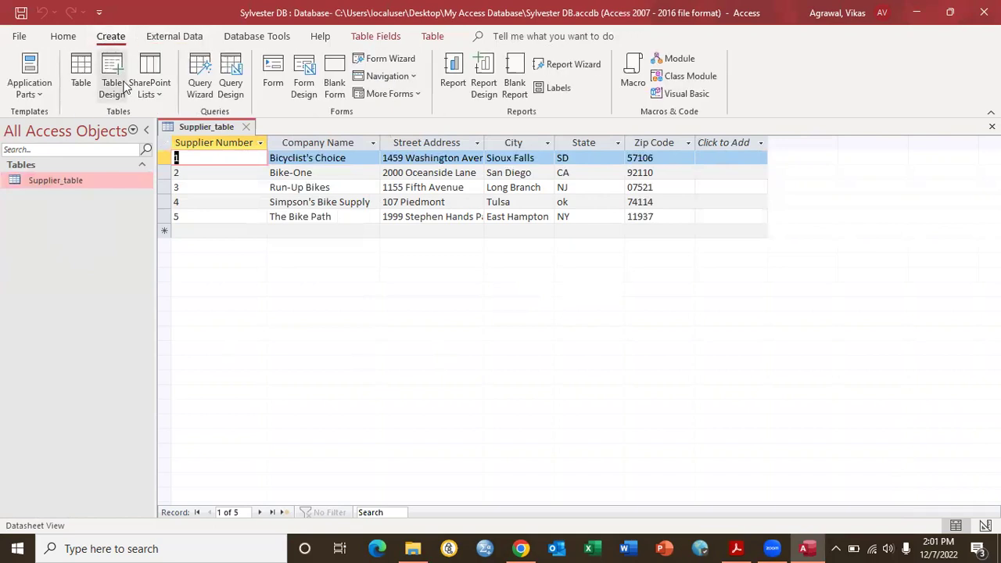
{"action": "left_click", "coordinate": [112, 86]}
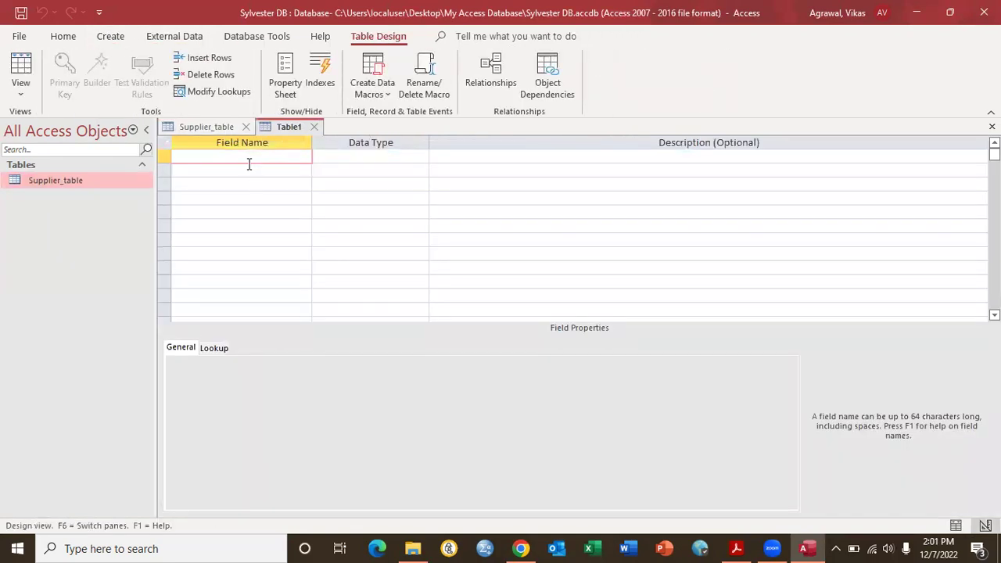
{"action": "type", "text": "Product Number"}
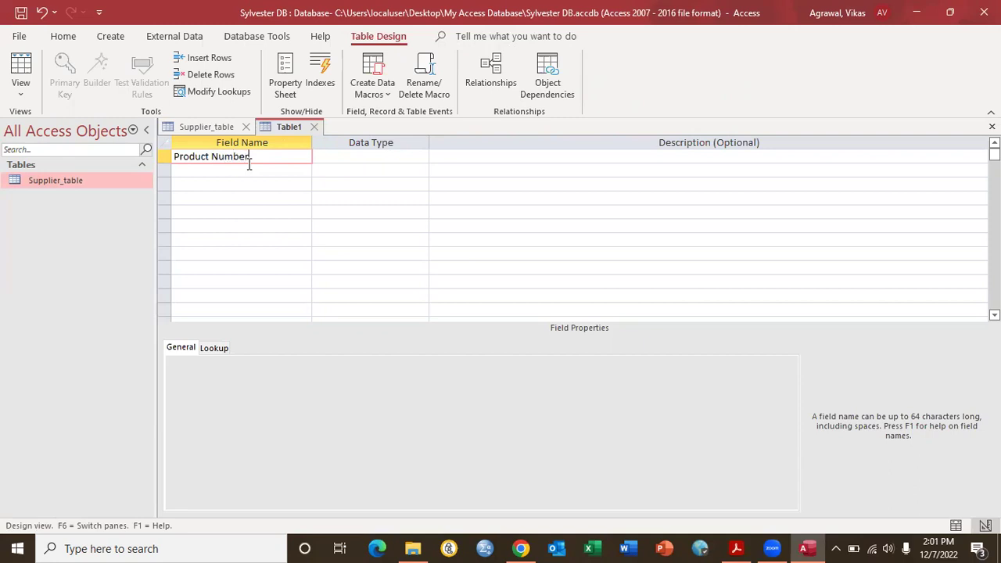
{"action": "key", "text": "Tab"}
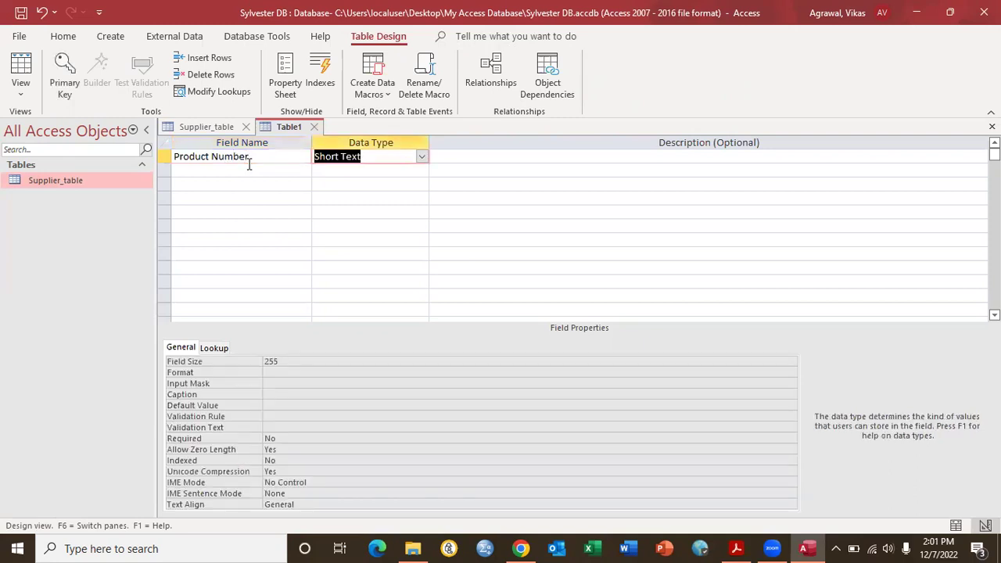
{"action": "left_click", "coordinate": [289, 362]}
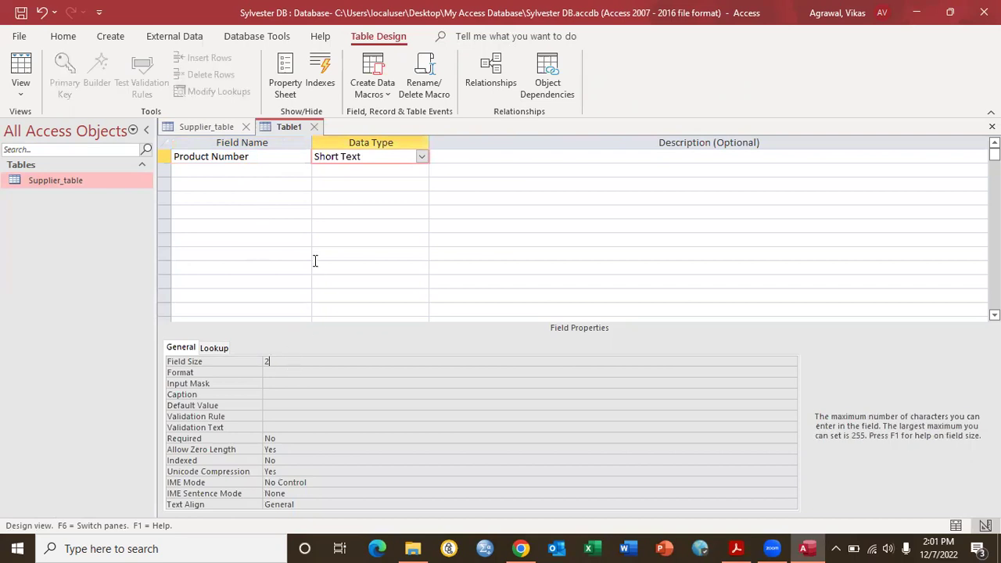
Add a Product Category field below Product Number as Short Text with field size 25.
{"action": "left_click", "coordinate": [217, 169]}
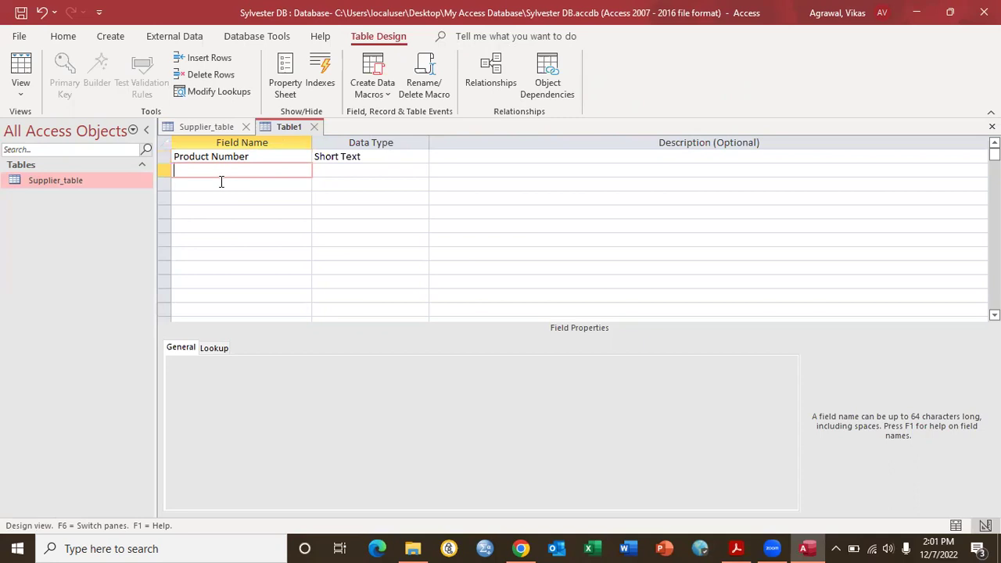
{"action": "type", "text": "Product Category"}
{"action": "key", "text": "Tab"}
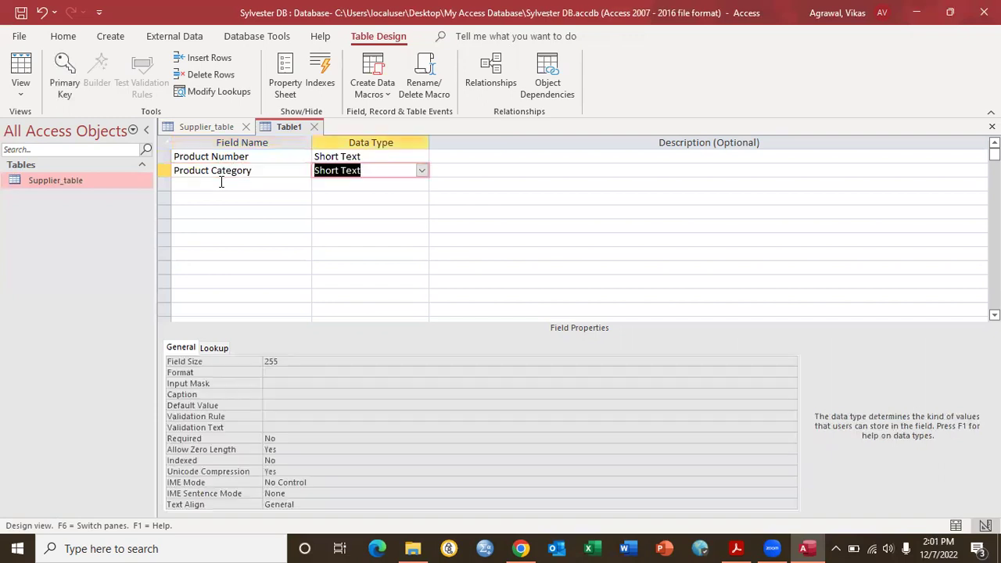
{"action": "left_click", "coordinate": [300, 363]}
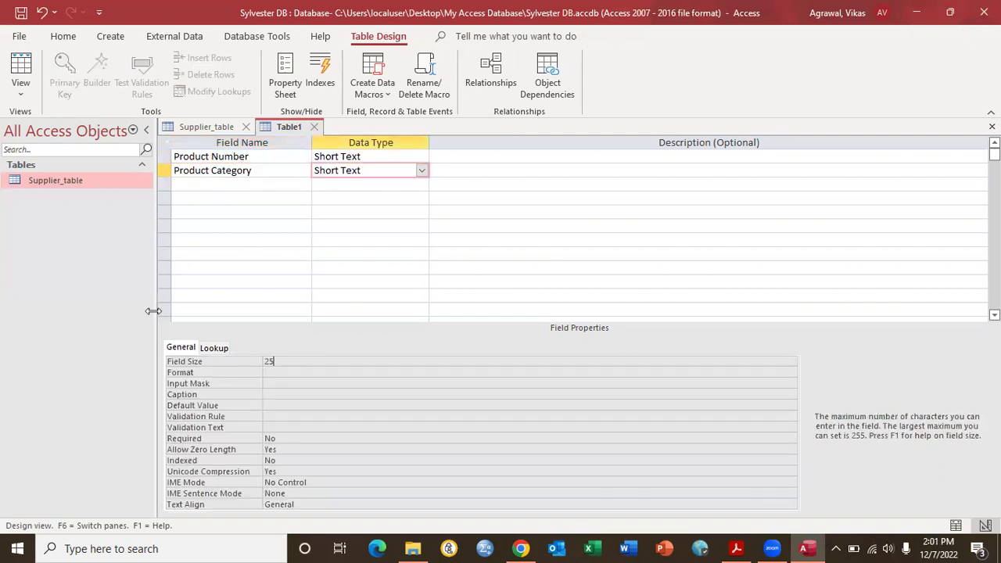
Add a Product Name field below Product Category as Short Text with field size 25.
{"action": "left_click", "coordinate": [240, 186]}
{"action": "type", "text": "Product name"}
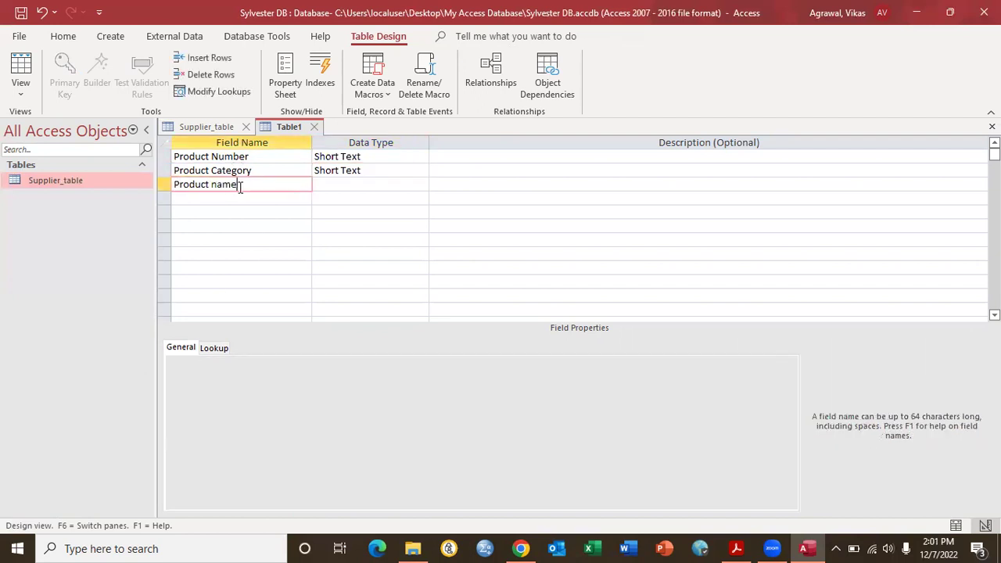
{"action": "key", "text": "BackSpace"}
{"action": "key", "text": "BackSpace"}
{"action": "key", "text": "BackSpace"}
{"action": "type", "text": "Name"}
{"action": "key", "text": "Tab"}
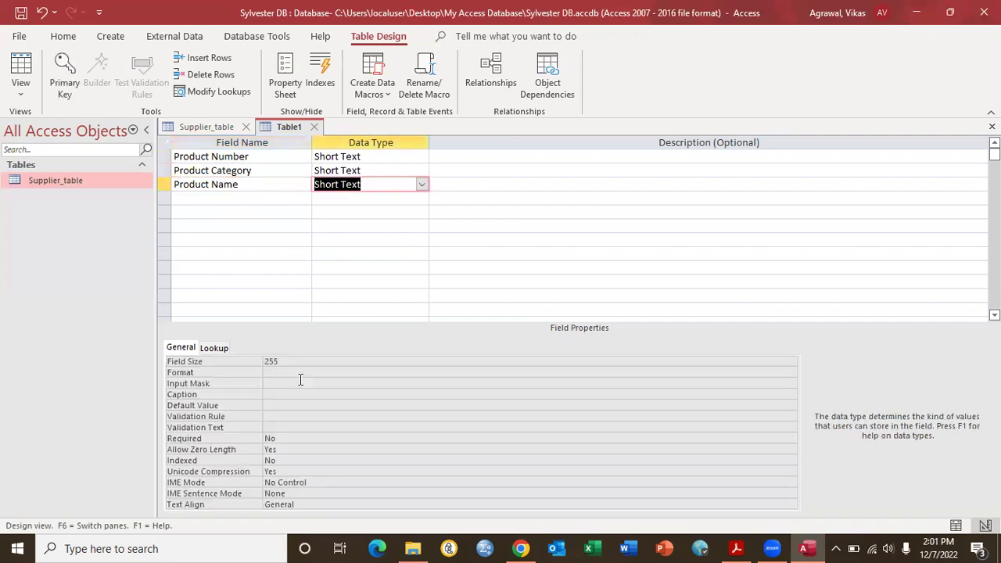
{"action": "left_click", "coordinate": [298, 362]}
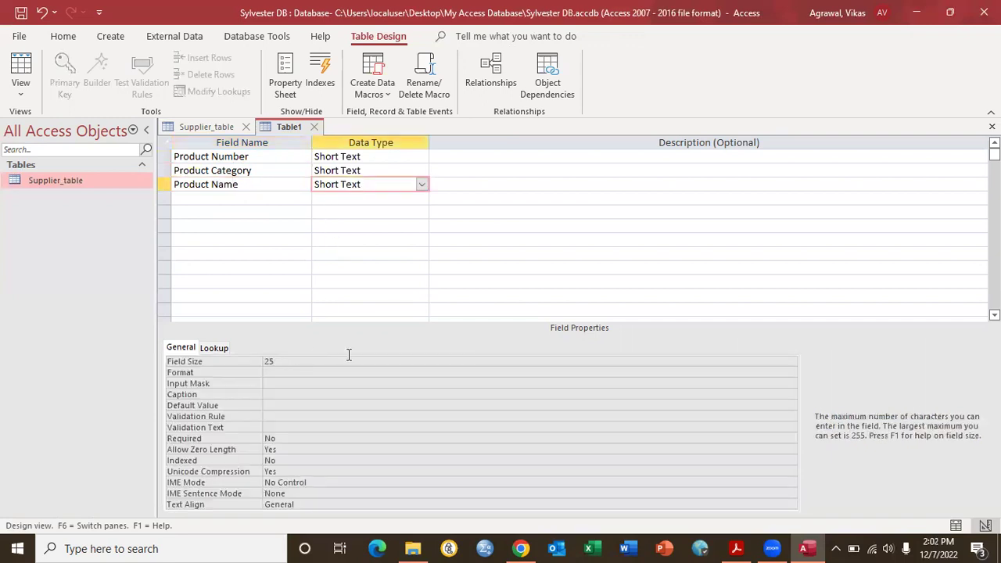
Add a Purchase Cost field with the Currency data type and 2 decimal places.
{"action": "left_click", "coordinate": [259, 198]}
{"action": "type", "text": "Purchase Cost"}
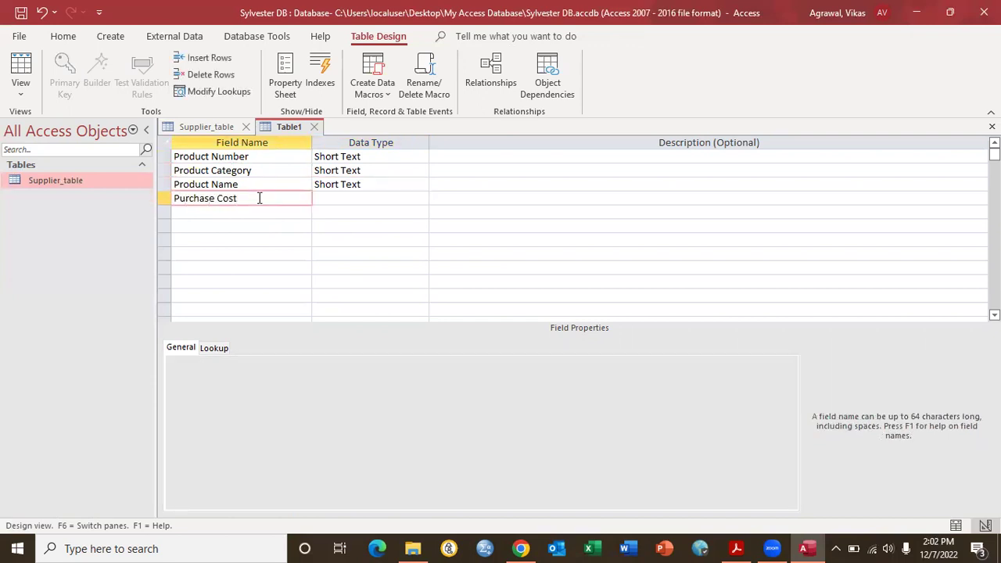
{"action": "key", "text": "Tab"}
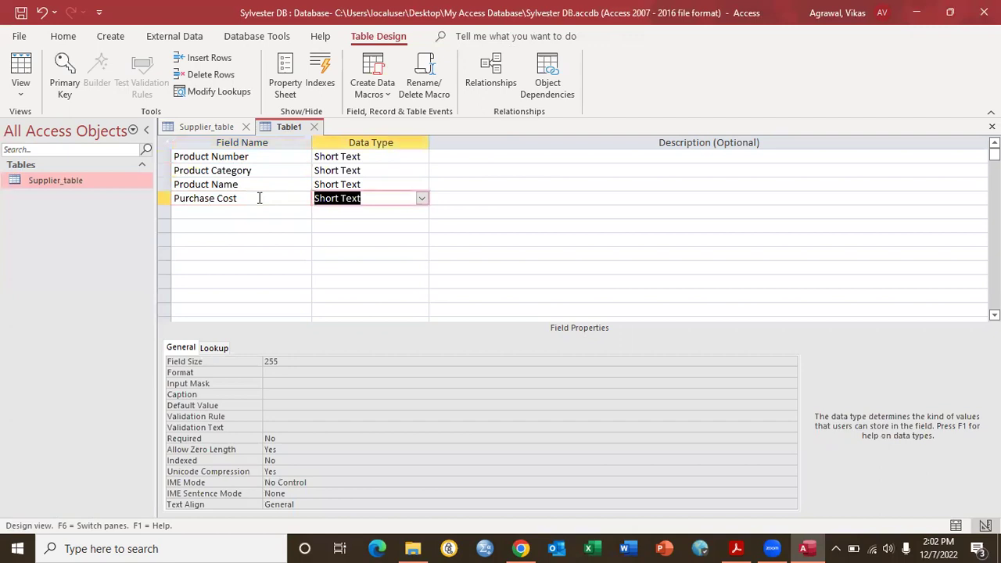
{"action": "type", "text": "currency"}
{"action": "left_click", "coordinate": [419, 198]}
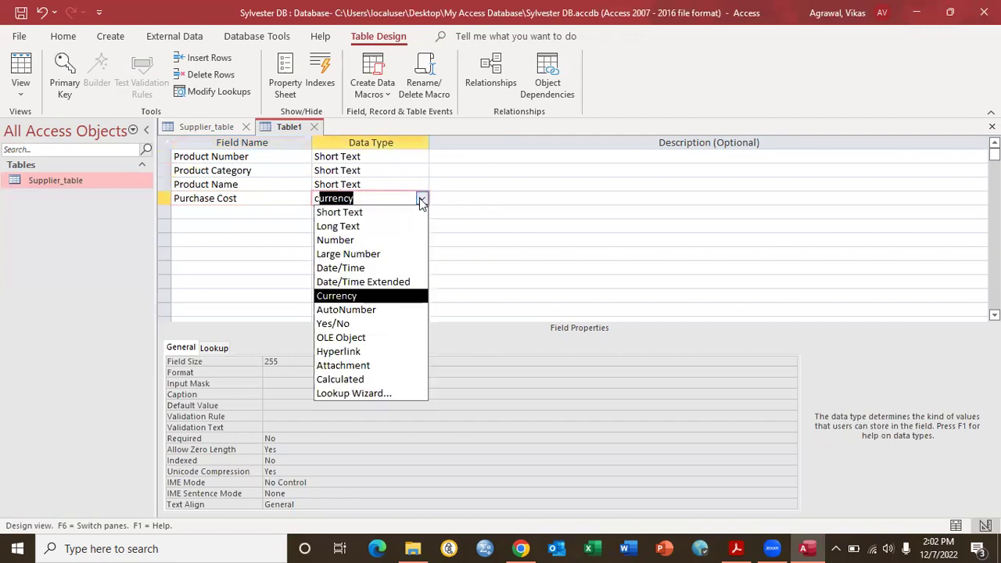
{"action": "left_click", "coordinate": [343, 296]}
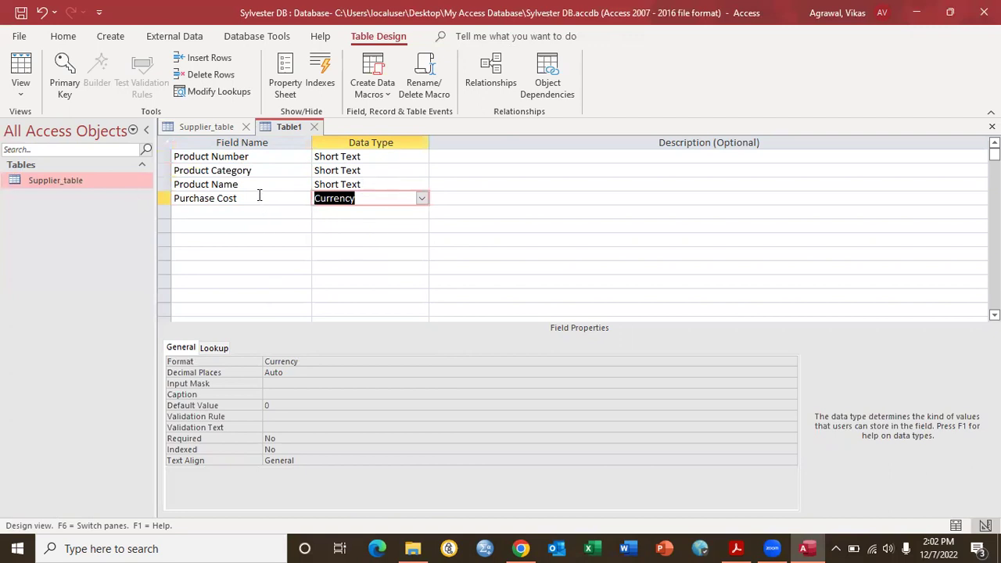
{"action": "left_click", "coordinate": [322, 372]}
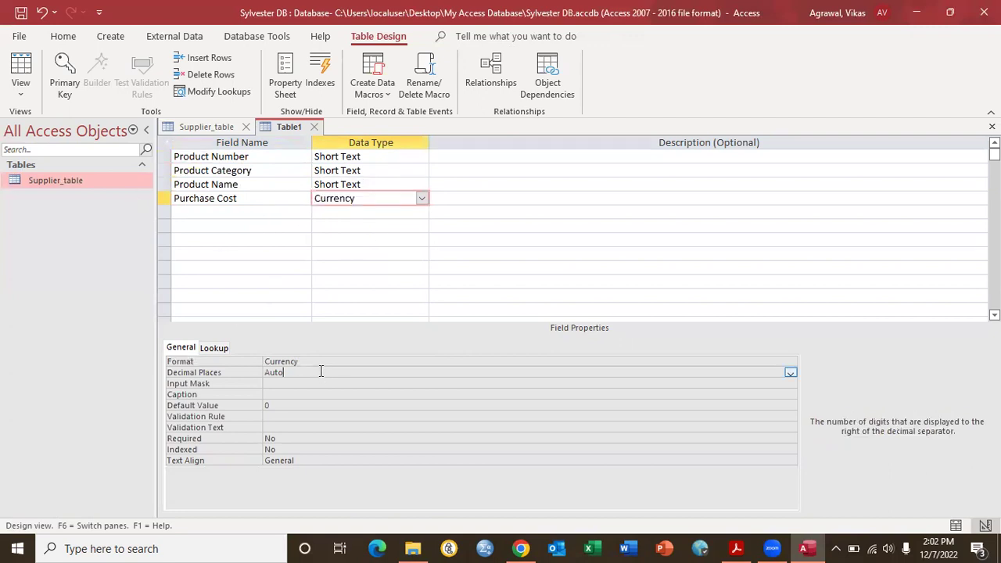
{"action": "left_click", "coordinate": [790, 373]}
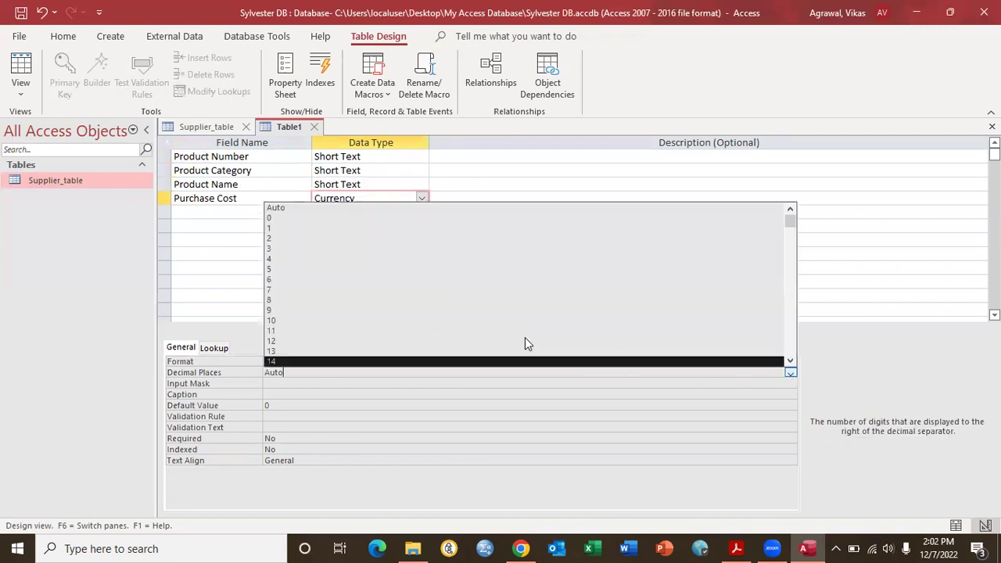
{"action": "left_click", "coordinate": [303, 239]}
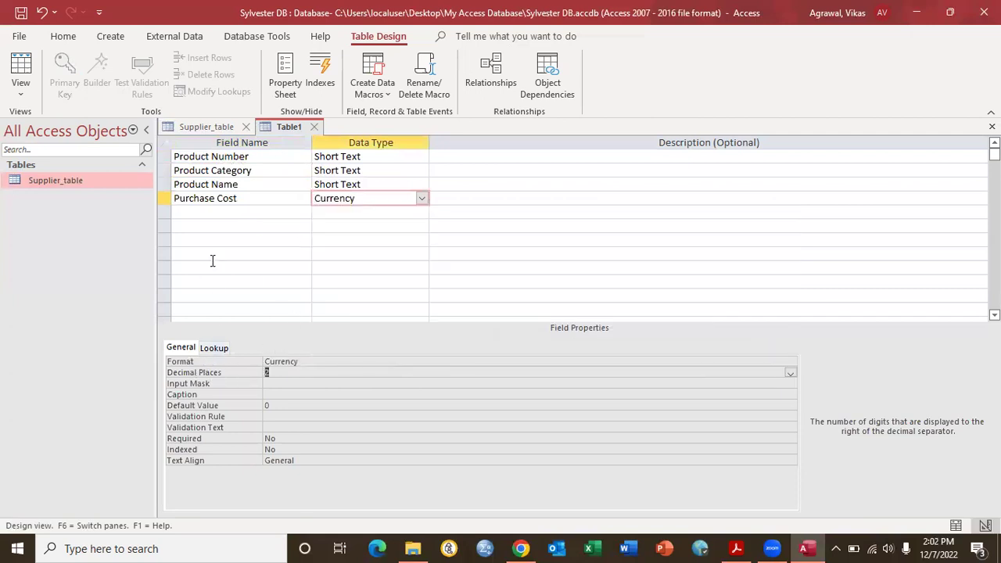
Add a Selling Price field with the Currency data type and 2 decimal places.
{"action": "left_click", "coordinate": [236, 211]}
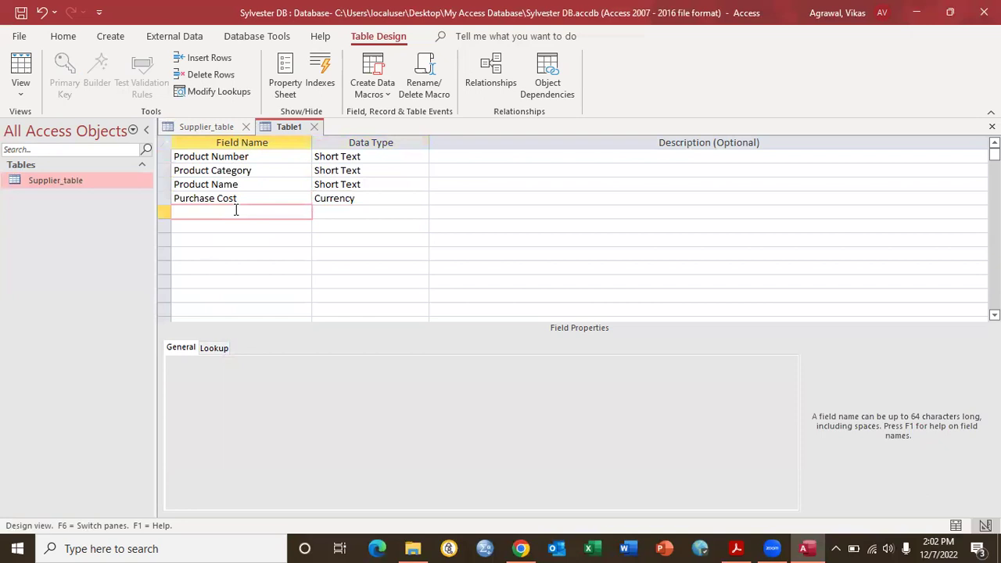
{"action": "type", "text": "lling Price"}
{"action": "left_click", "coordinate": [372, 214]}
{"action": "left_click", "coordinate": [422, 212]}
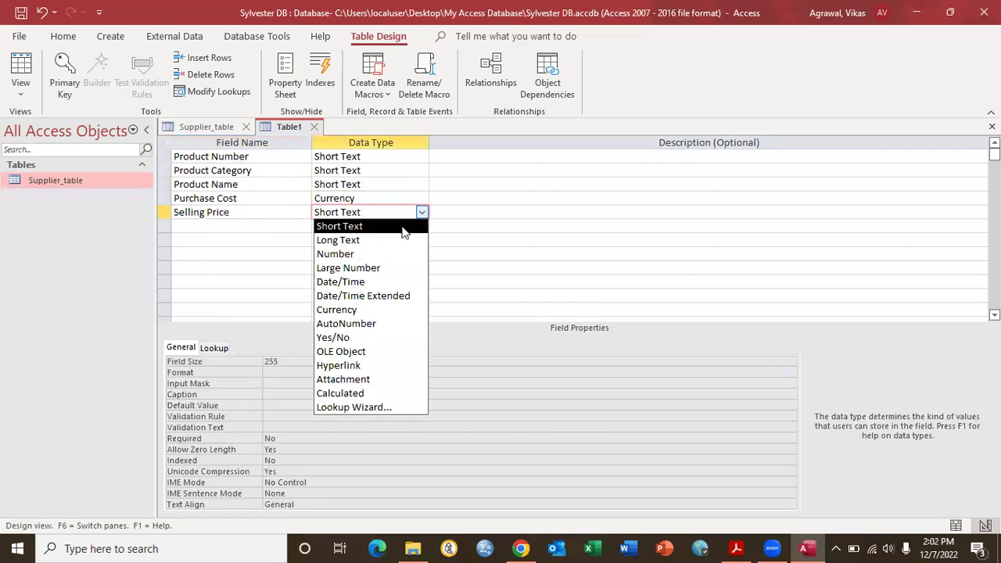
{"action": "left_click", "coordinate": [344, 309]}
{"action": "left_click", "coordinate": [297, 373]}
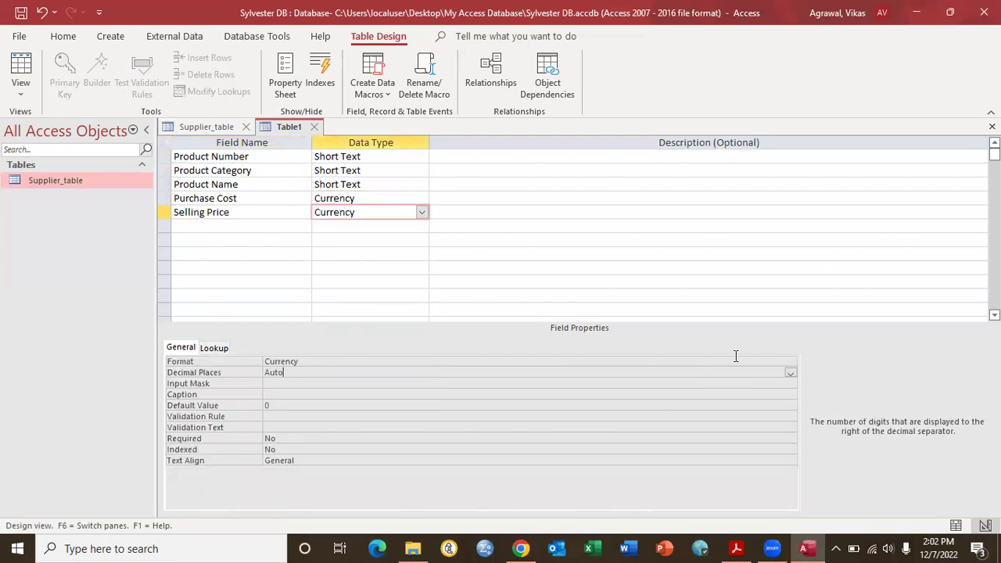
{"action": "left_click", "coordinate": [790, 373]}
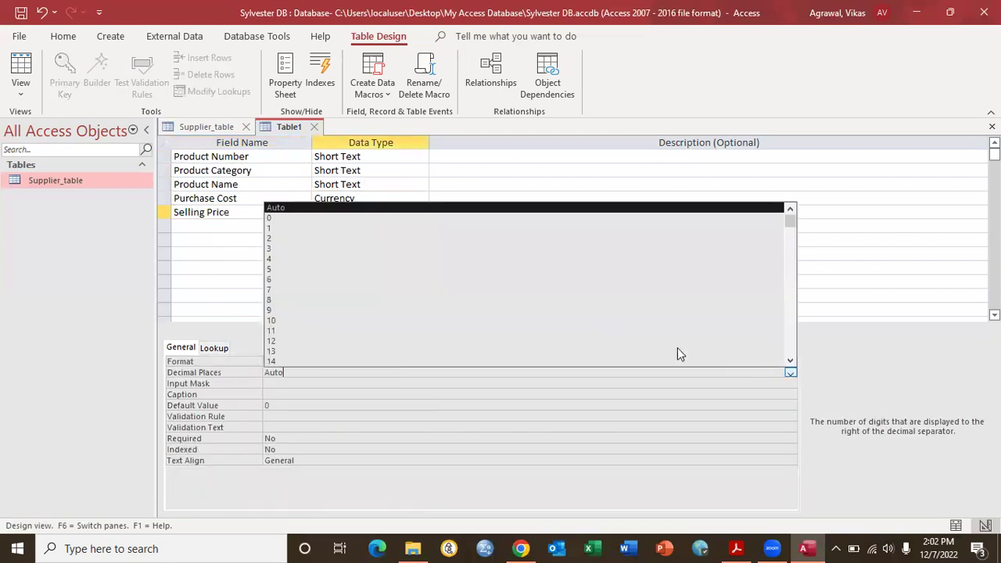
{"action": "left_click", "coordinate": [310, 237]}
Add a Supplier Number field to the new table as Short Text with field size 2.
{"action": "left_click", "coordinate": [234, 227]}
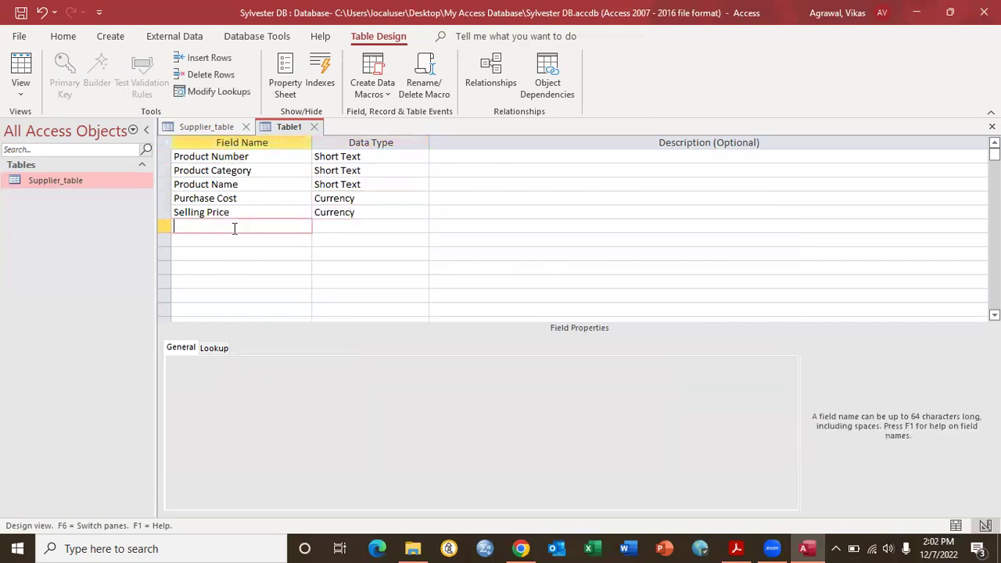
{"action": "type", "text": "Supplier Number"}
{"action": "left_click", "coordinate": [313, 226]}
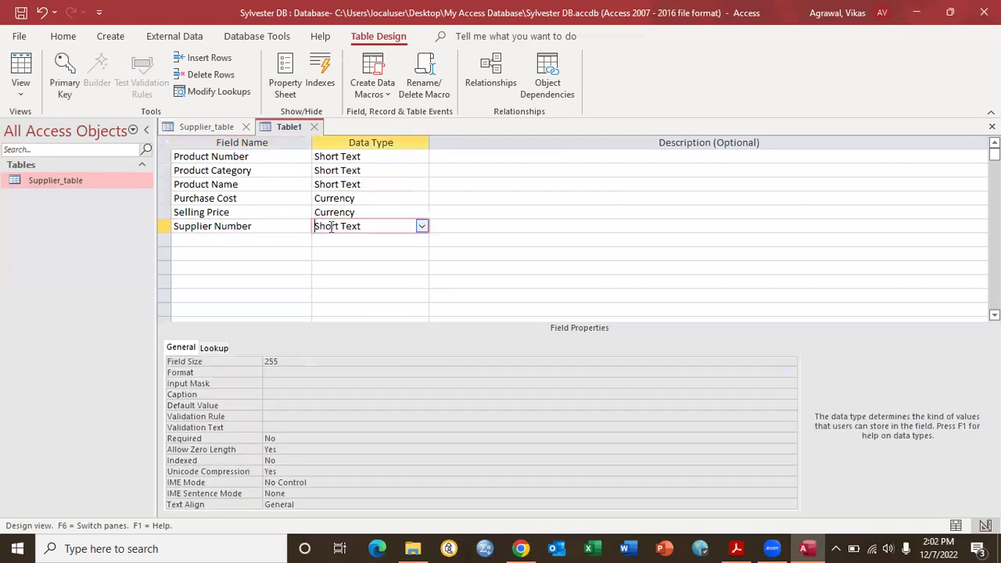
{"action": "left_click", "coordinate": [312, 360]}
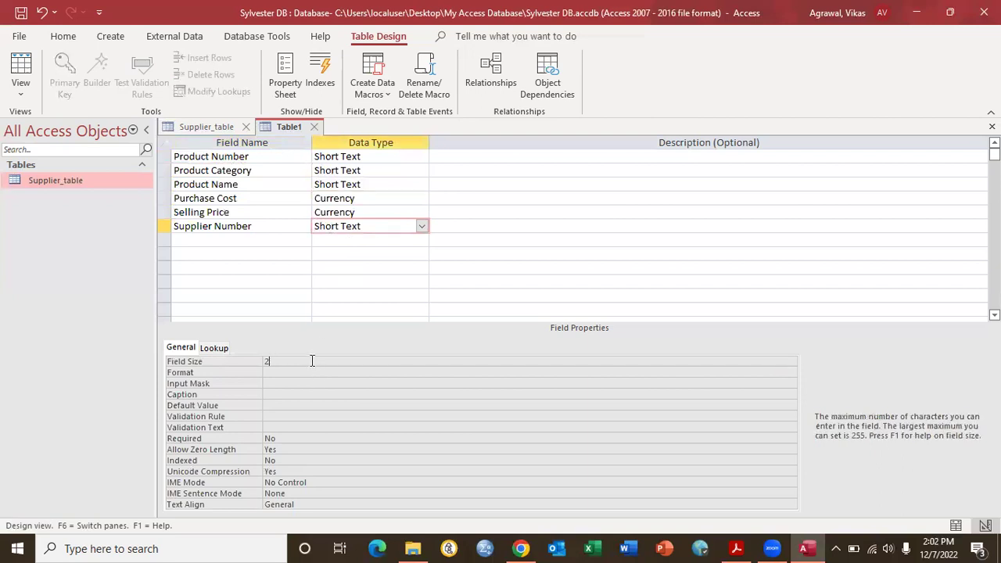
{"action": "type", "text": "2"}
Check the data type and field size of Supplier Number in Supplier_table's Design view, and return to the new table.
{"action": "left_click", "coordinate": [209, 128]}
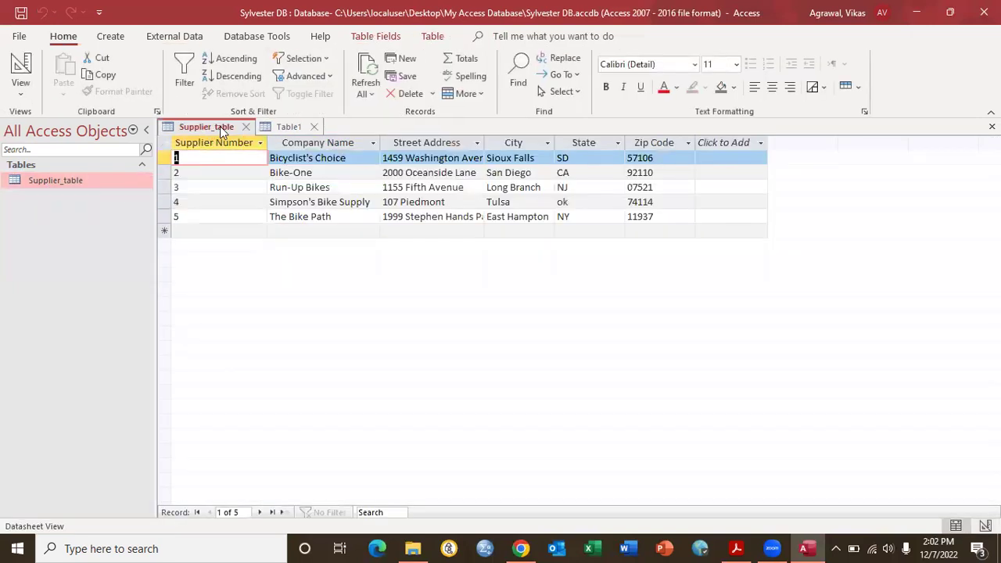
{"action": "left_click", "coordinate": [16, 81]}
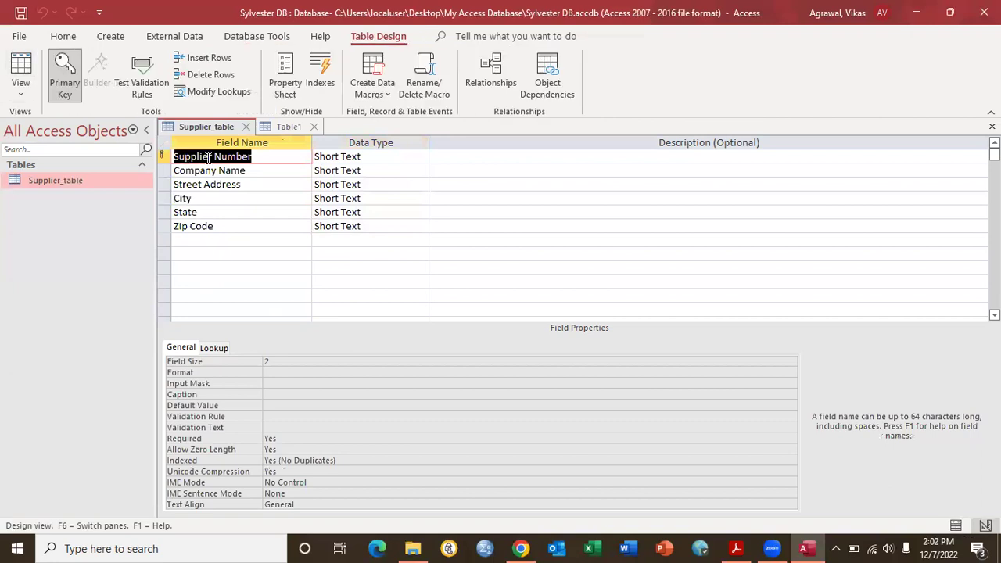
{"action": "left_click", "coordinate": [362, 158]}
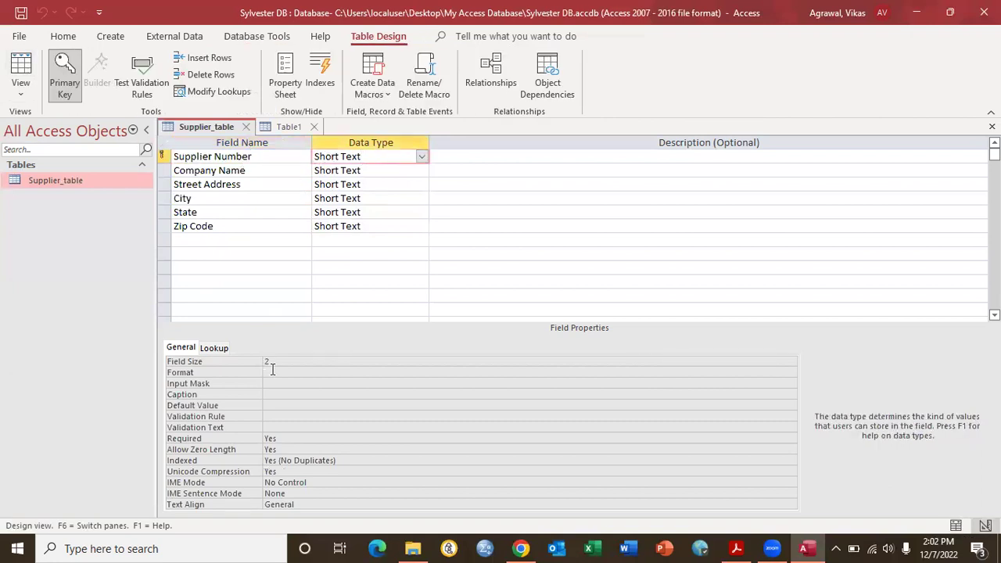
{"action": "left_click", "coordinate": [290, 127]}
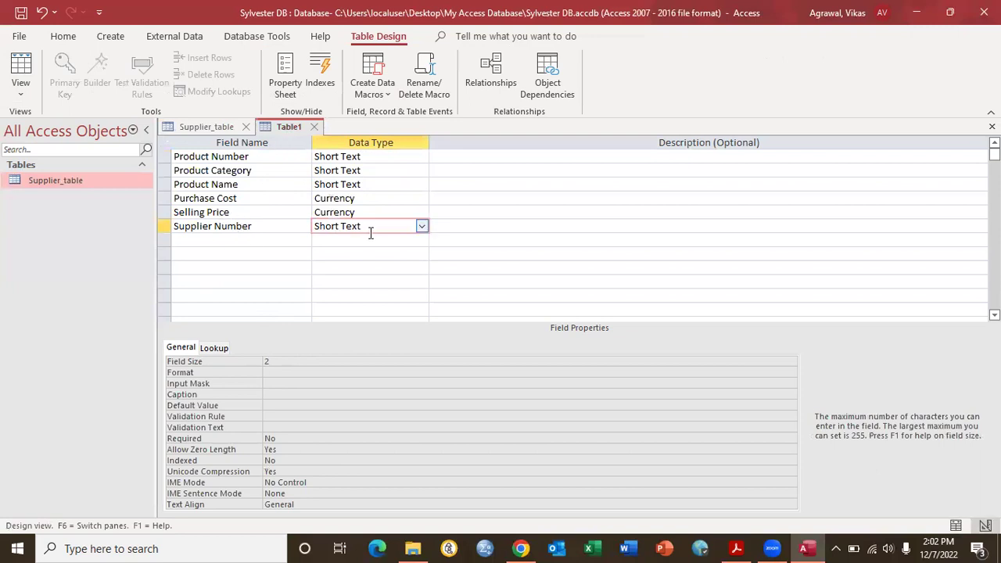
Add a Quantity on Hand field with the Number data type and field size Integer.
{"action": "left_click", "coordinate": [206, 239]}
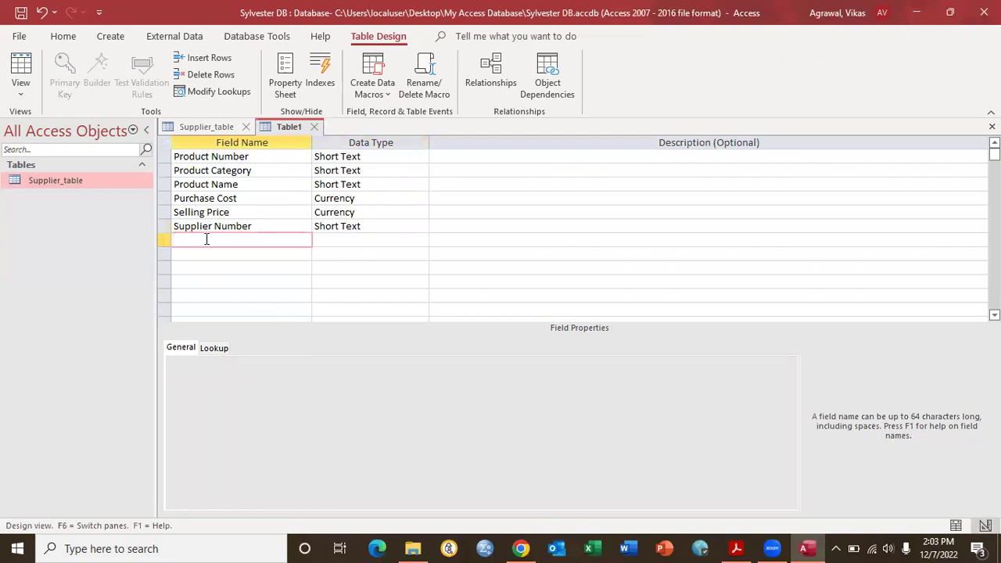
{"action": "type", "text": "Quantity on Hand"}
{"action": "left_click", "coordinate": [384, 240]}
{"action": "left_click", "coordinate": [421, 240]}
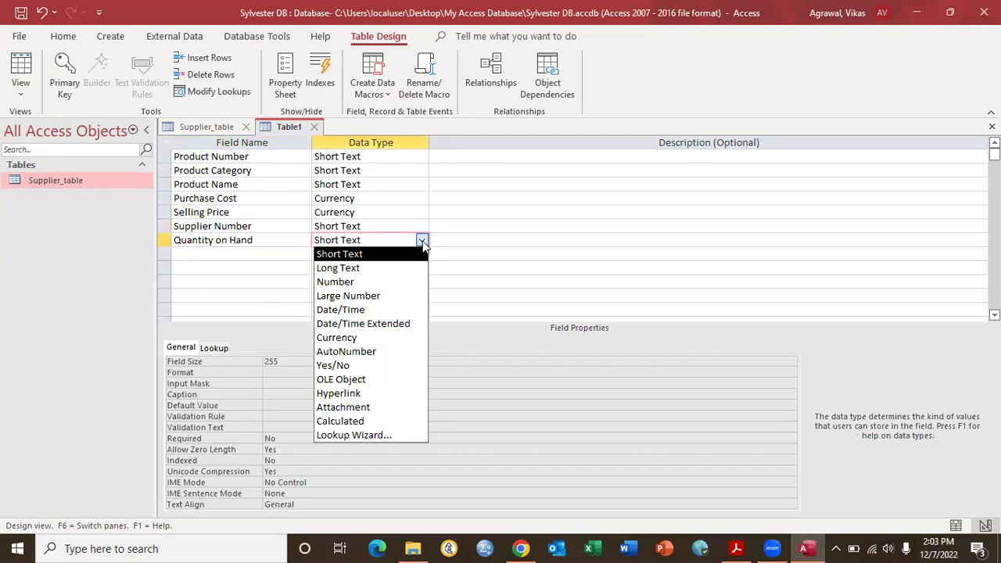
{"action": "left_click", "coordinate": [374, 282]}
{"action": "left_click", "coordinate": [418, 360]}
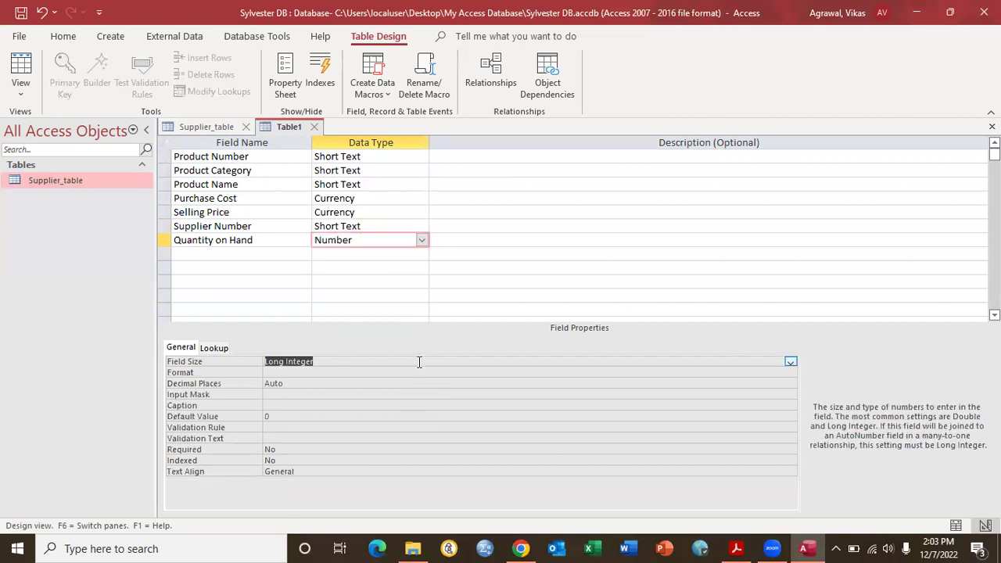
{"action": "left_click", "coordinate": [791, 362]}
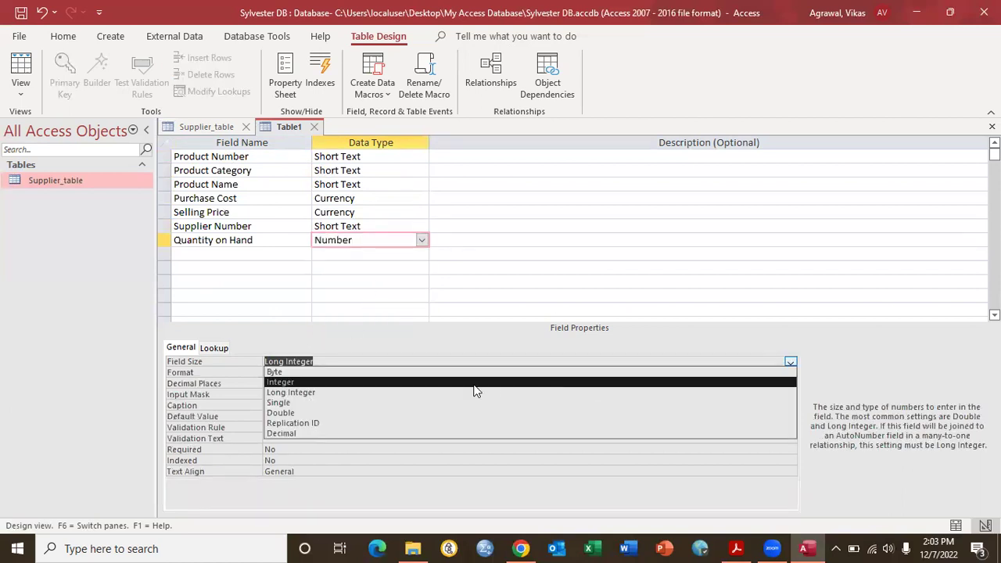
{"action": "left_click", "coordinate": [423, 381]}
Add a Reorder Level field with the Number data type and field size Integer.
{"action": "left_click", "coordinate": [234, 255]}
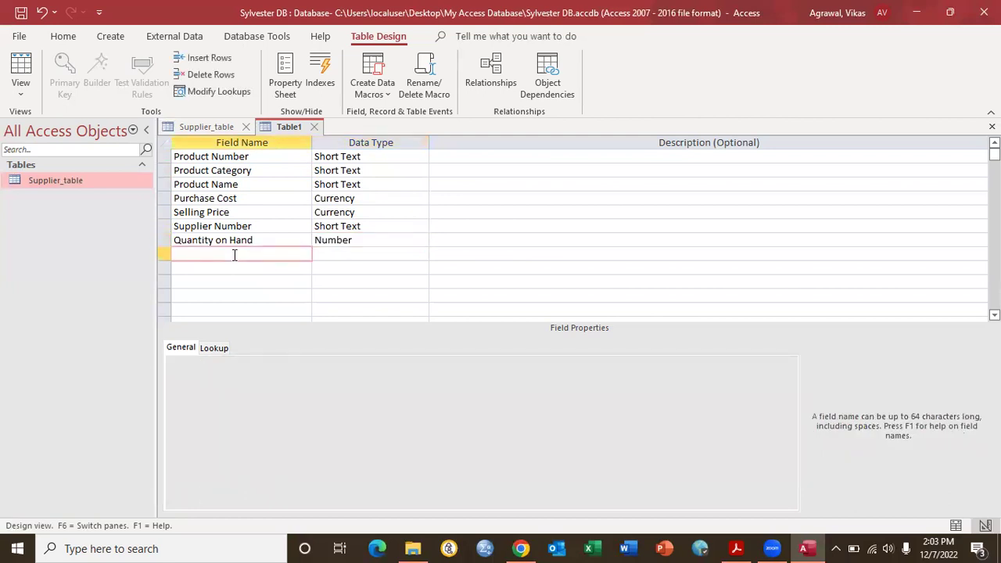
{"action": "type", "text": "Reorder Level"}
{"action": "key", "text": "Tab"}
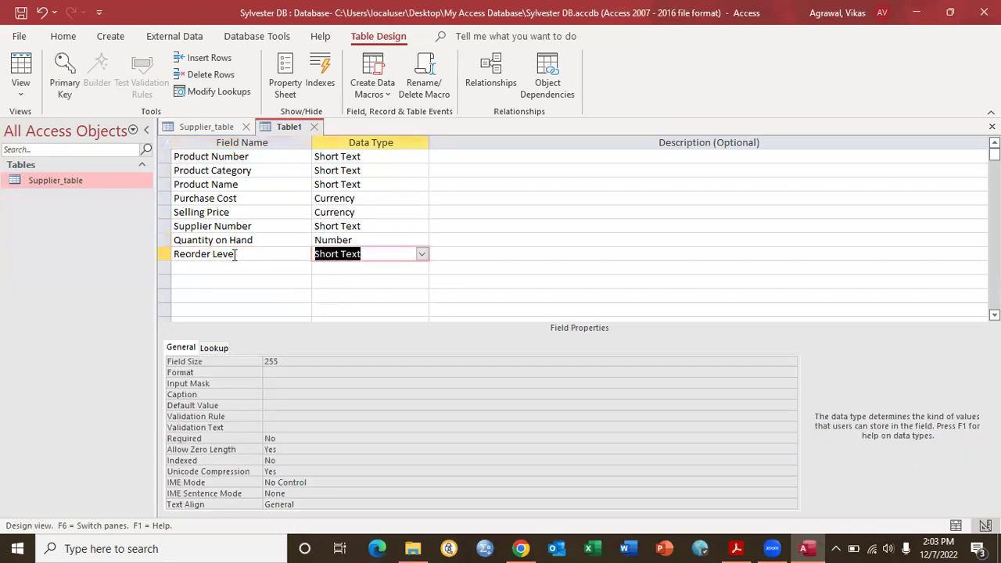
{"action": "left_click", "coordinate": [421, 254]}
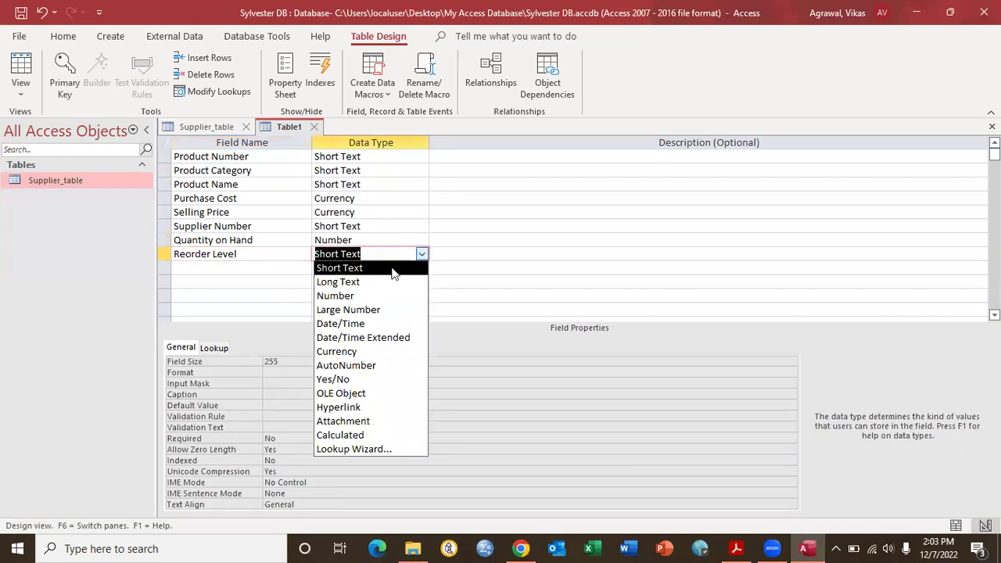
{"action": "left_click", "coordinate": [370, 298]}
{"action": "left_click", "coordinate": [316, 361]}
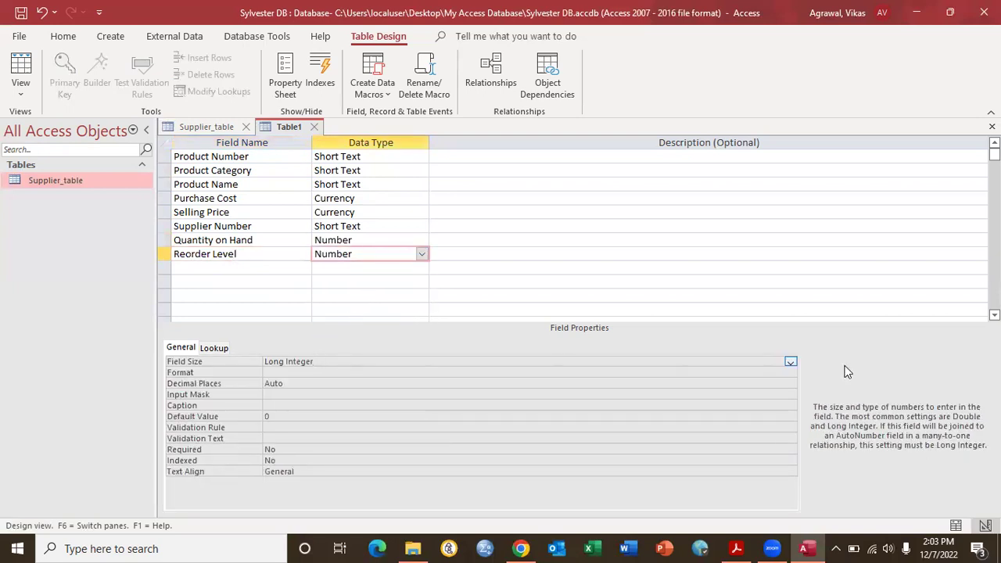
{"action": "left_click", "coordinate": [790, 362]}
{"action": "left_click", "coordinate": [335, 383]}
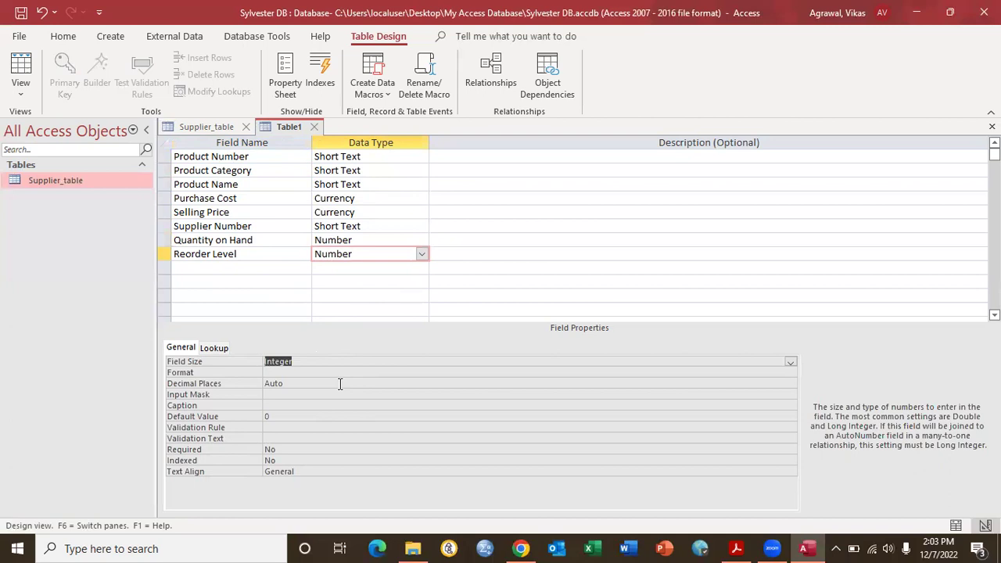
Make Product Number the primary key and save the new table as Product_table.
{"action": "left_click", "coordinate": [209, 156]}
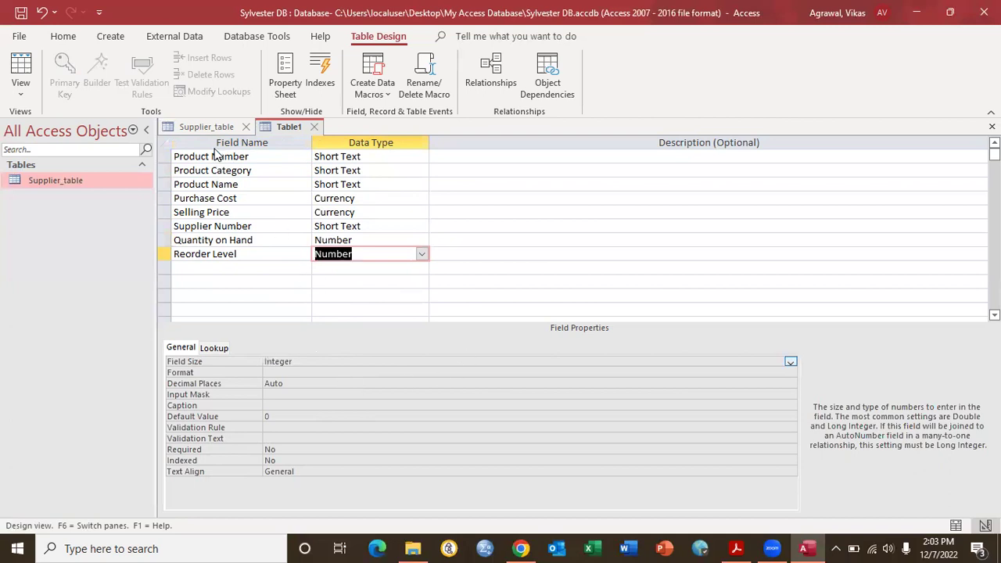
{"action": "left_click", "coordinate": [69, 78]}
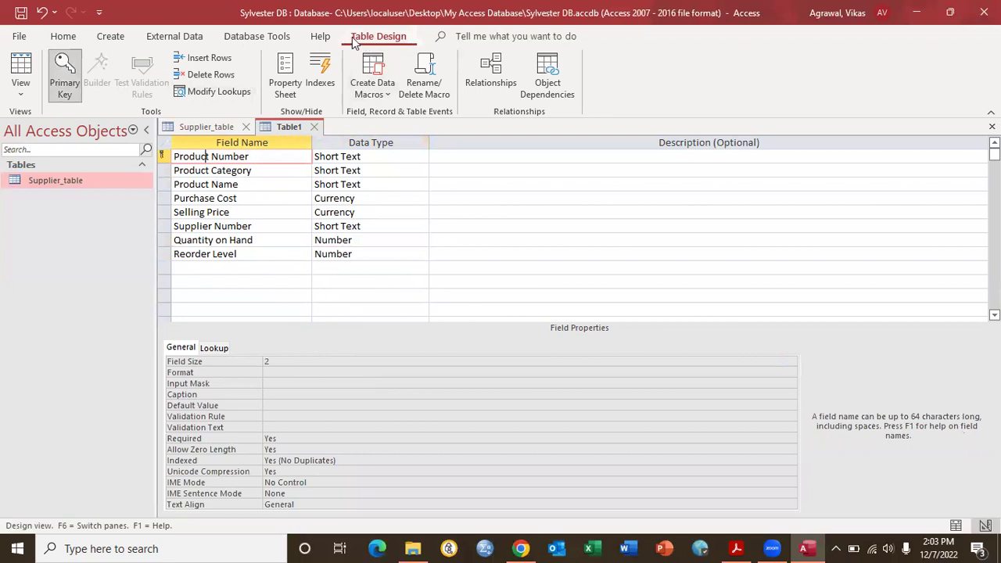
{"action": "left_click", "coordinate": [21, 12]}
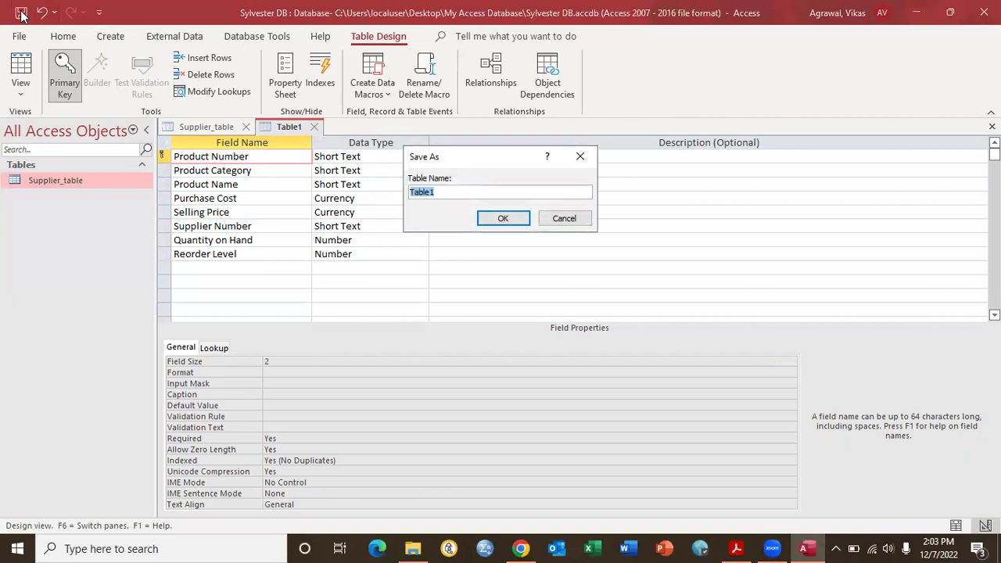
{"action": "type", "text": "Product_t"}
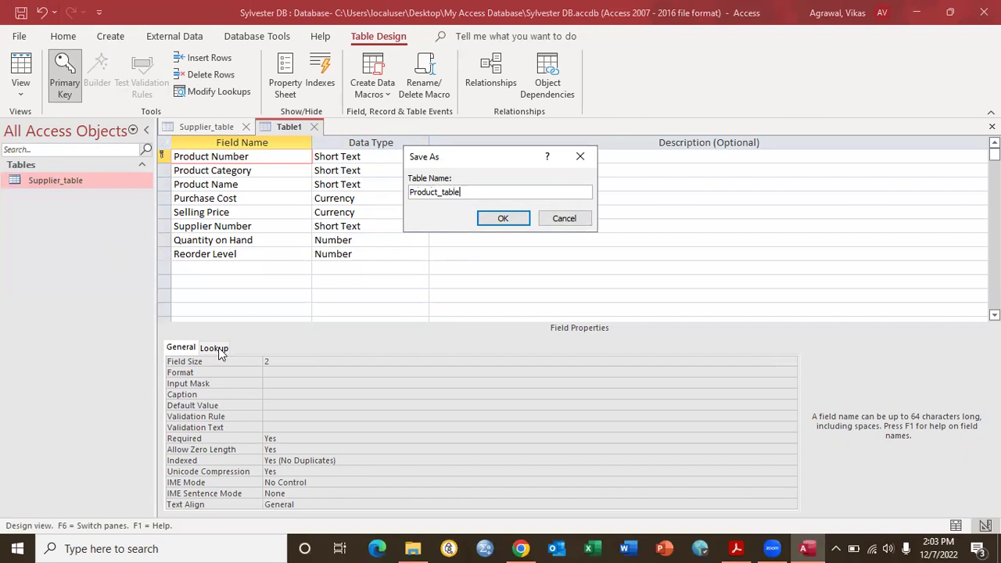
{"action": "left_click", "coordinate": [505, 218]}
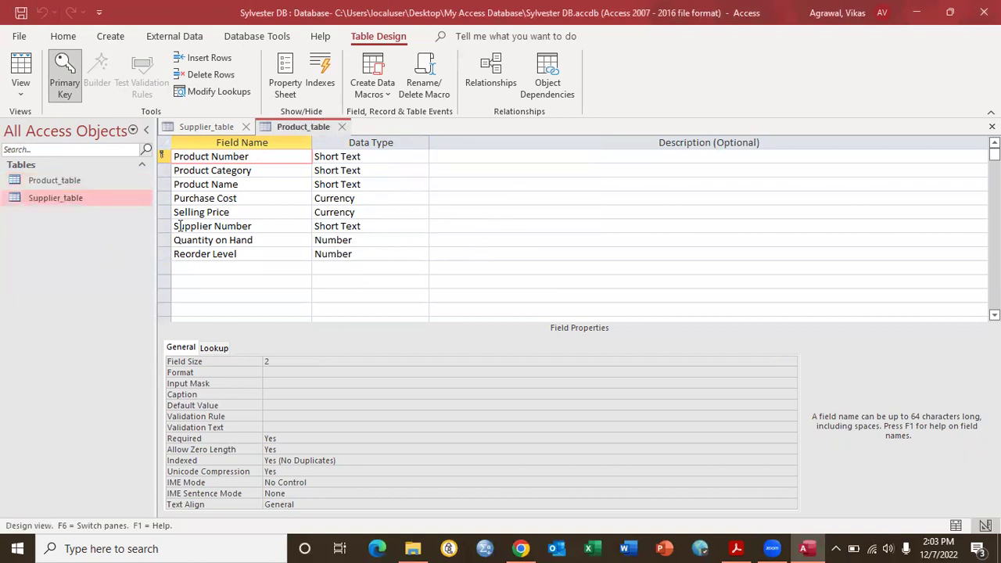
Close Product_table and Supplier_table, saving the layout changes to Supplier_table.
{"action": "left_click", "coordinate": [341, 126]}
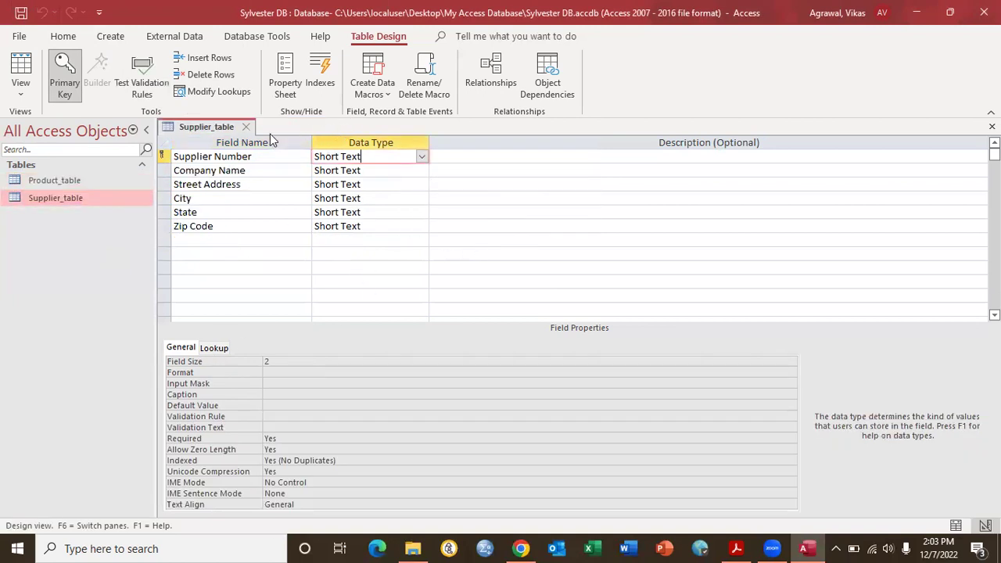
{"action": "left_click", "coordinate": [246, 129]}
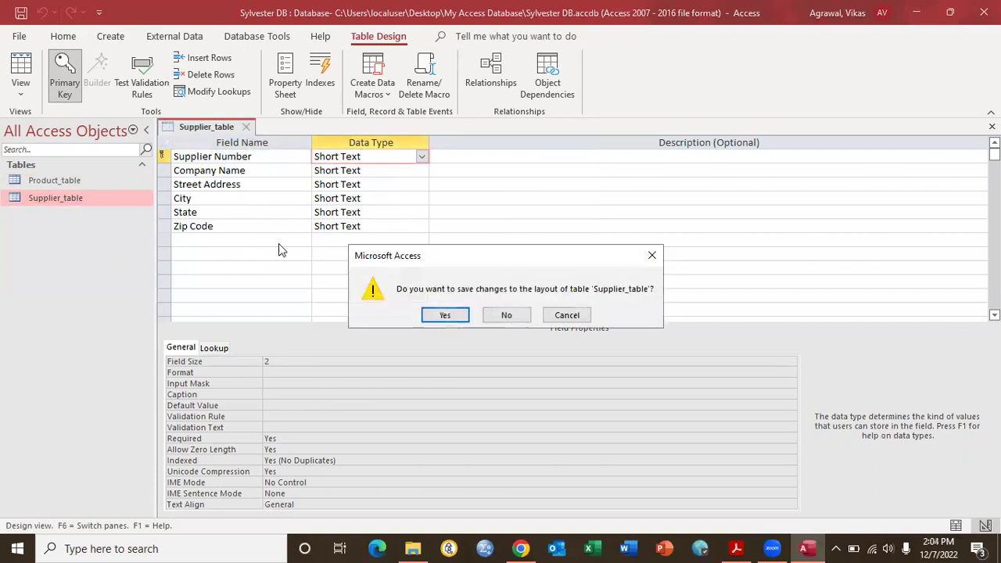
{"action": "left_click", "coordinate": [444, 315]}
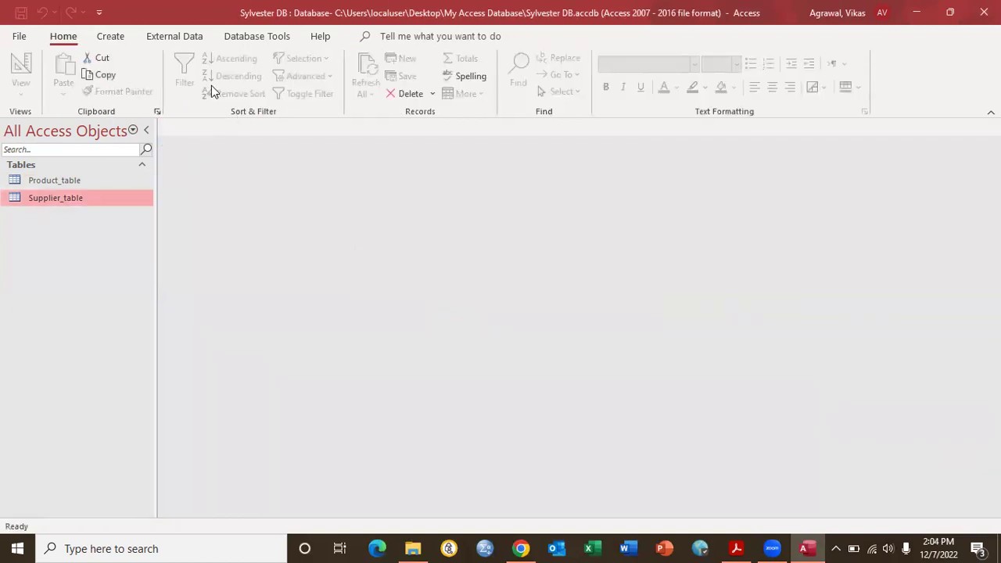
Check the records and columns of Product_table and Supplier_table in Datasheet view, closing each table after viewing it.
{"action": "left_click", "coordinate": [243, 38]}
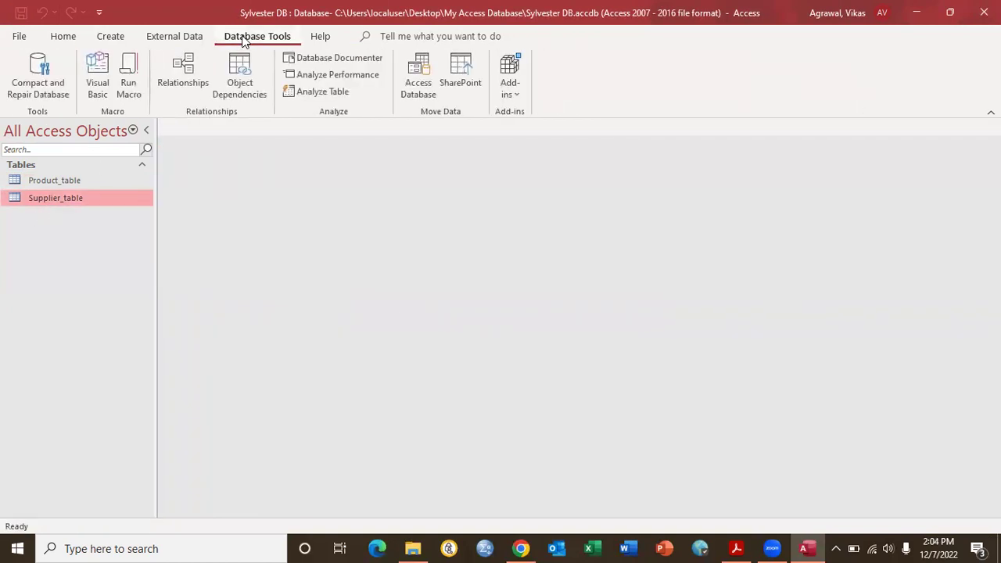
{"action": "double_click", "coordinate": [67, 181]}
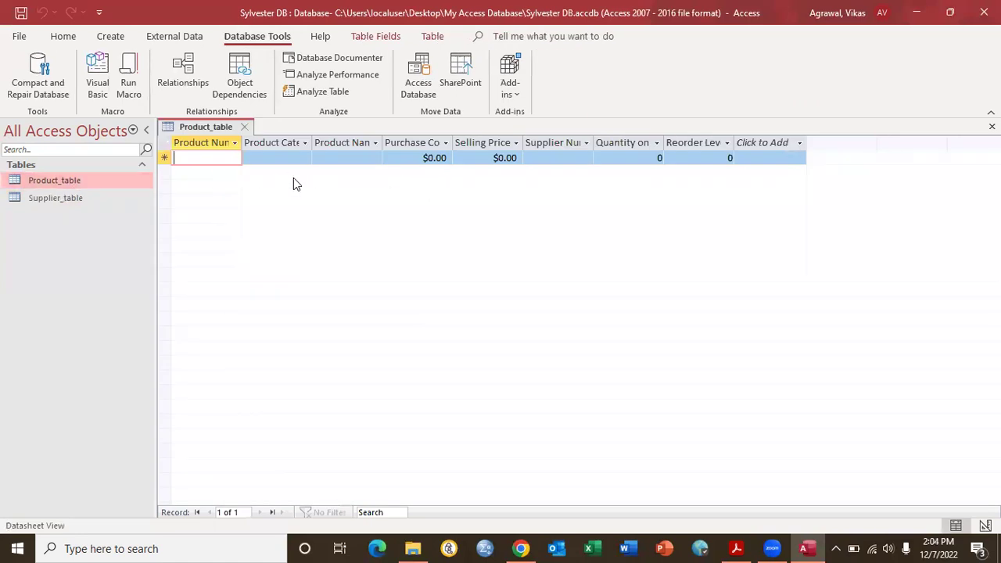
{"action": "left_click", "coordinate": [243, 127]}
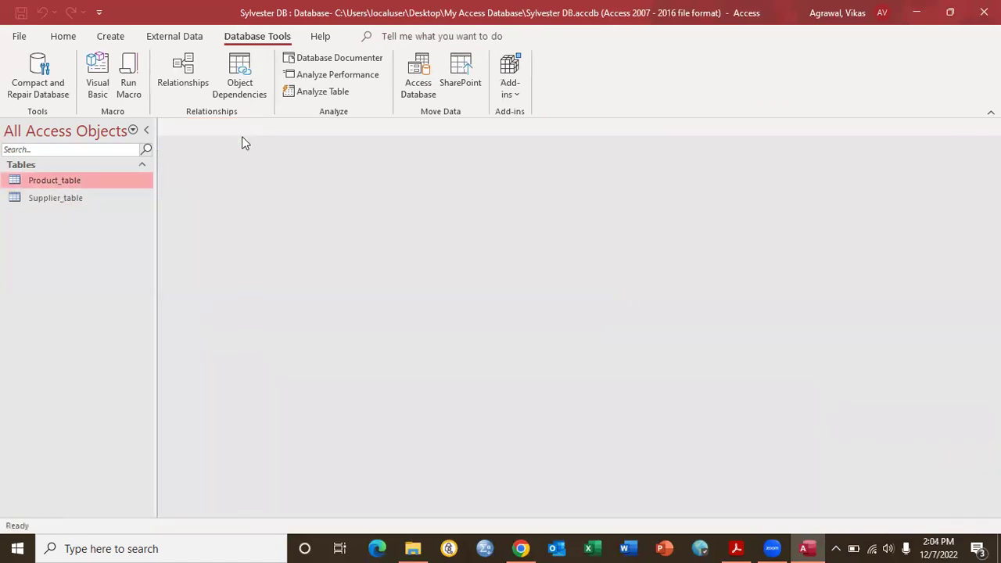
{"action": "double_click", "coordinate": [76, 198]}
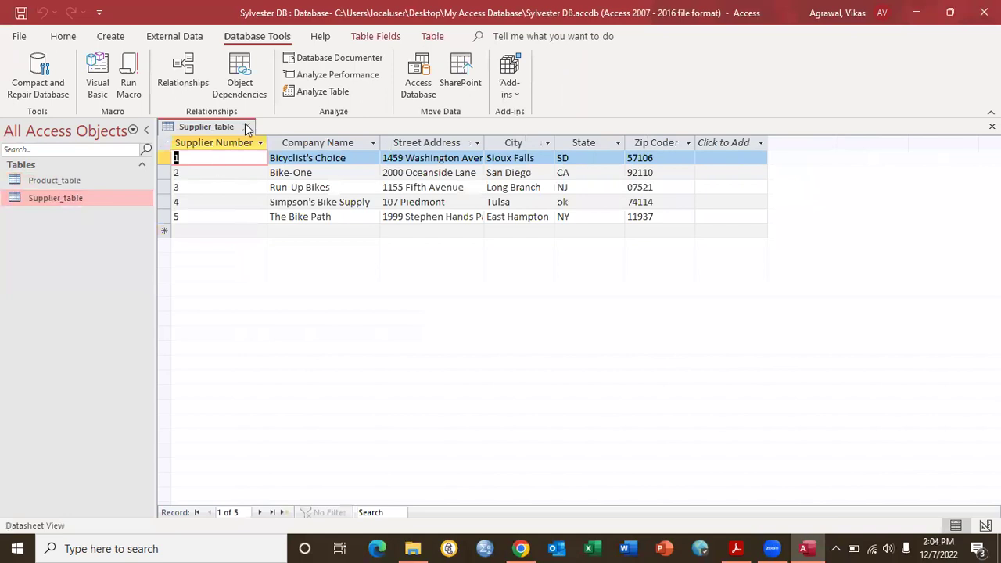
{"action": "left_click", "coordinate": [244, 127]}
{"action": "double_click", "coordinate": [69, 179]}
{"action": "left_click", "coordinate": [244, 127]}
Set up an Excel import that appends the records of Product_Table.xlsx from the My Access Database folder to Product_table.
{"action": "left_click", "coordinate": [173, 41]}
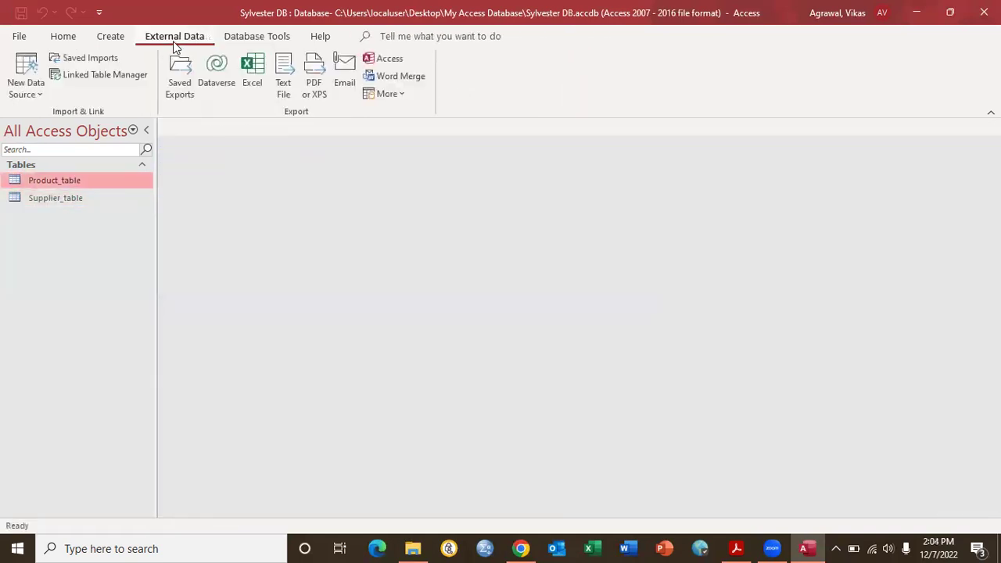
{"action": "left_click", "coordinate": [23, 83]}
{"action": "mouse_move", "coordinate": [69, 125]}
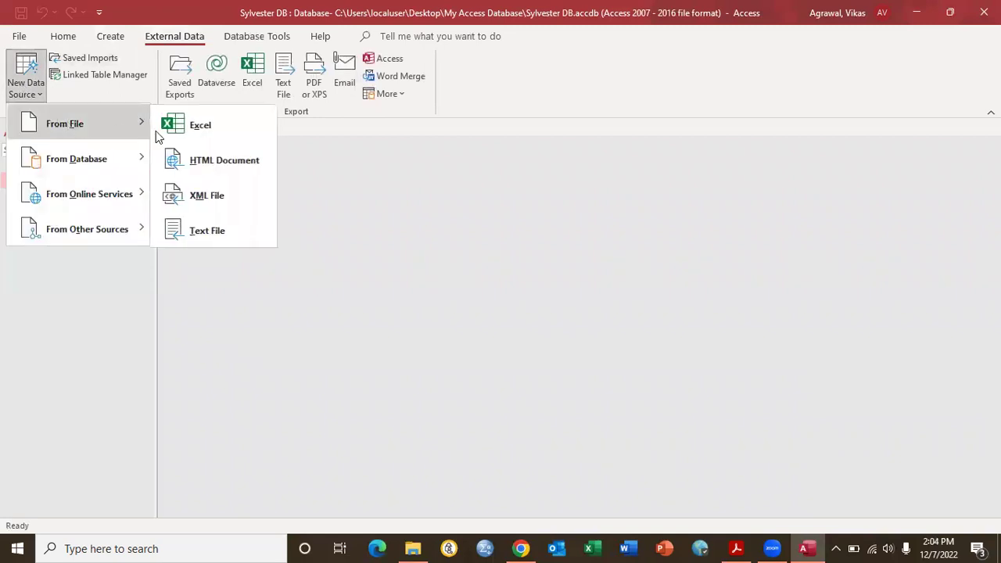
{"action": "left_click", "coordinate": [207, 133]}
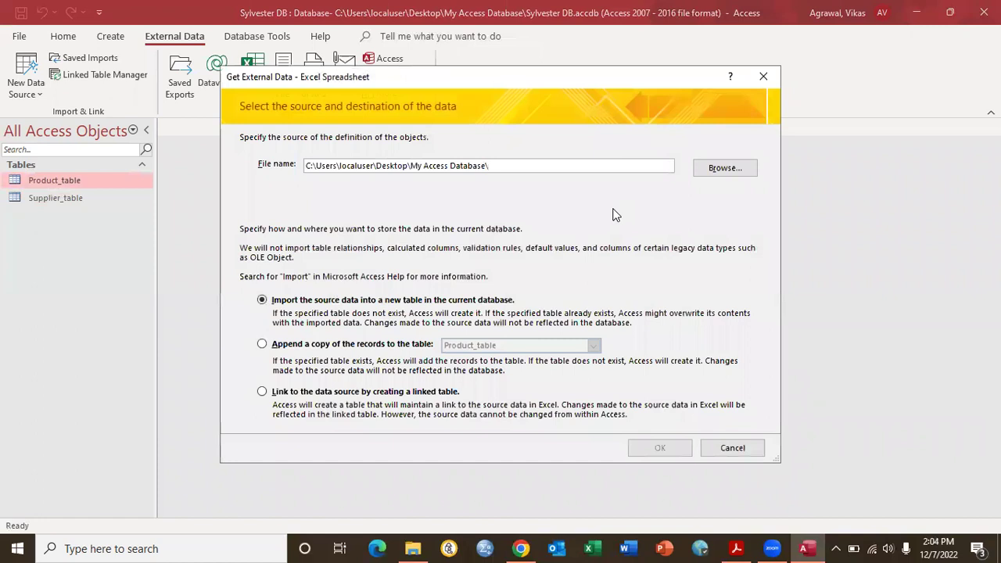
{"action": "left_click", "coordinate": [262, 345]}
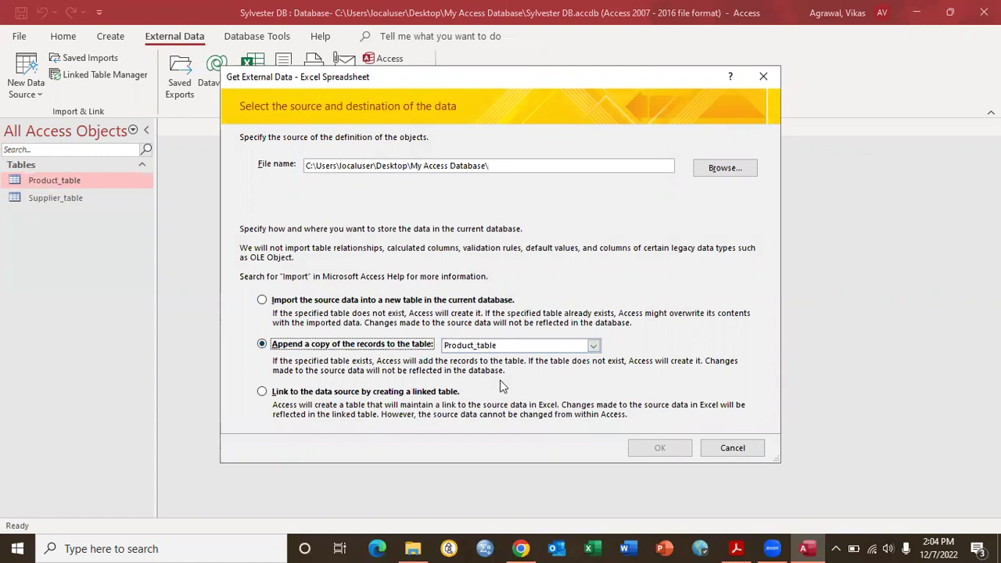
{"action": "left_click", "coordinate": [557, 347]}
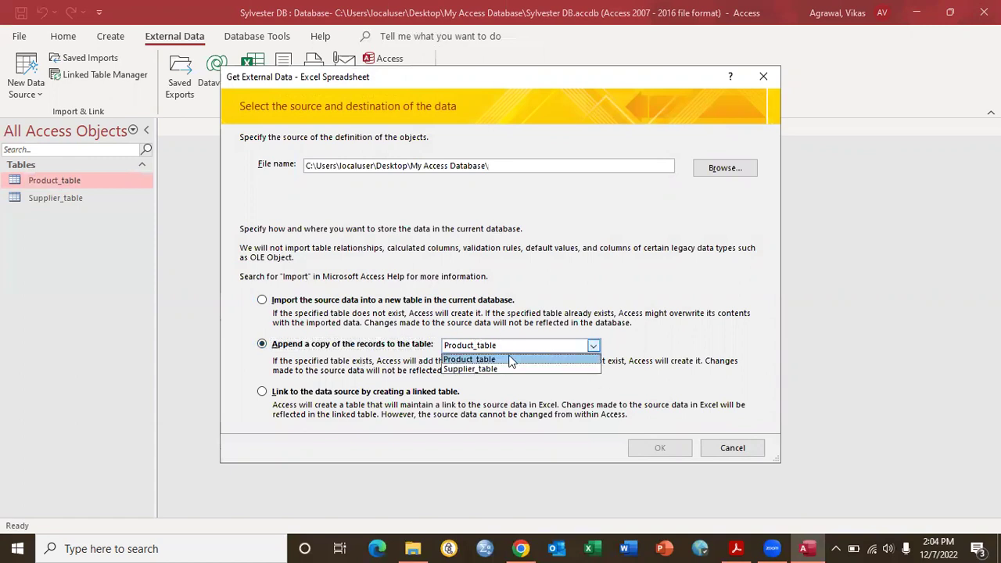
{"action": "left_click", "coordinate": [468, 360]}
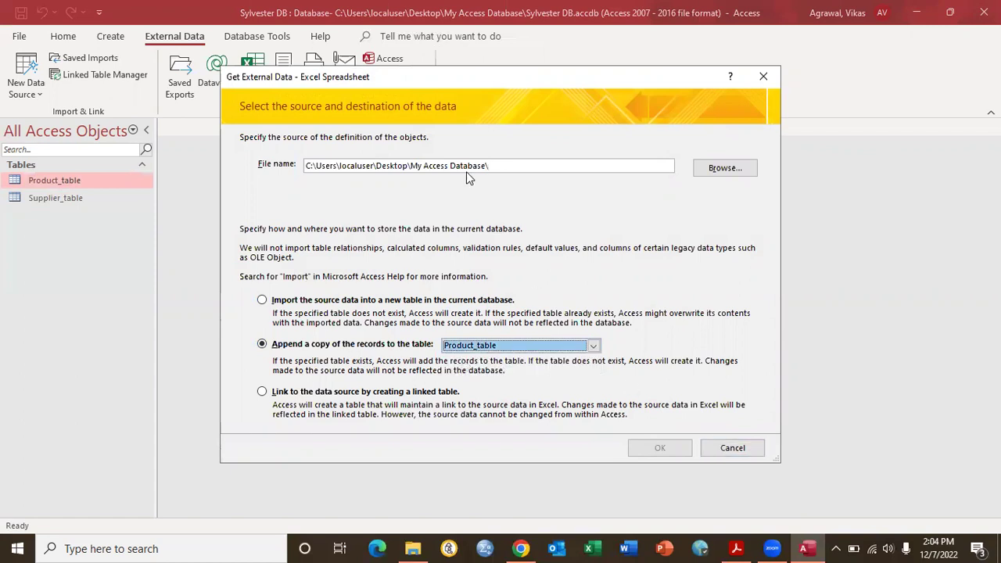
{"action": "left_click", "coordinate": [725, 168]}
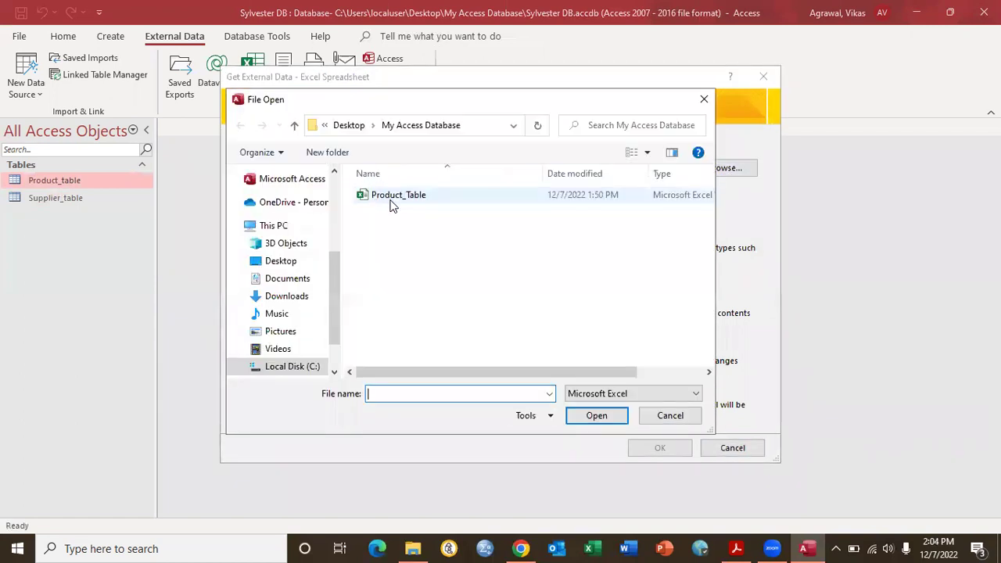
{"action": "double_click", "coordinate": [391, 200]}
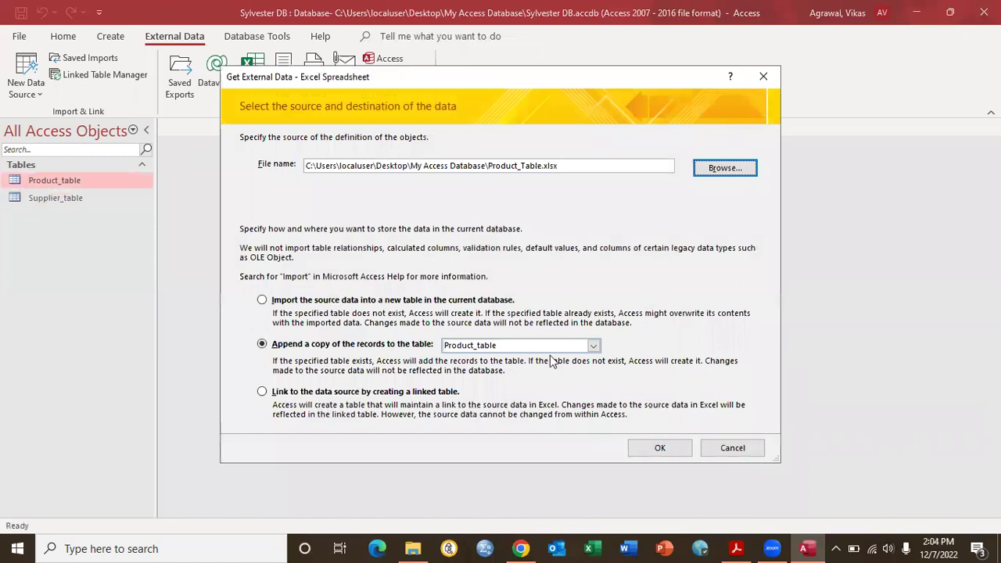
Try to import the Product_Table worksheet into Product_table with its first row as column headings, and close the wizard.
{"action": "left_click", "coordinate": [663, 449]}
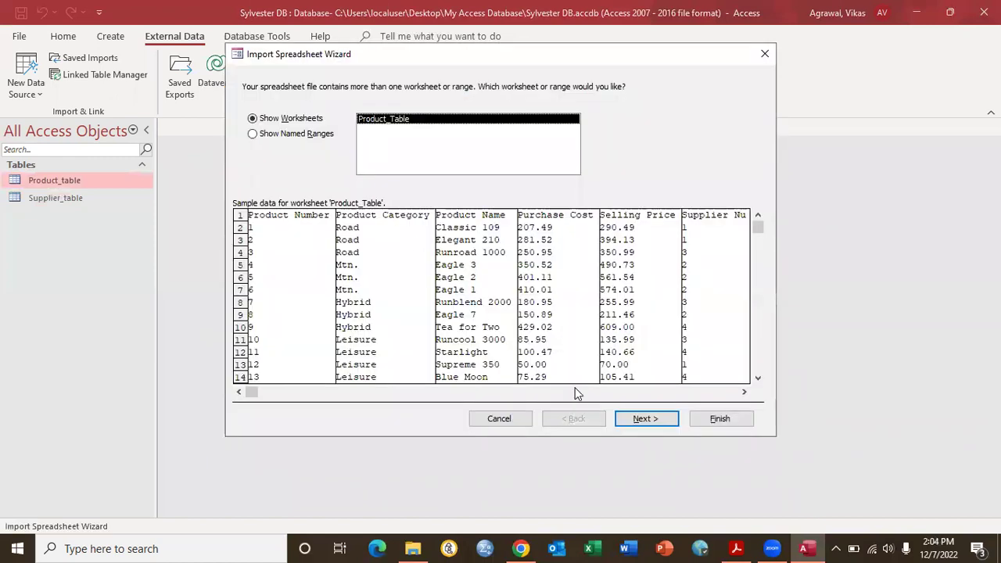
{"action": "left_click", "coordinate": [627, 419]}
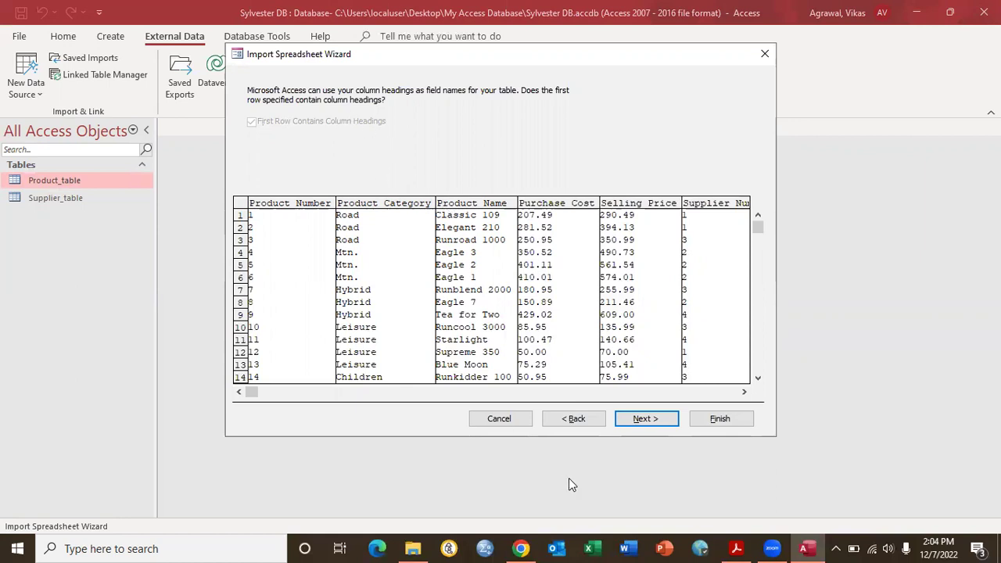
{"action": "left_click", "coordinate": [640, 420]}
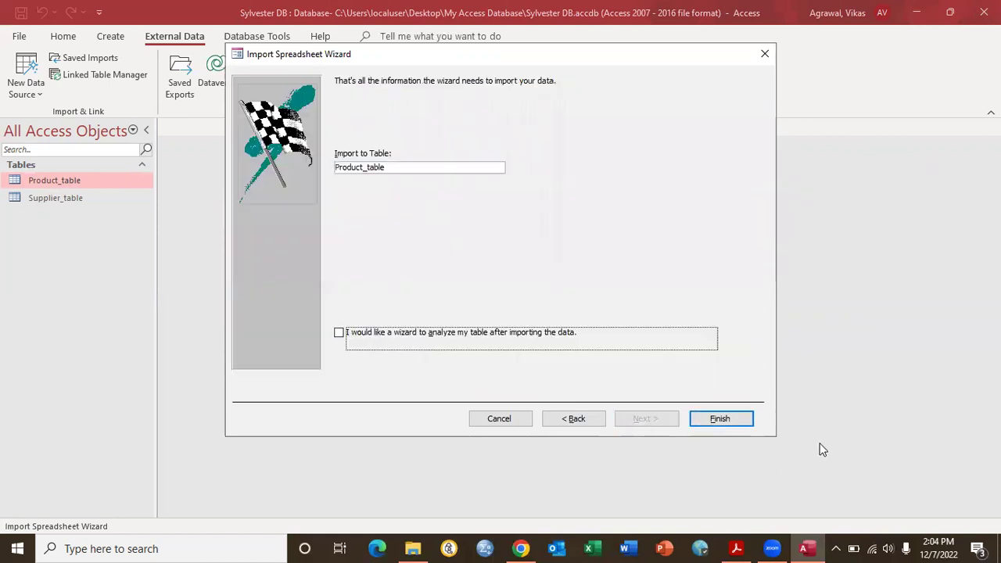
{"action": "left_click", "coordinate": [720, 419]}
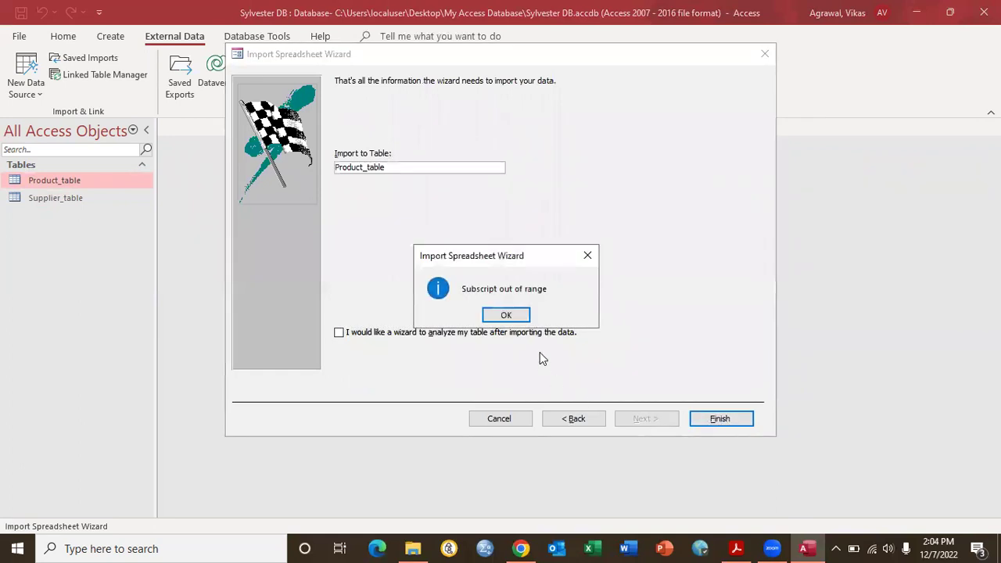
{"action": "left_click", "coordinate": [499, 317]}
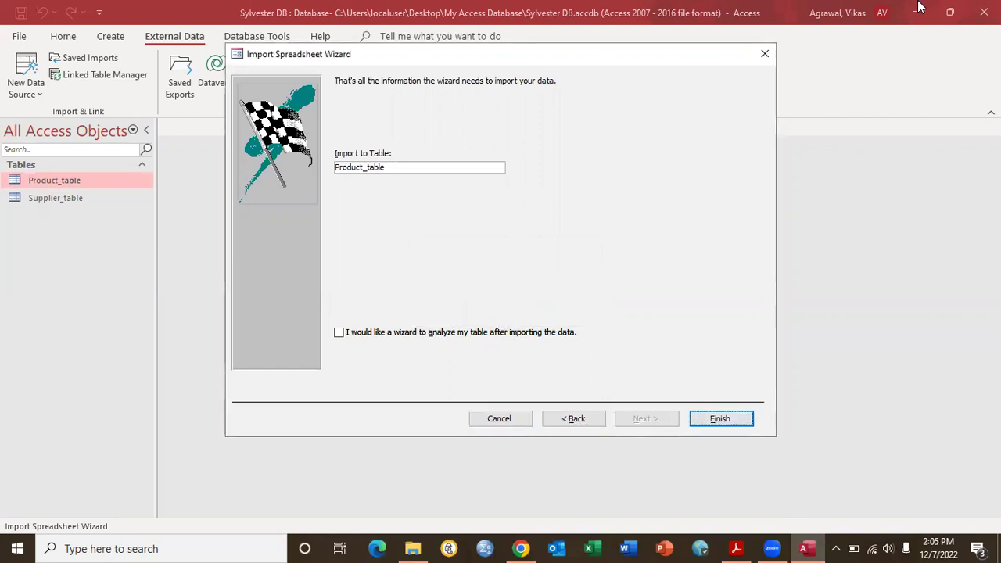
{"action": "left_click", "coordinate": [764, 54]}
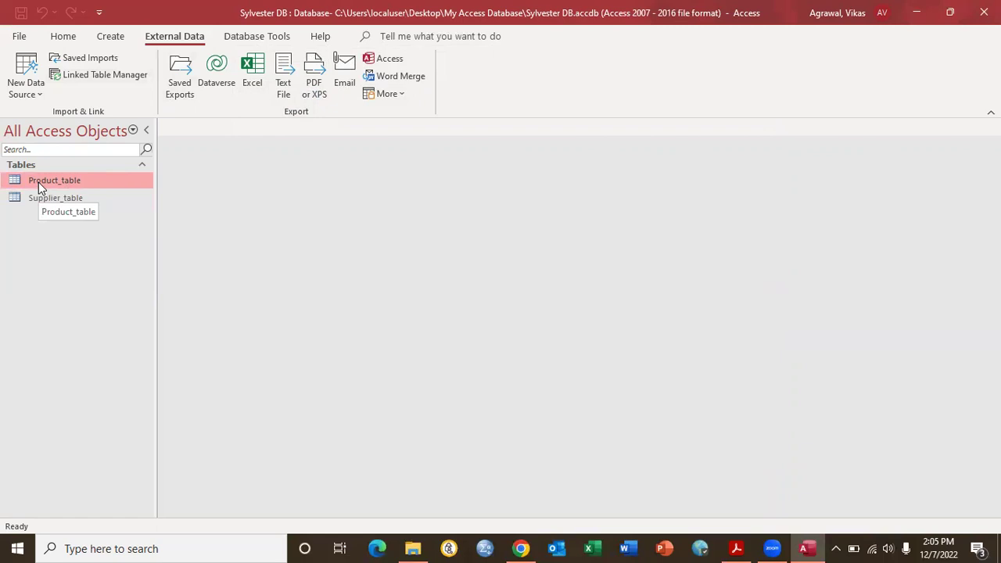
Open Product_table in Design view, review the first fields' data types, and set the Product Name field size to 50.
{"action": "double_click", "coordinate": [38, 182]}
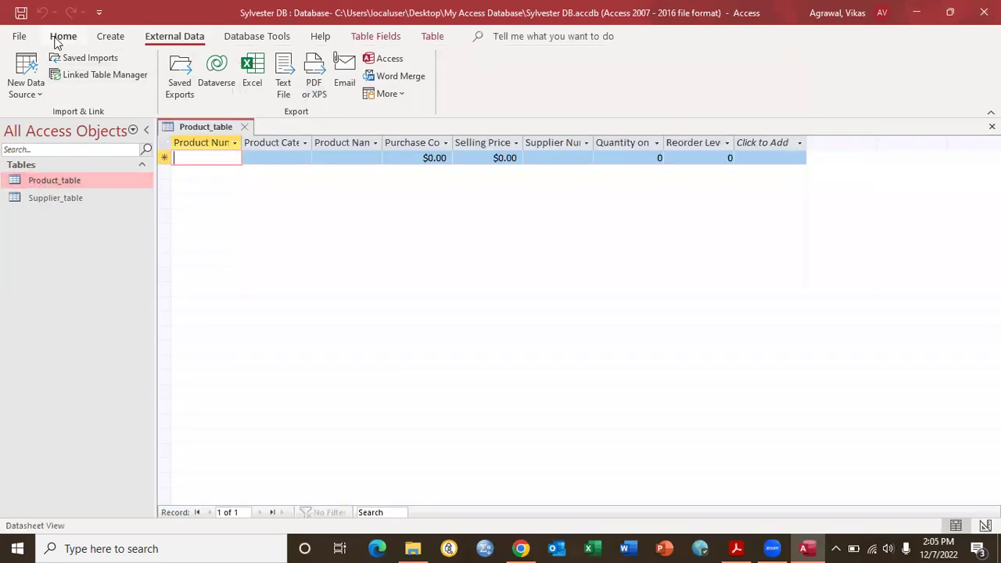
{"action": "left_click", "coordinate": [32, 78]}
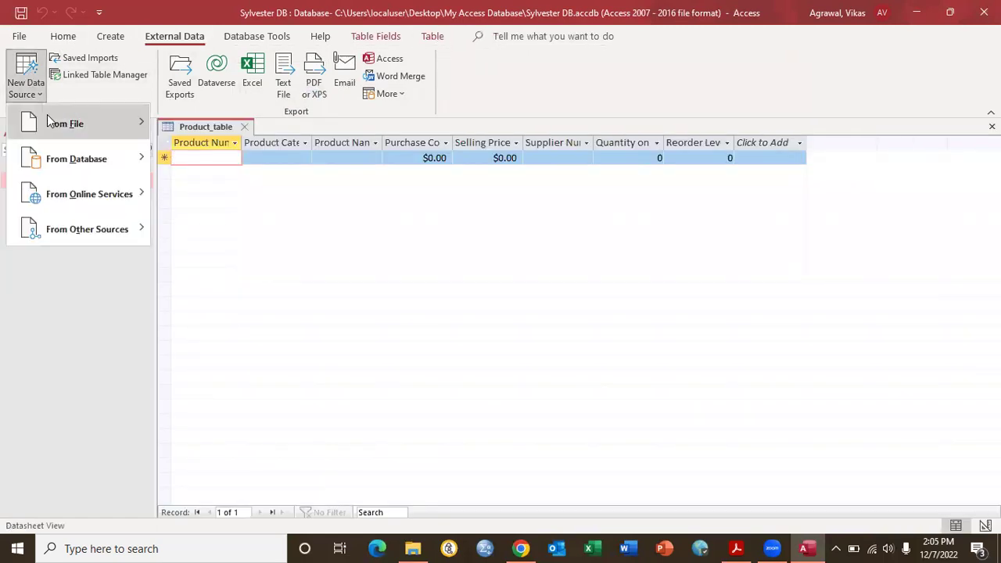
{"action": "left_click", "coordinate": [227, 264]}
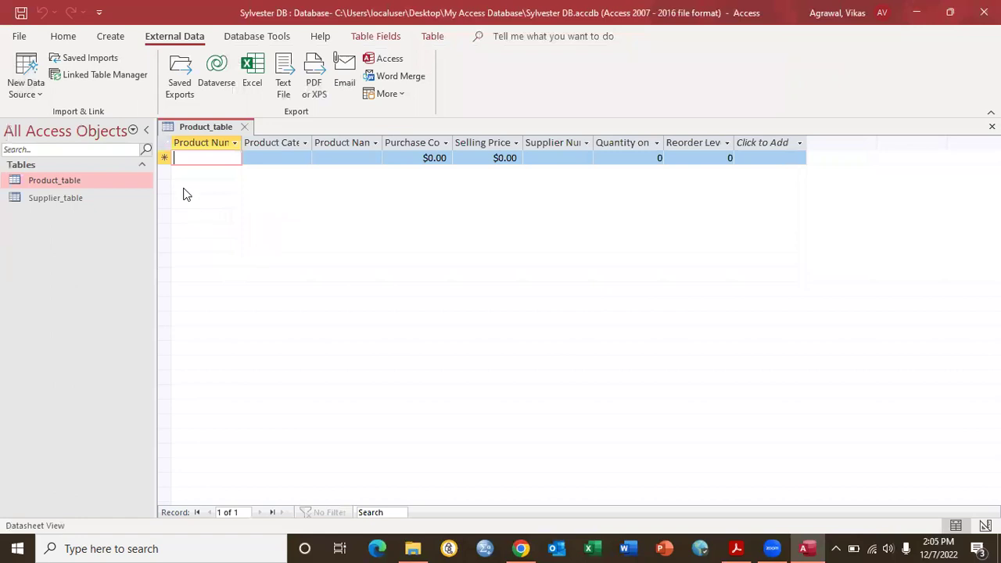
{"action": "left_click", "coordinate": [63, 37]}
{"action": "left_click", "coordinate": [21, 69]}
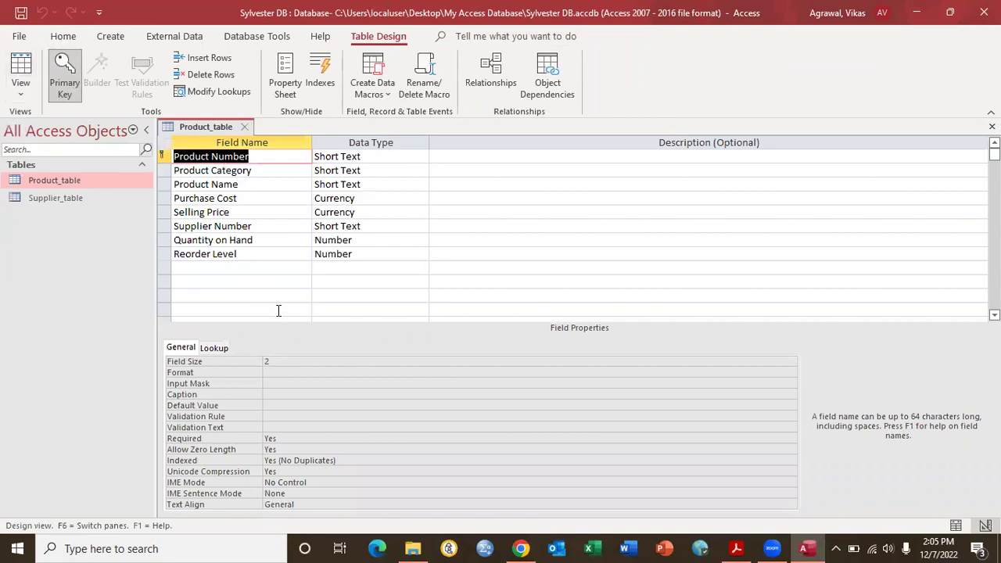
{"action": "left_click", "coordinate": [375, 156]}
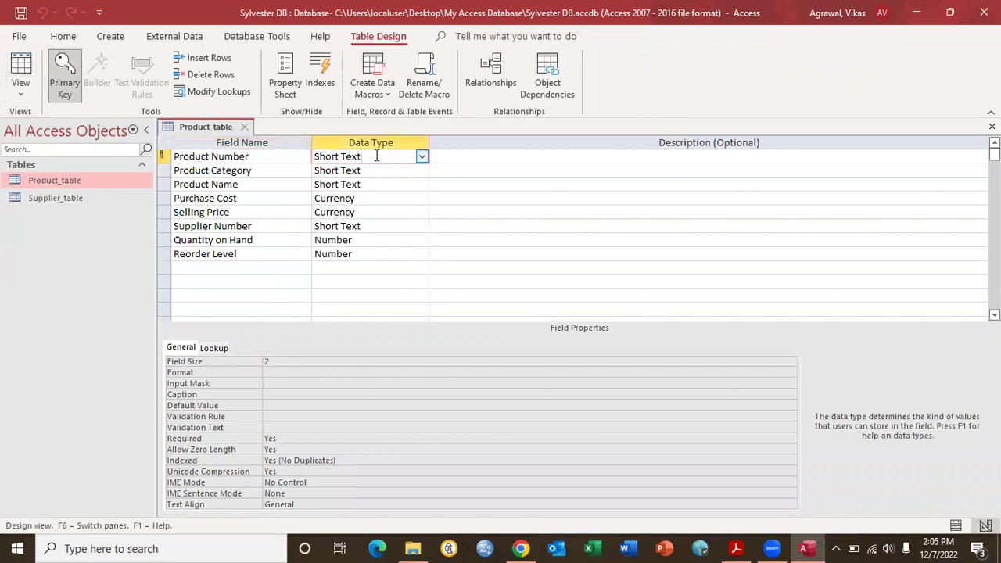
{"action": "left_click", "coordinate": [369, 170]}
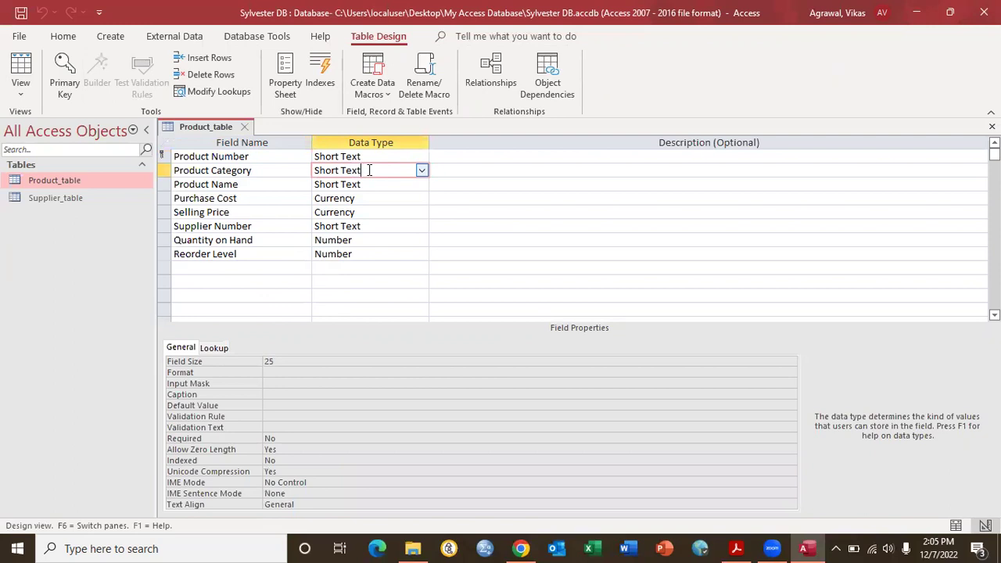
{"action": "left_click", "coordinate": [368, 185]}
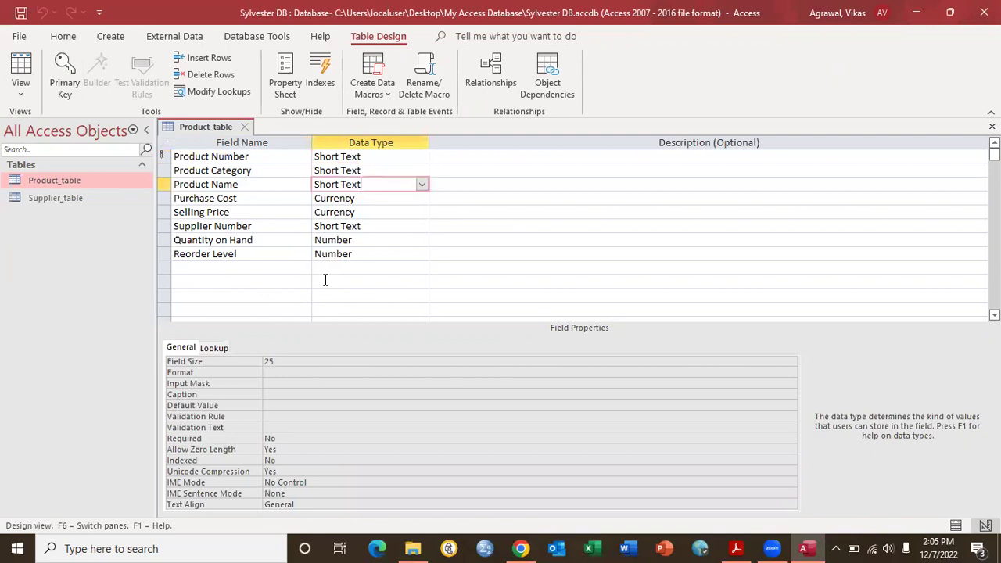
{"action": "left_click", "coordinate": [232, 357]}
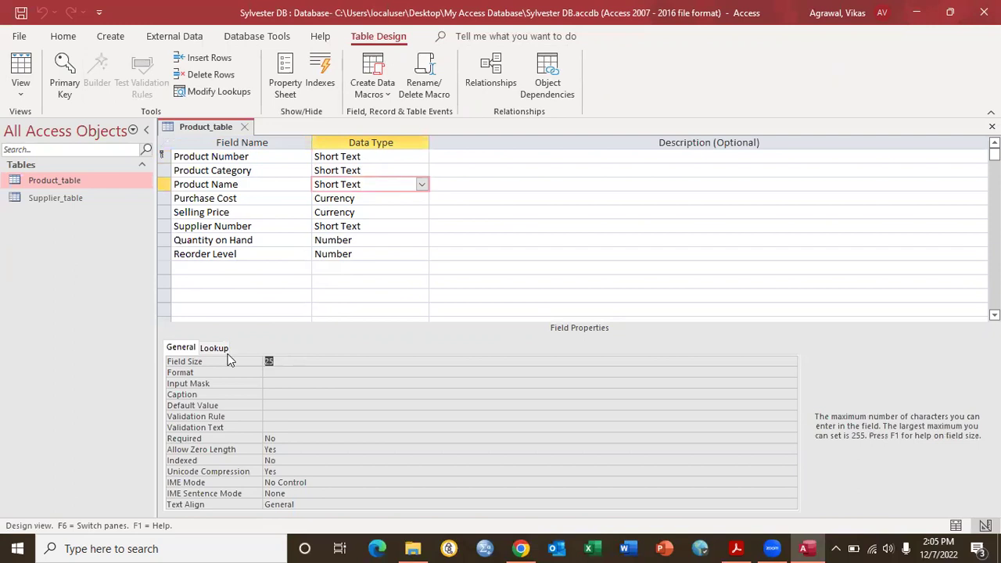
{"action": "type", "text": "5"}
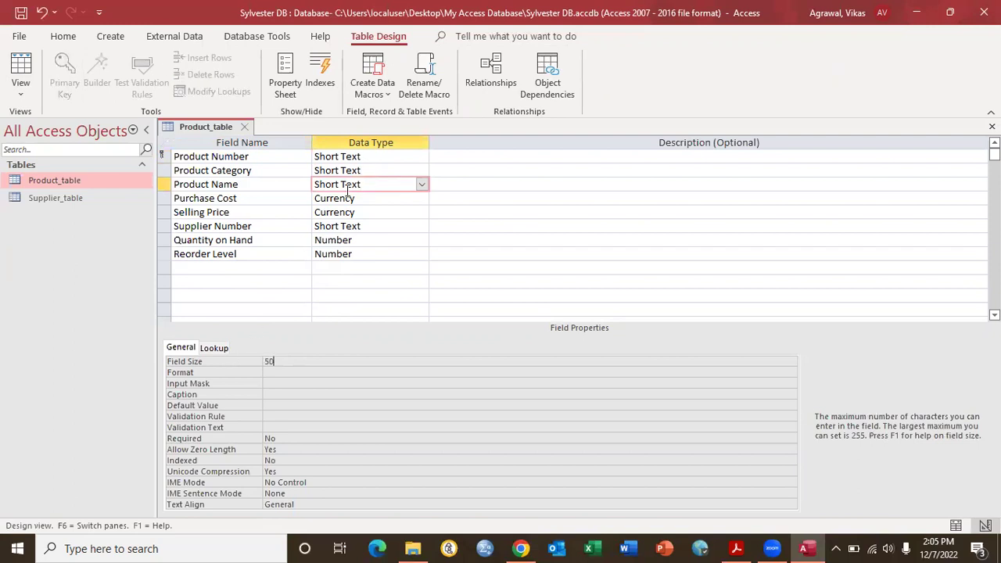
Check the data types and properties of the price, supplier, quantity and reorder fields, then save and close Product_table.
{"action": "left_click", "coordinate": [356, 241]}
{"action": "left_click", "coordinate": [360, 255]}
{"action": "left_click", "coordinate": [362, 226]}
{"action": "left_click", "coordinate": [370, 200]}
{"action": "left_click", "coordinate": [369, 212]}
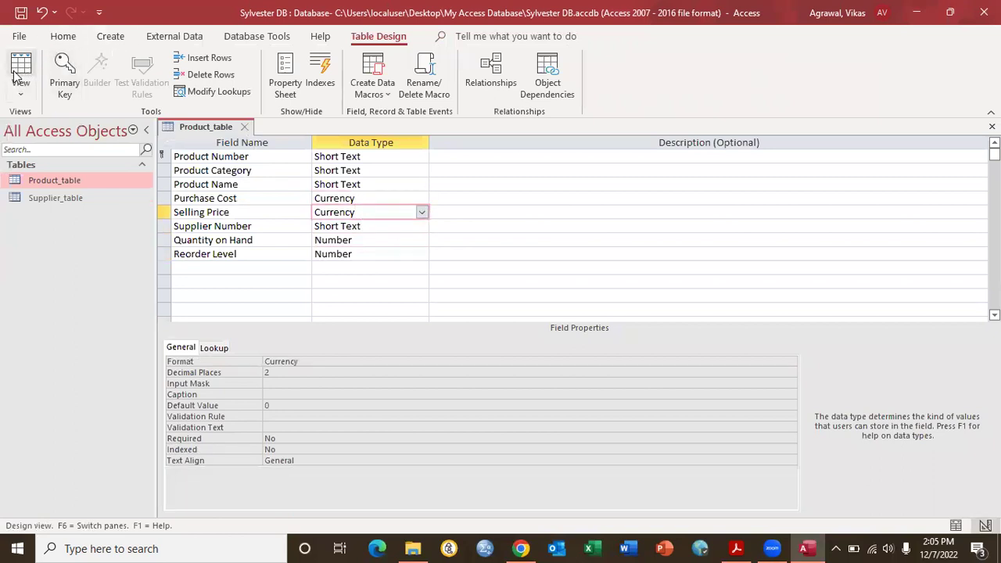
{"action": "left_click", "coordinate": [21, 11]}
{"action": "left_click", "coordinate": [494, 280]}
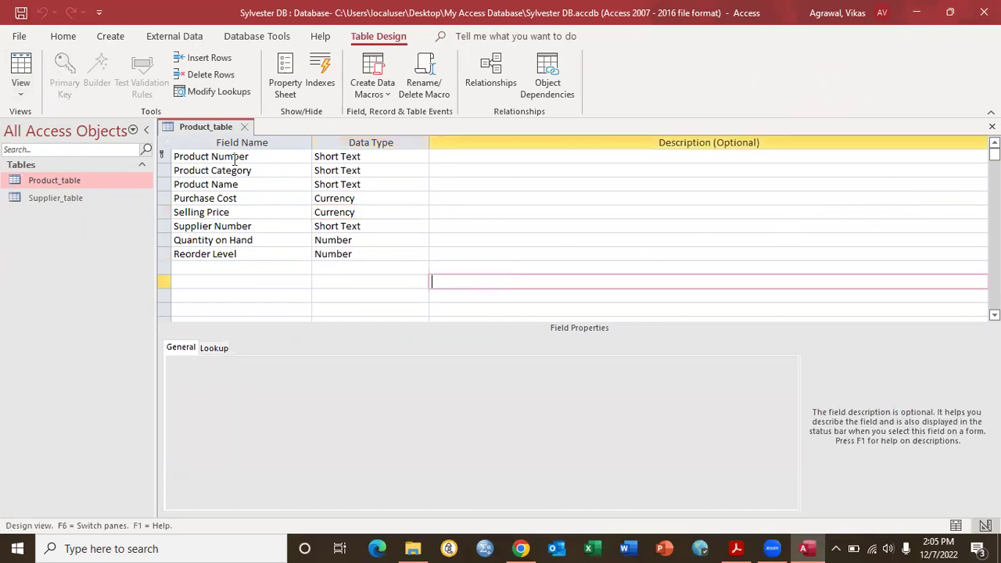
{"action": "left_click", "coordinate": [244, 126]}
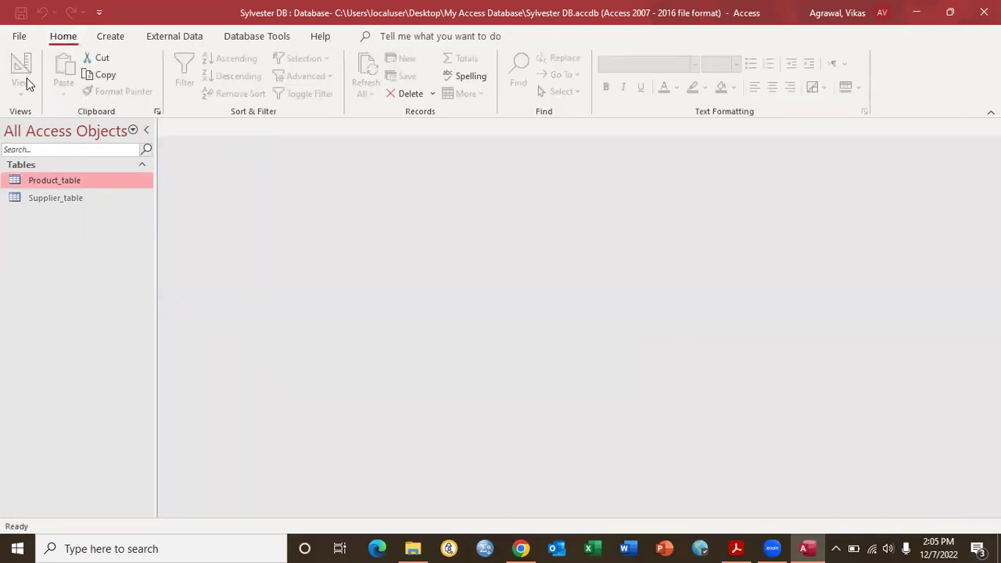
Set up an Excel import of Product_Table.xlsx from the My Access Database folder, appending its records to Product_table.
{"action": "left_click", "coordinate": [152, 37]}
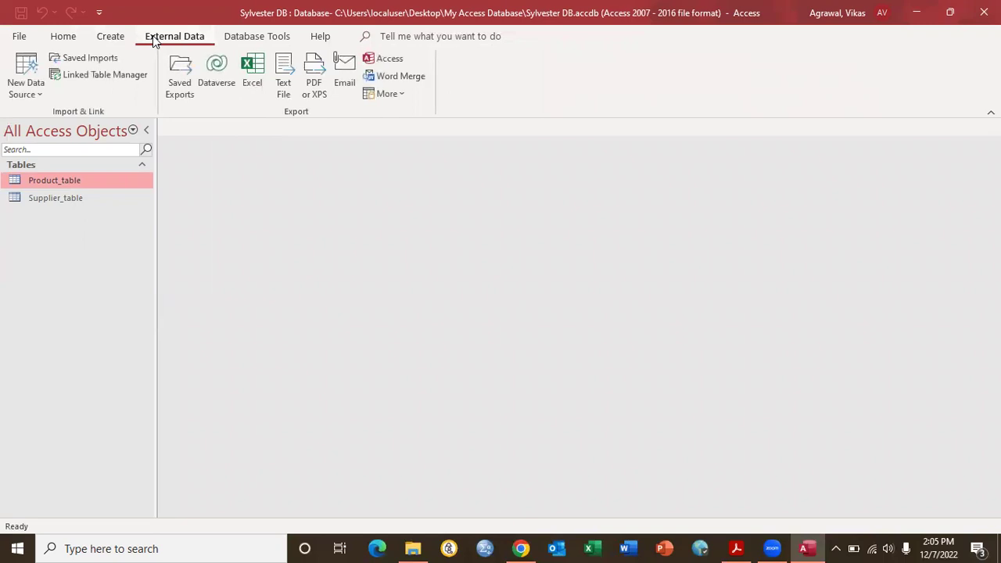
{"action": "left_click", "coordinate": [30, 72]}
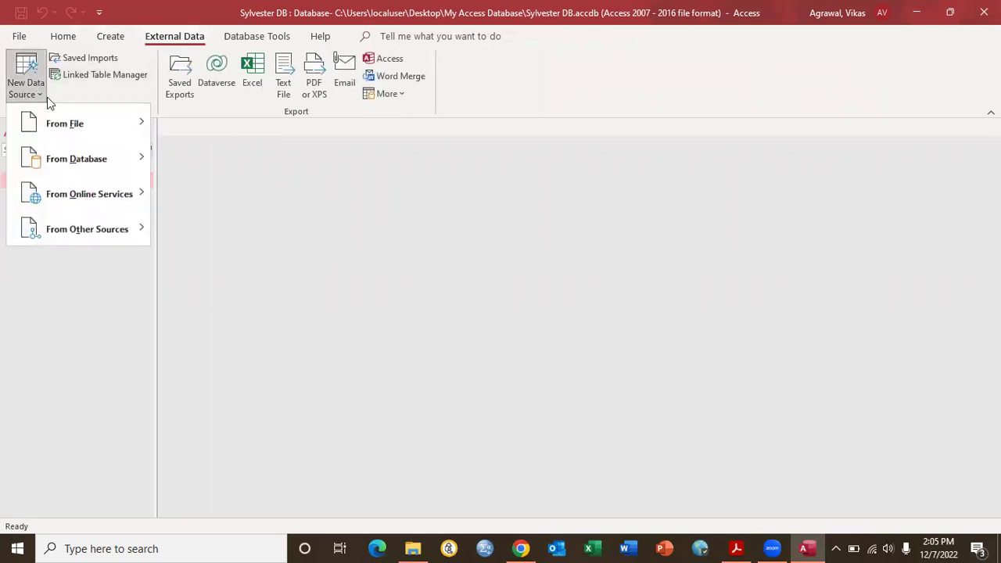
{"action": "mouse_move", "coordinate": [87, 123]}
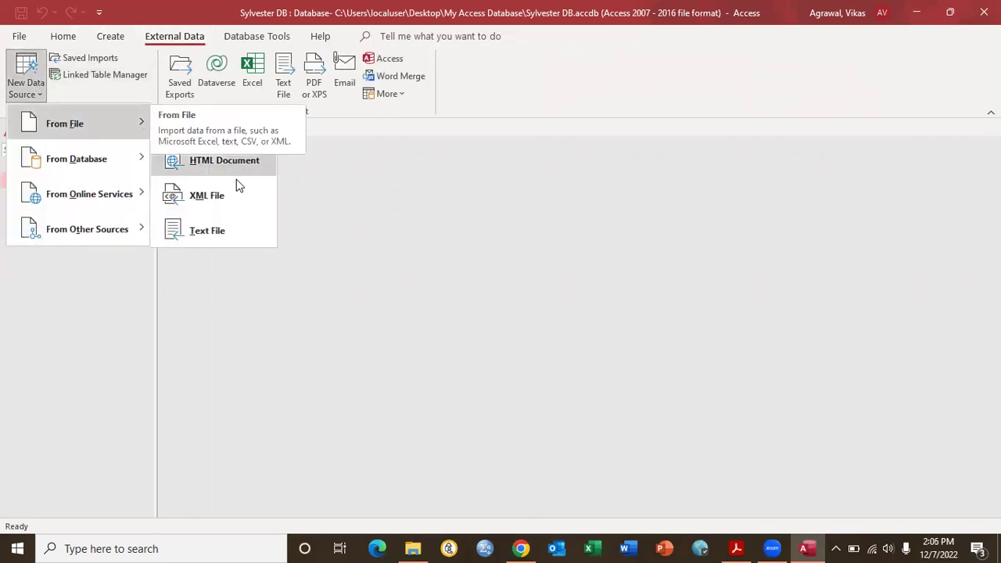
{"action": "left_click", "coordinate": [197, 130]}
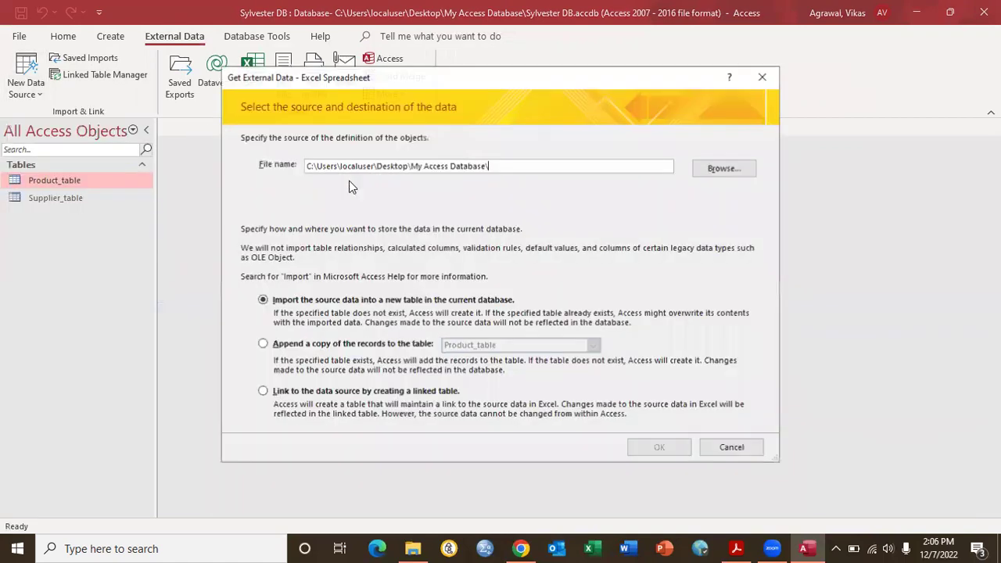
{"action": "left_click", "coordinate": [717, 171]}
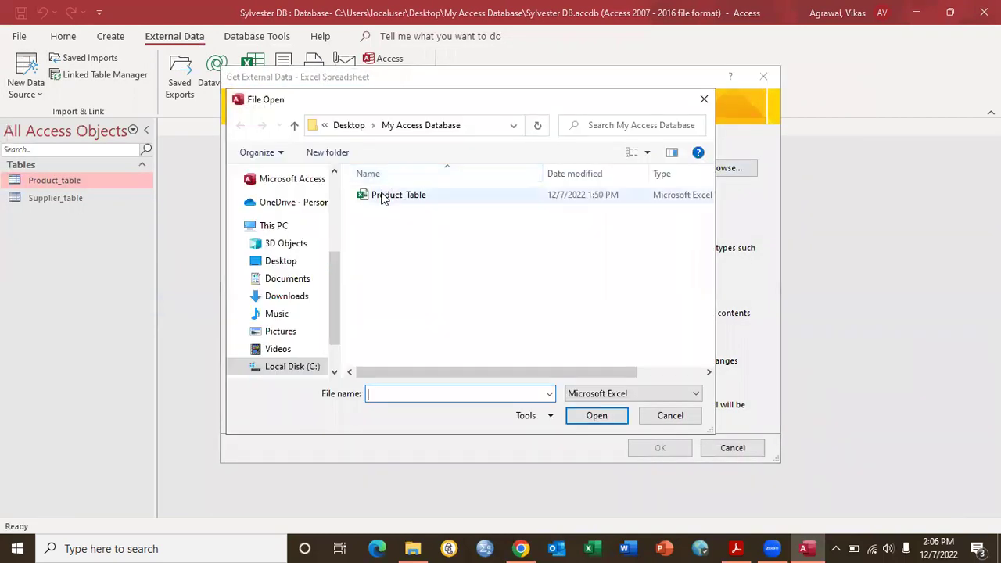
{"action": "double_click", "coordinate": [402, 194]}
{"action": "left_click", "coordinate": [315, 345]}
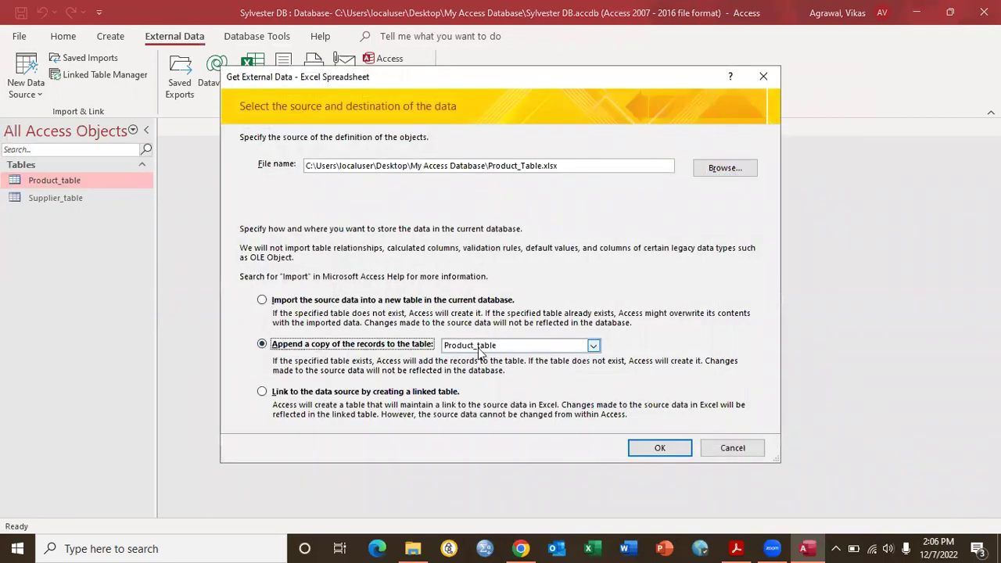
Try to run the append import of the Excel worksheet into Product_table, and close the Import Spreadsheet Wizard.
{"action": "left_click", "coordinate": [662, 453]}
{"action": "left_click", "coordinate": [655, 424]}
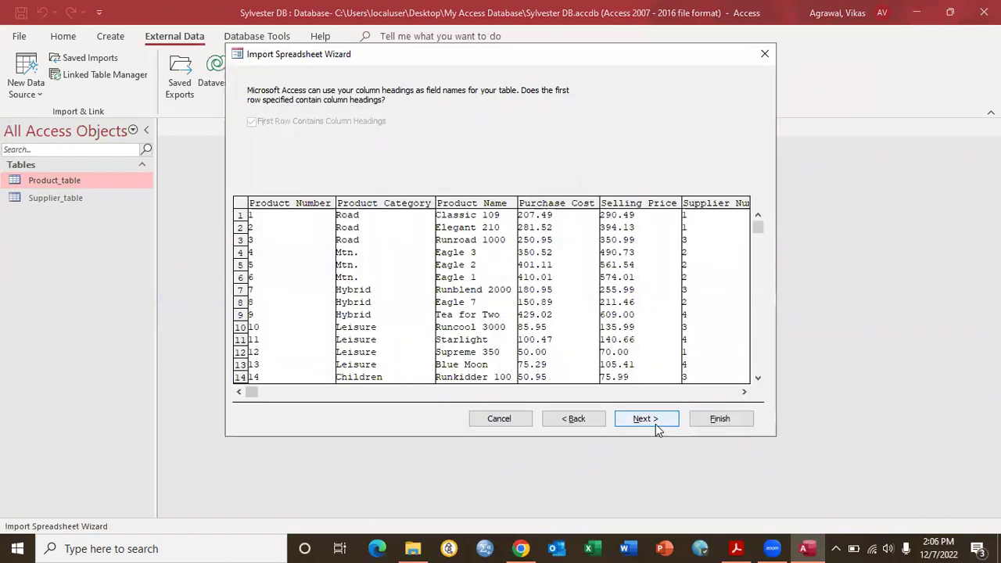
{"action": "left_click", "coordinate": [652, 423]}
{"action": "left_click", "coordinate": [717, 419]}
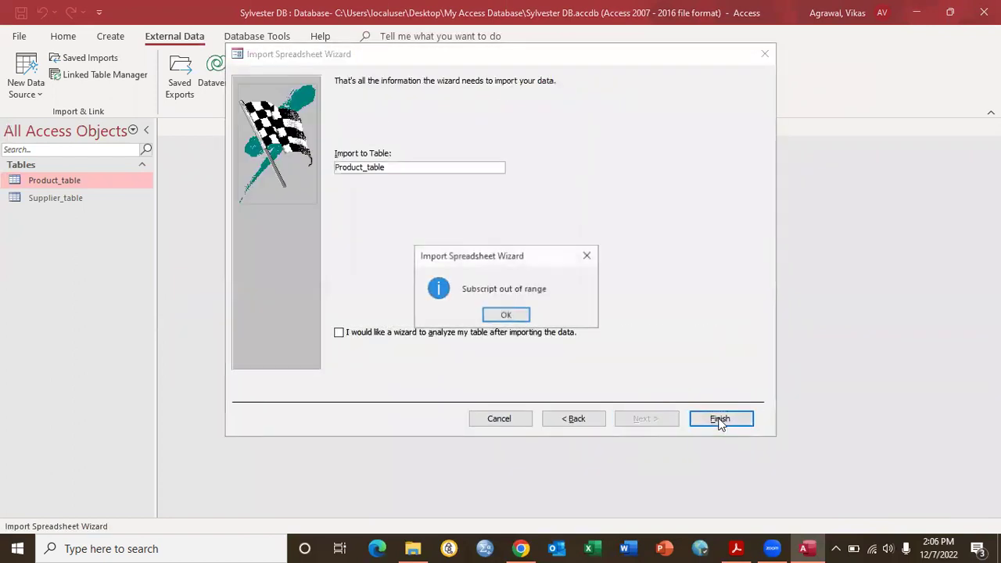
{"action": "left_click", "coordinate": [484, 315]}
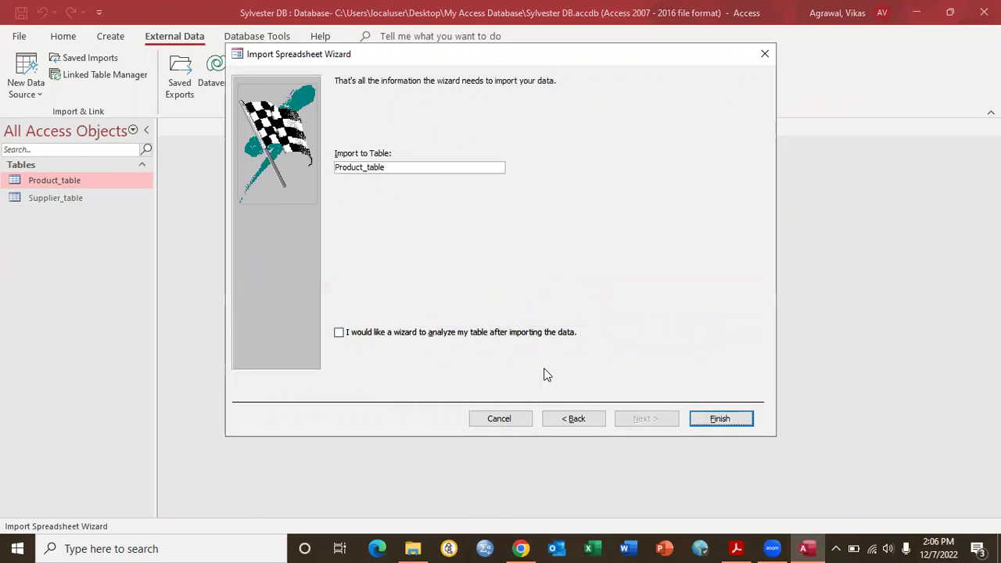
{"action": "left_click", "coordinate": [765, 53]}
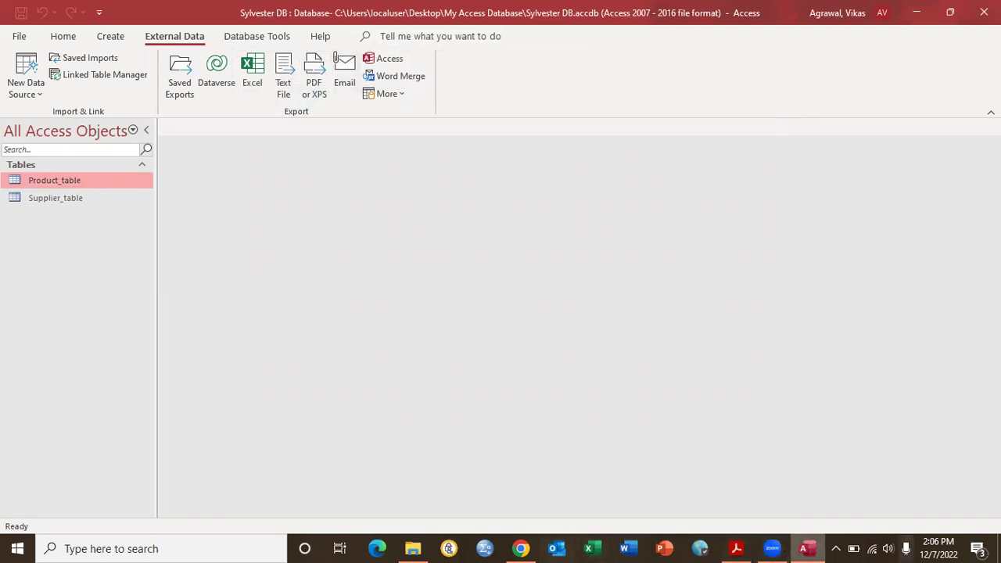
Close the Sylvester DB database, reopen it from the My Access Database folder, and enable its content.
{"action": "left_click", "coordinate": [983, 11]}
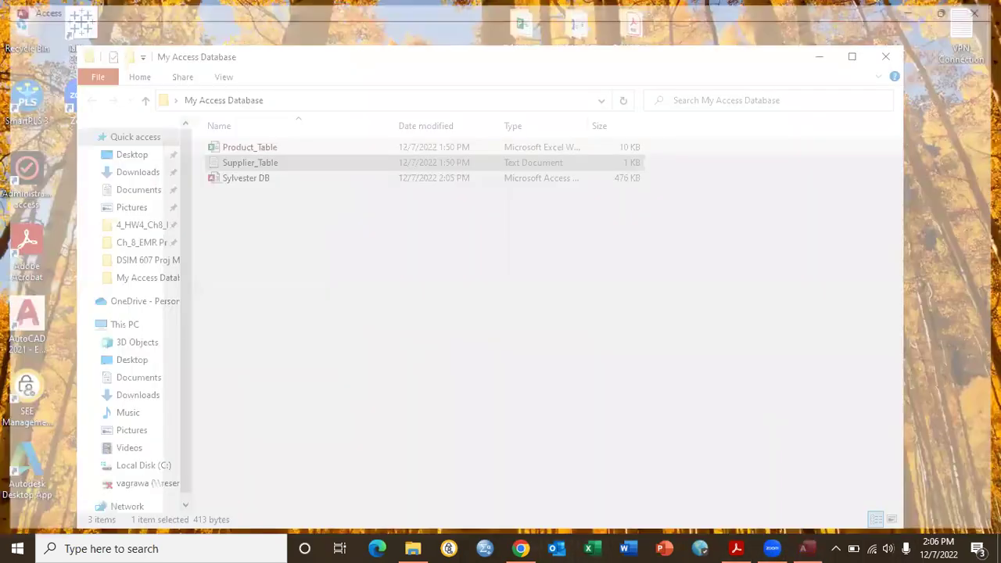
{"action": "double_click", "coordinate": [241, 180]}
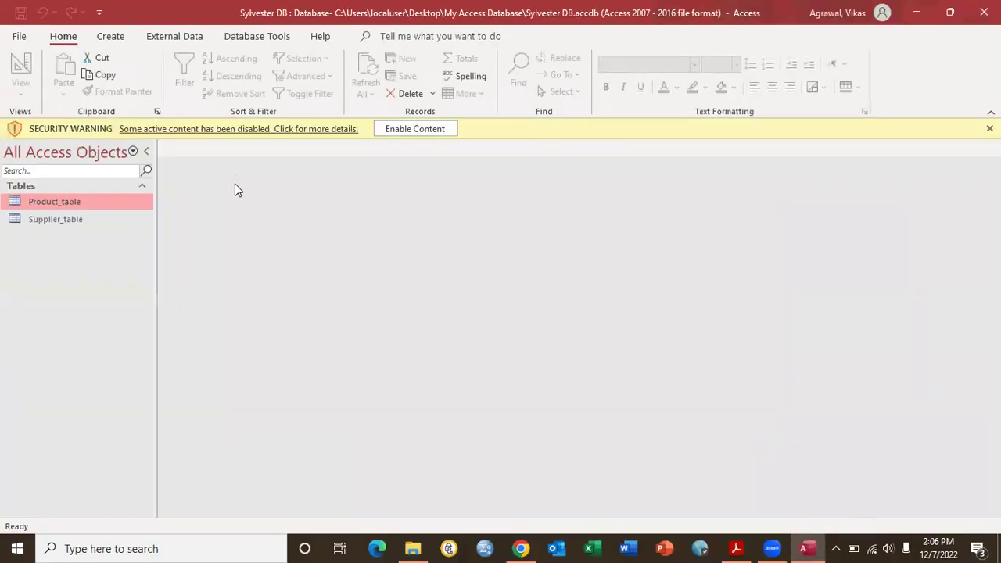
{"action": "left_click", "coordinate": [412, 132]}
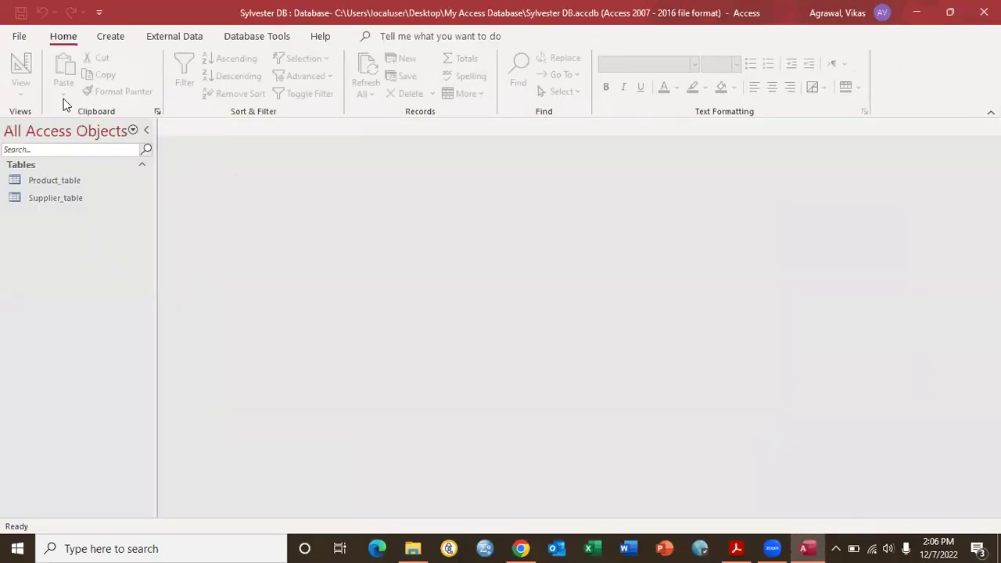
Set up a new Excel import with Desktop\My Access Database\Product_Table.xlsx as source, appending its records to Product_table.
{"action": "left_click", "coordinate": [172, 37]}
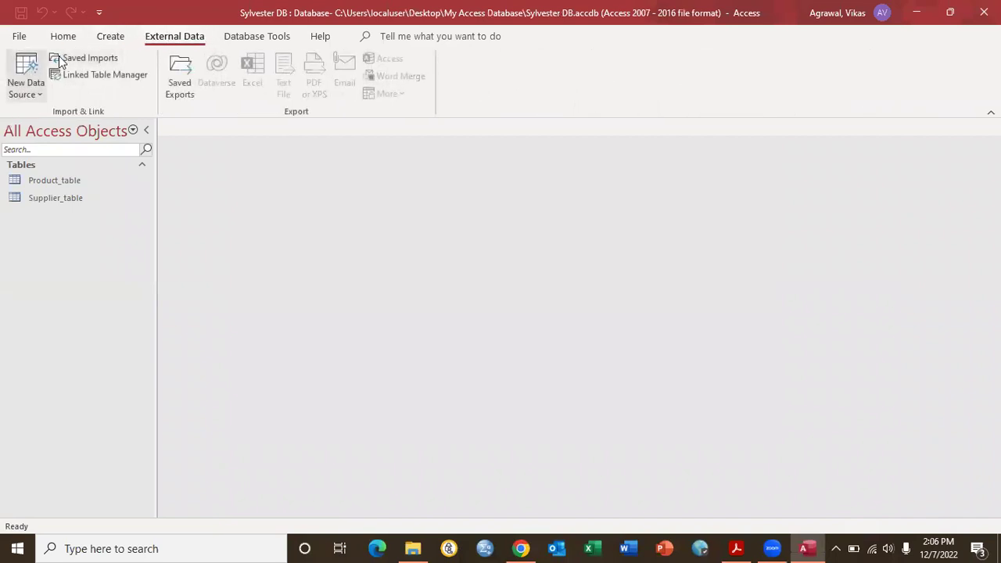
{"action": "left_click", "coordinate": [30, 66]}
{"action": "mouse_move", "coordinate": [72, 123]}
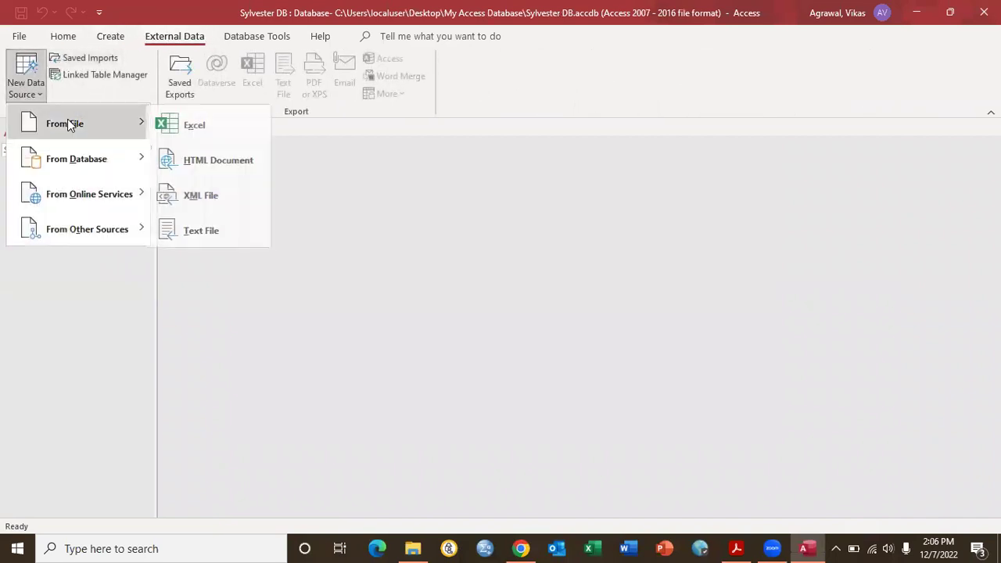
{"action": "left_click", "coordinate": [199, 125]}
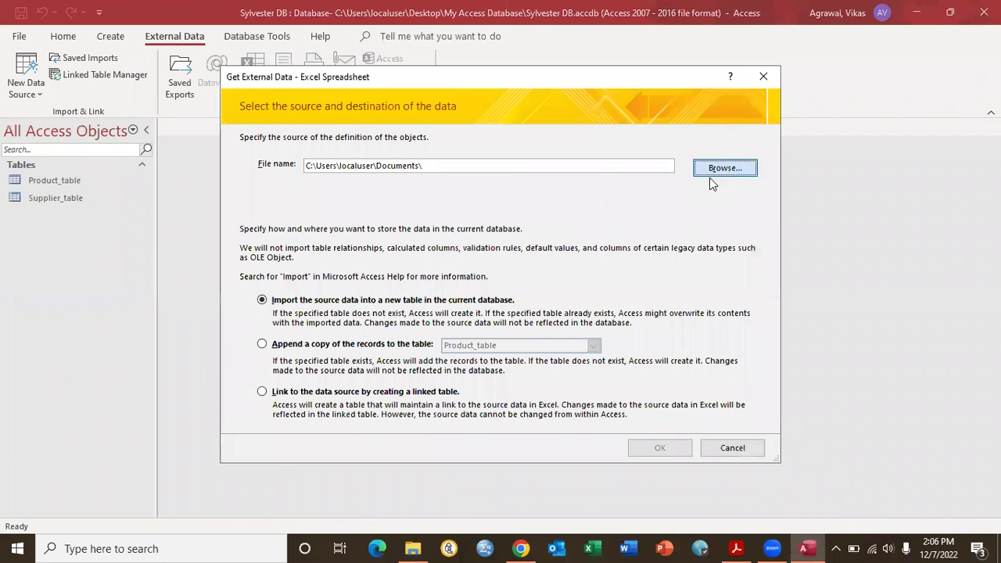
{"action": "left_click", "coordinate": [711, 172]}
{"action": "scroll", "coordinate": [331, 225], "scroll_direction": "up", "scroll_amount": 5}
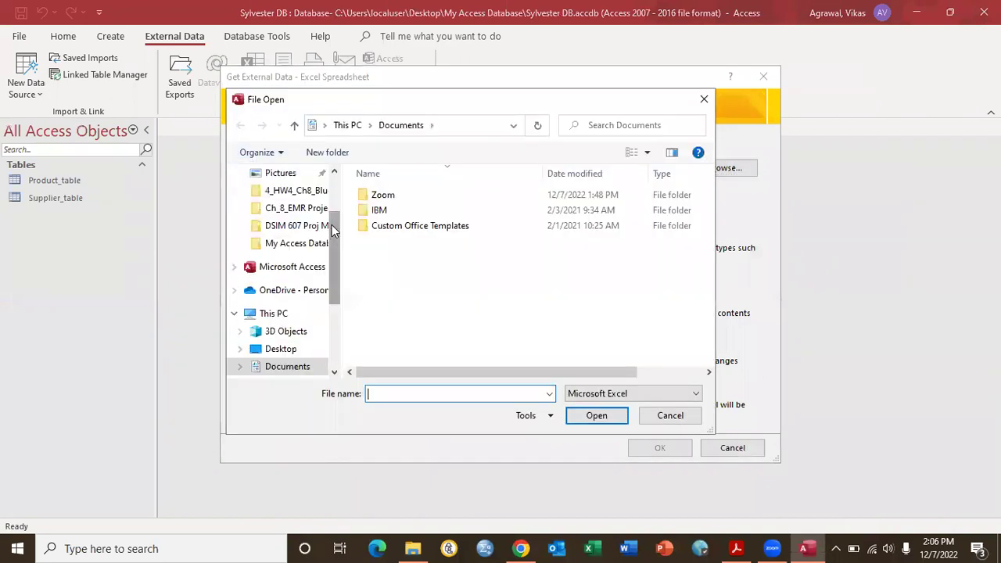
{"action": "left_click", "coordinate": [301, 211]}
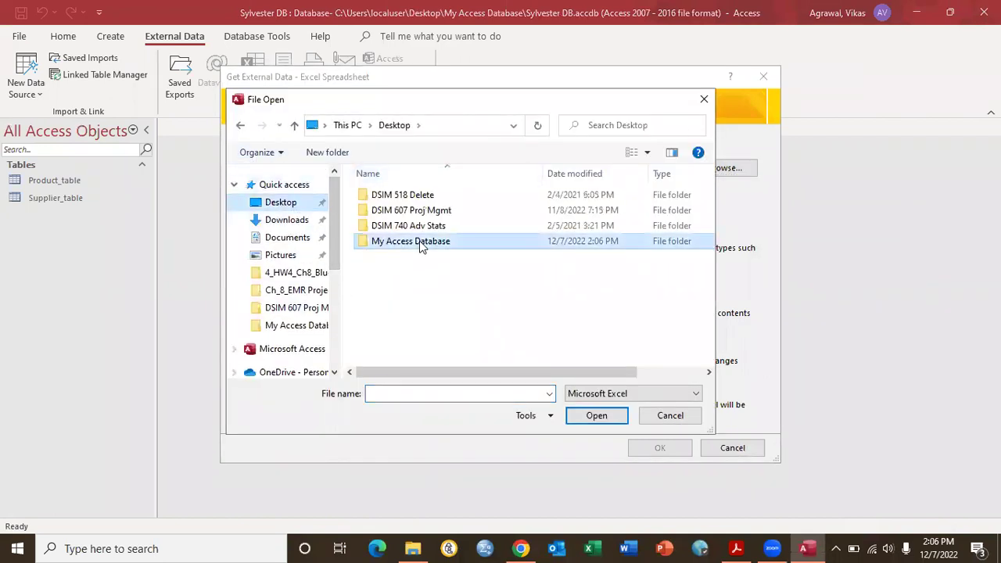
{"action": "double_click", "coordinate": [418, 241]}
{"action": "double_click", "coordinate": [382, 196]}
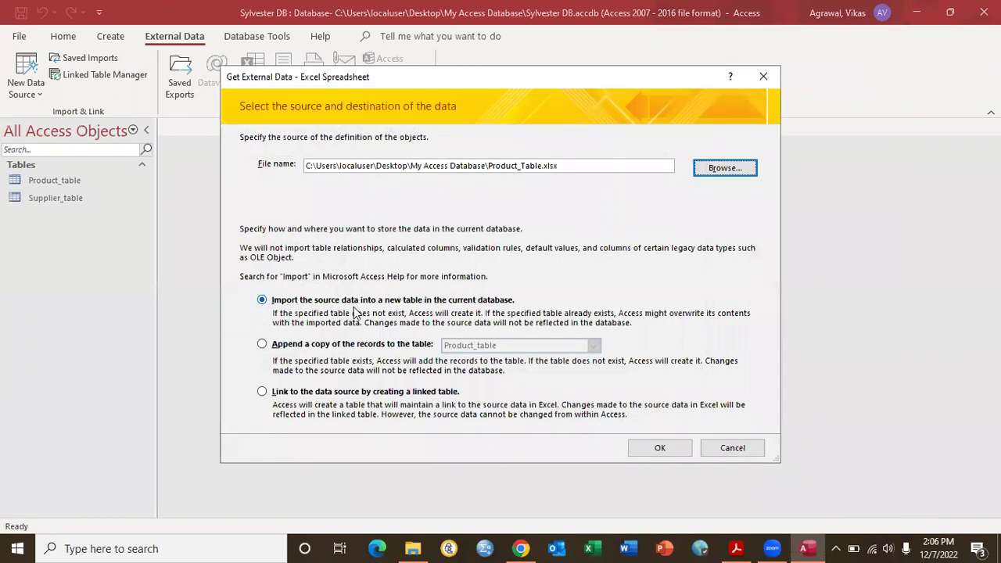
{"action": "left_click", "coordinate": [347, 345]}
Import the Product_Table worksheet into Product_table through the Import Spreadsheet Wizard, without saving the import steps.
{"action": "left_click", "coordinate": [662, 451]}
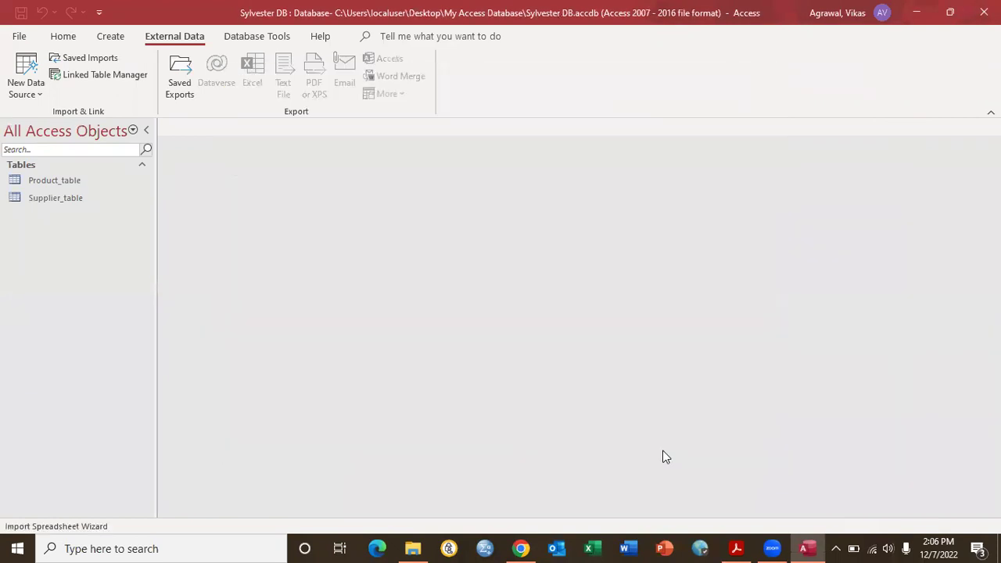
{"action": "left_click", "coordinate": [637, 419]}
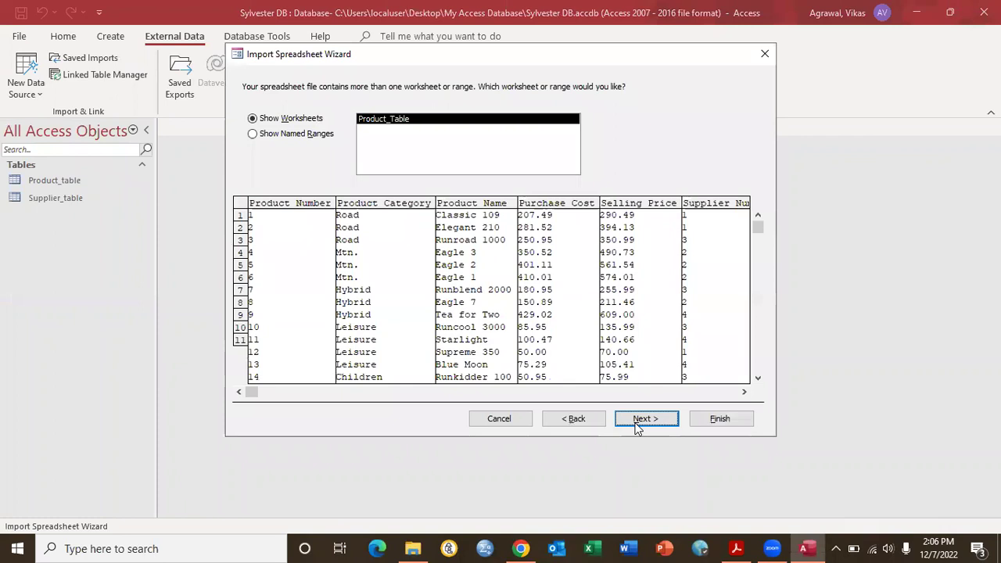
{"action": "left_click", "coordinate": [650, 419]}
{"action": "left_click", "coordinate": [706, 423]}
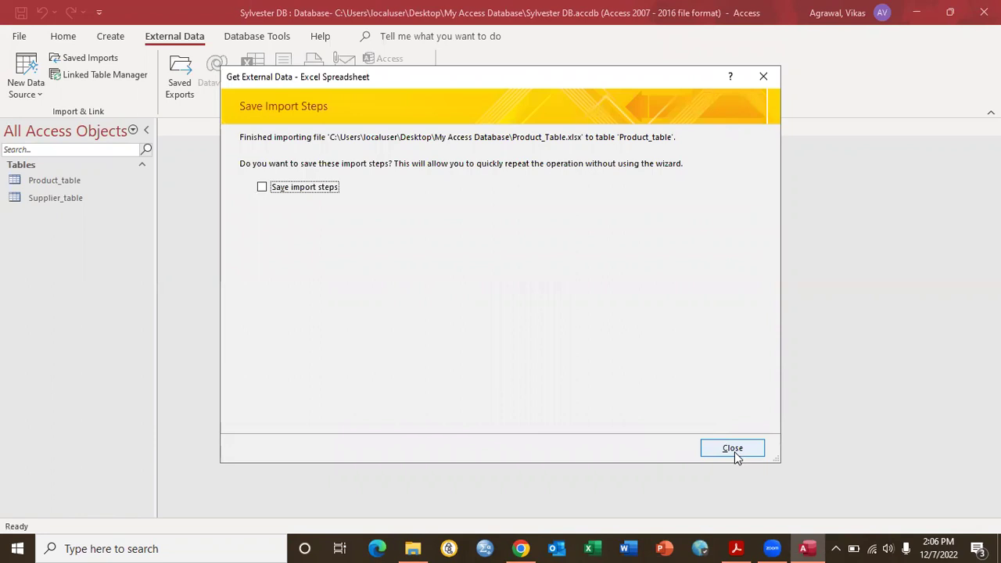
{"action": "left_click", "coordinate": [733, 449]}
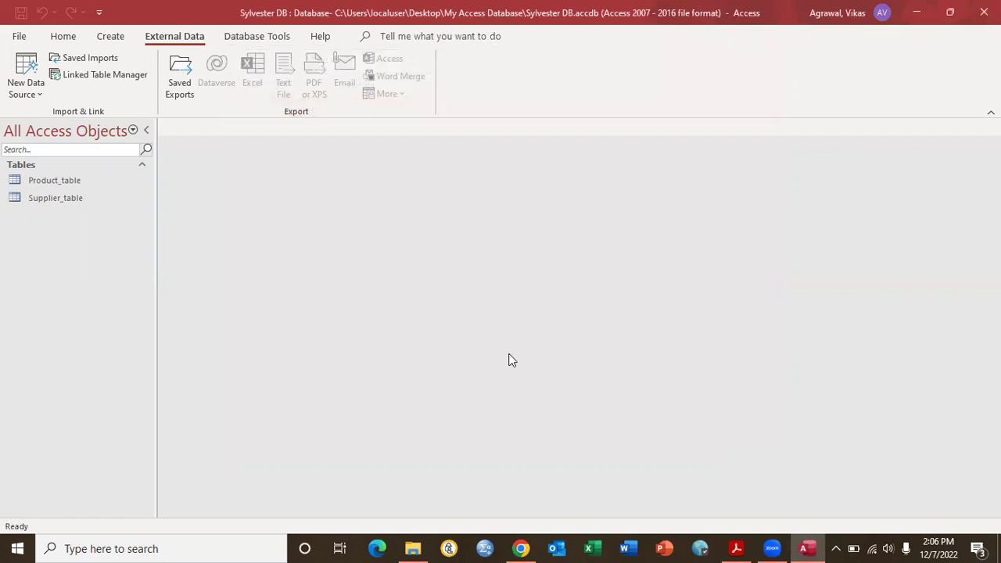
Open Supplier_table and Product_table to review their records, and close Supplier_table.
{"action": "double_click", "coordinate": [57, 198]}
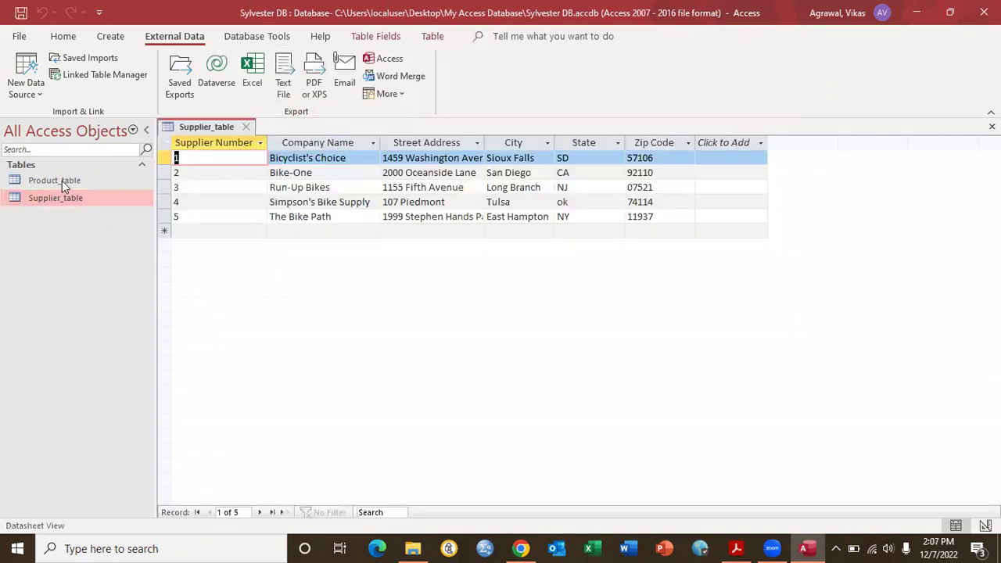
{"action": "double_click", "coordinate": [62, 181]}
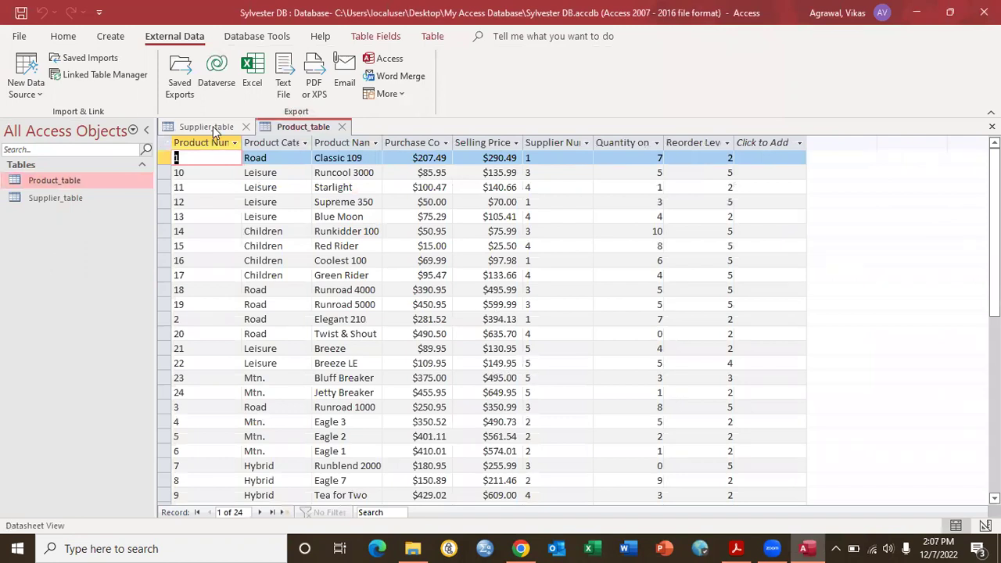
{"action": "left_click", "coordinate": [243, 126]}
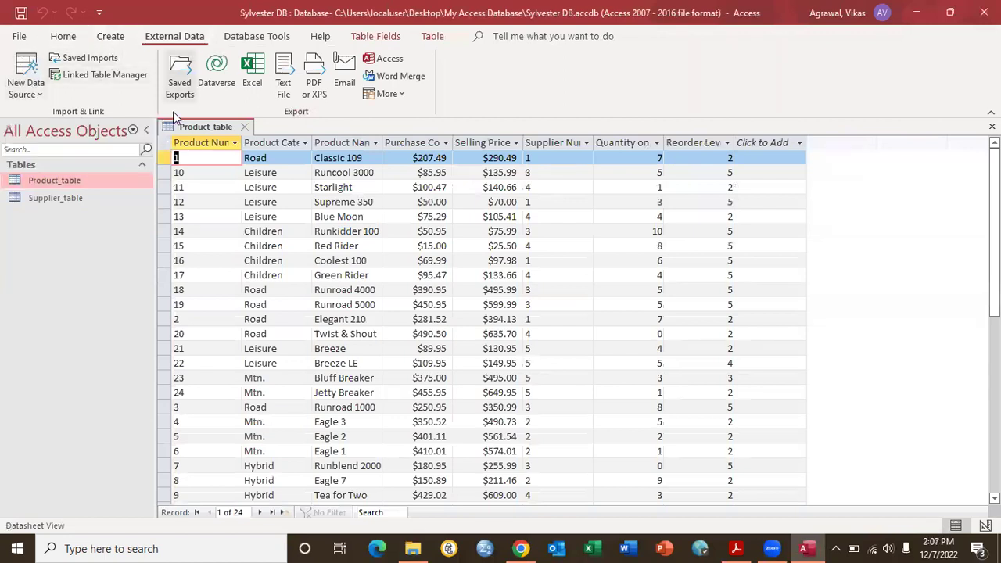
Try to set the Product Name field size to 25 in Product_table's design, and close the table without saving the change.
{"action": "left_click", "coordinate": [63, 36]}
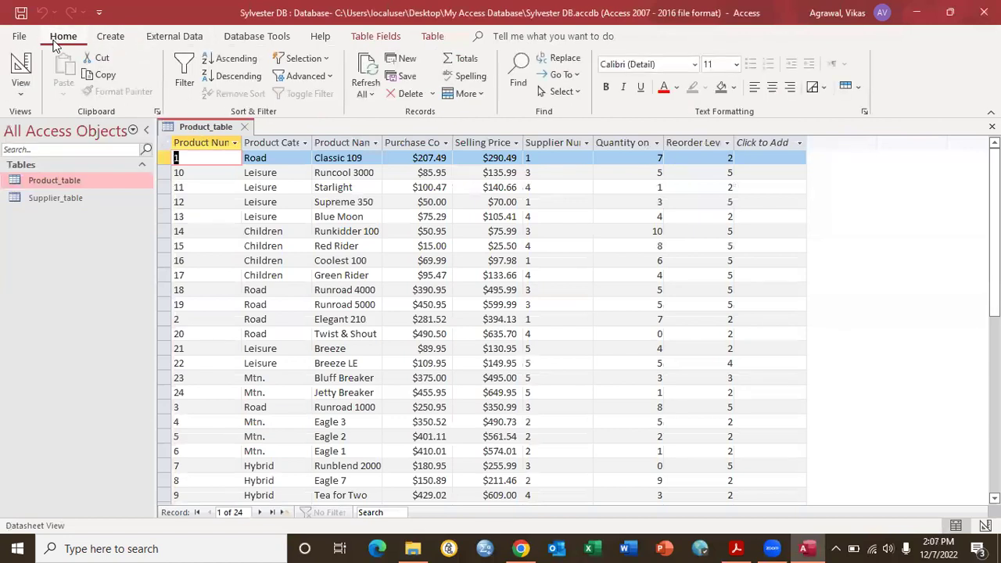
{"action": "left_click", "coordinate": [24, 70]}
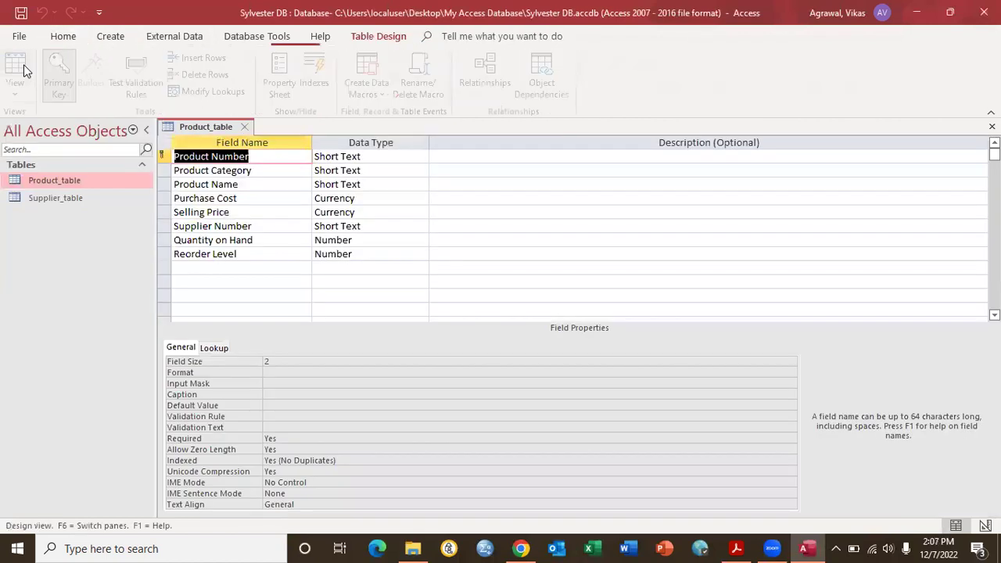
{"action": "left_click", "coordinate": [375, 194]}
{"action": "left_click", "coordinate": [373, 186]}
{"action": "left_click", "coordinate": [243, 361]}
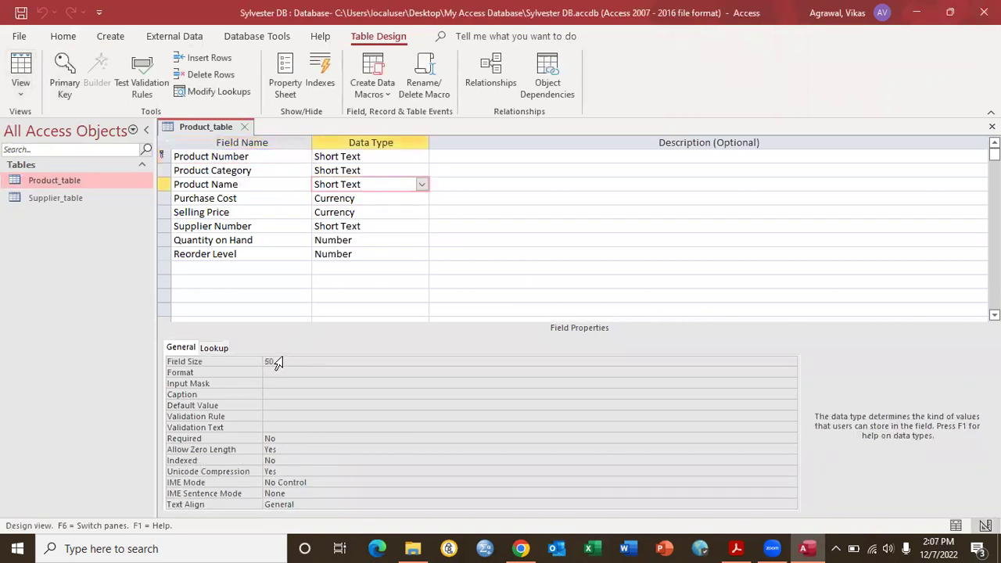
{"action": "type", "text": "2"}
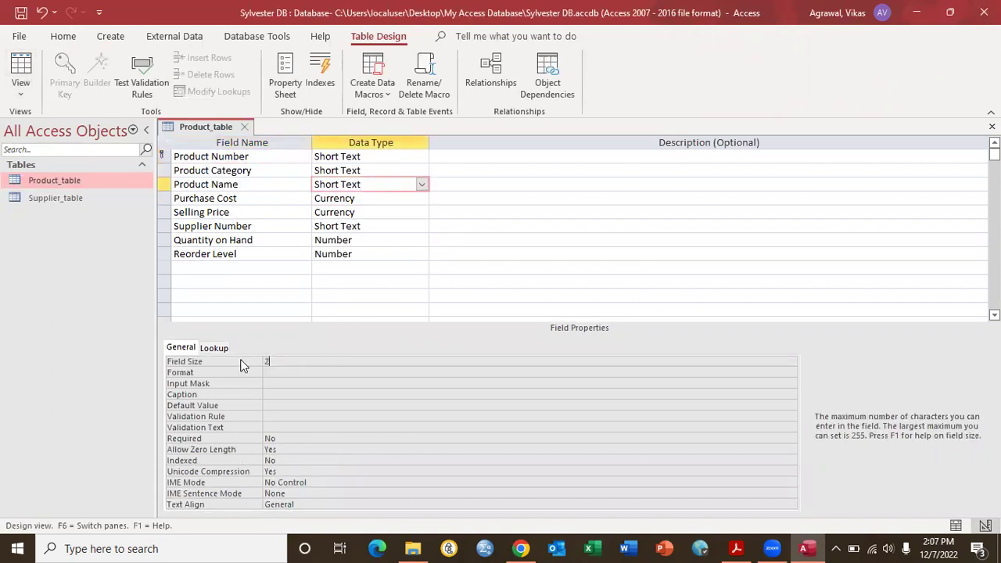
{"action": "left_click", "coordinate": [21, 12]}
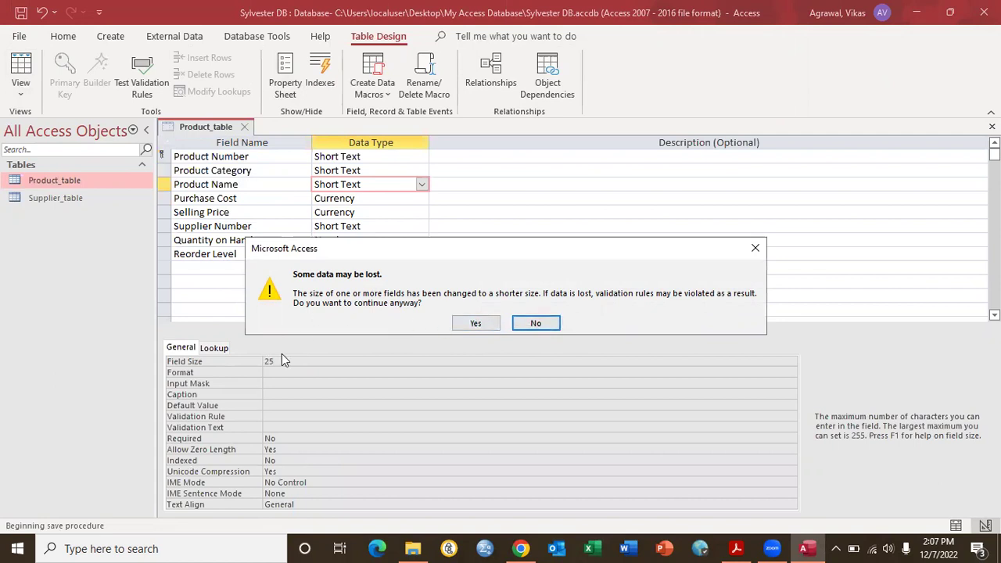
{"action": "left_click", "coordinate": [754, 248]}
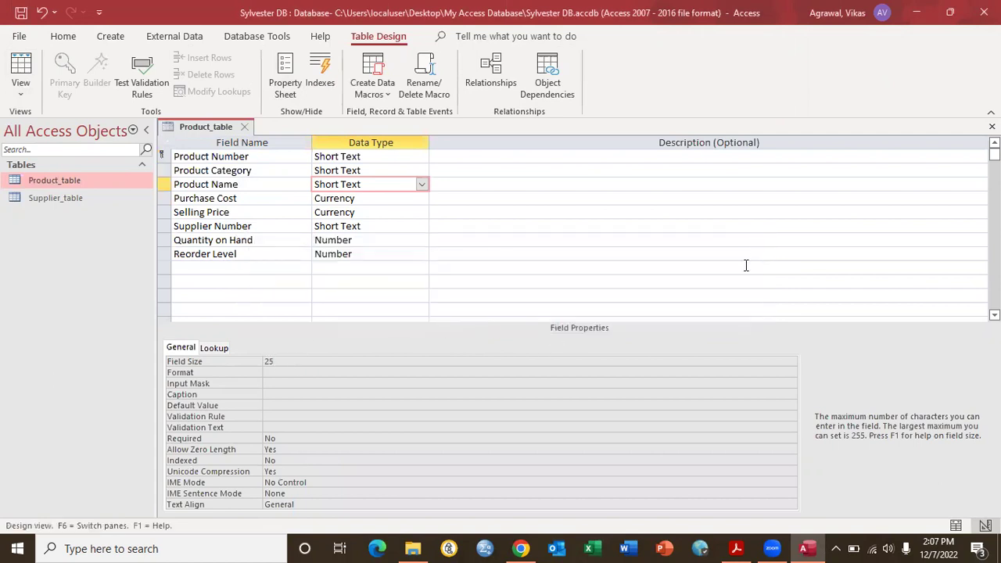
{"action": "left_click", "coordinate": [244, 128]}
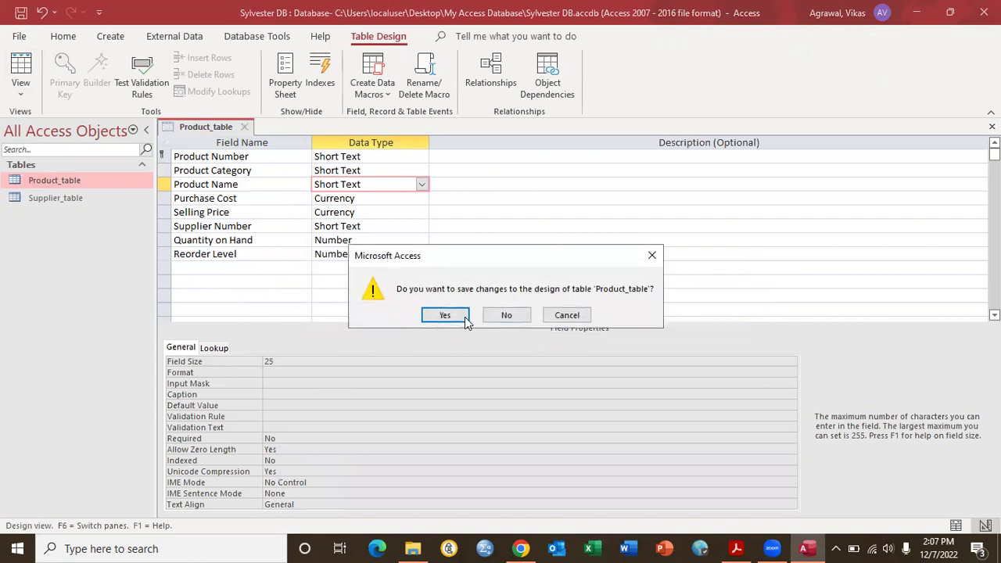
{"action": "left_click", "coordinate": [506, 315]}
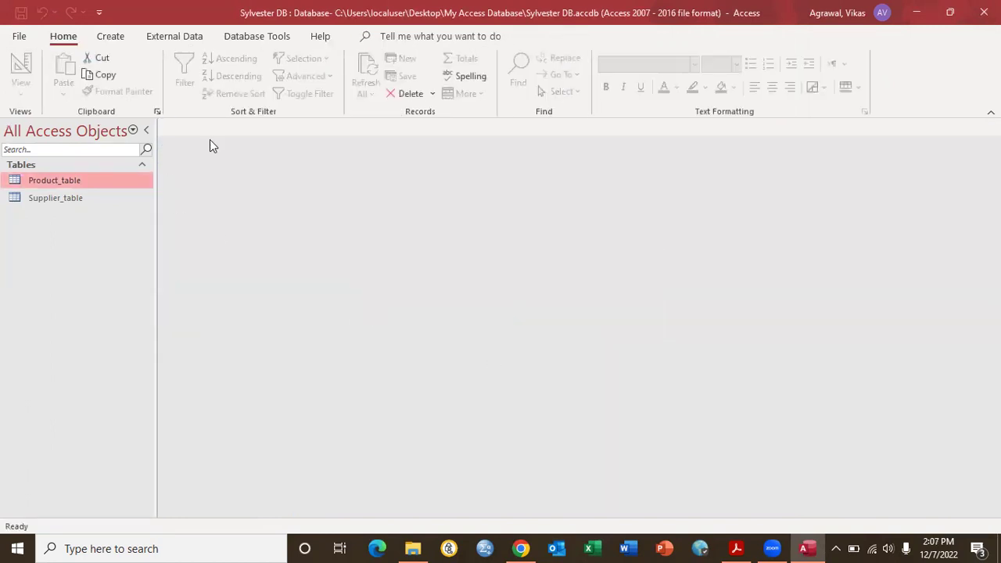
{"action": "left_click", "coordinate": [244, 39]}
{"action": "left_click", "coordinate": [187, 85]}
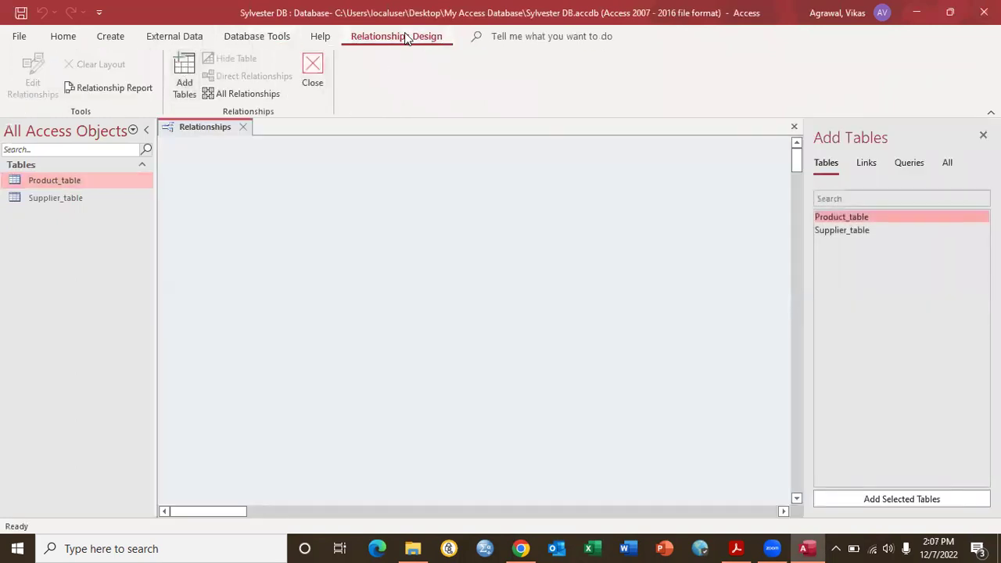
{"action": "double_click", "coordinate": [833, 222]}
{"action": "double_click", "coordinate": [828, 229]}
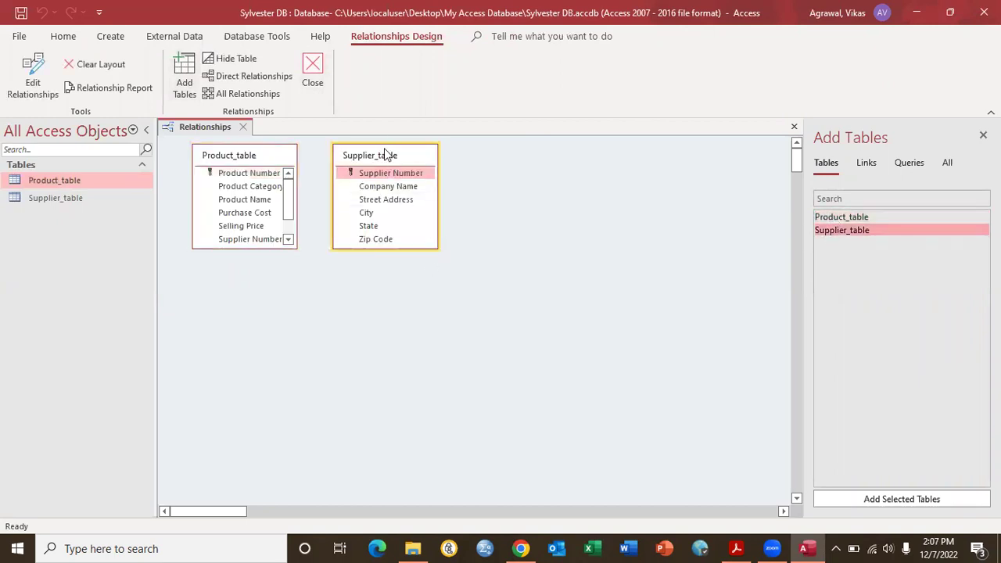
{"action": "left_click_drag", "start_coordinate": [384, 156], "coordinate": [538, 187]}
{"action": "left_click", "coordinate": [242, 127]}
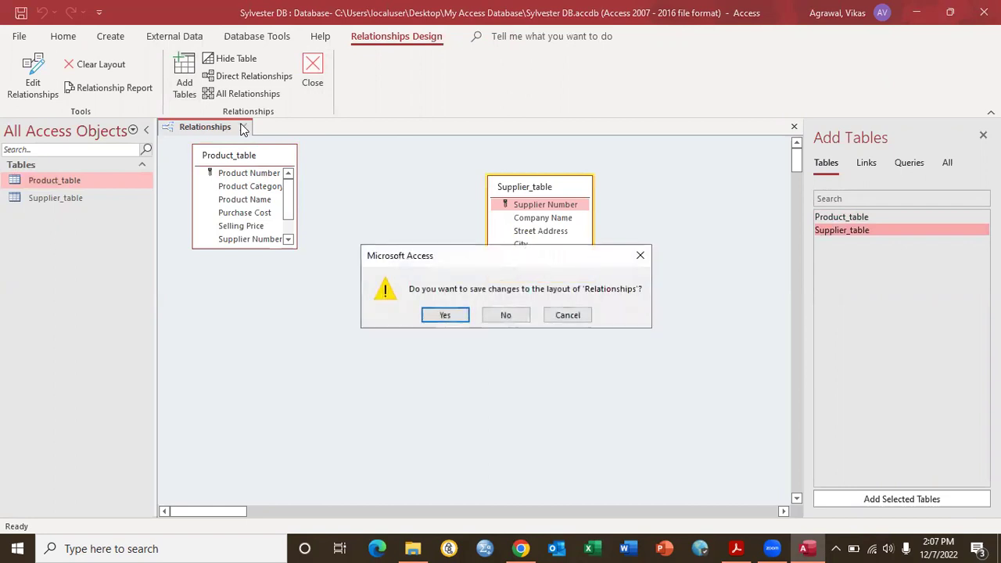
{"action": "left_click", "coordinate": [503, 315]}
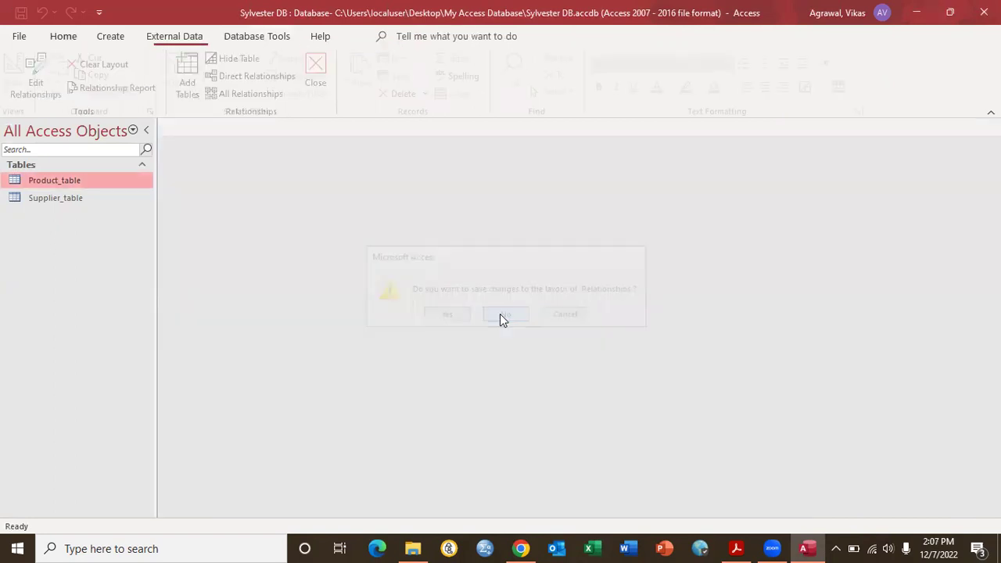
Add Product_table and Supplier_table to the Relationships layout, move them apart, and enlarge both field lists to show all fields.
{"action": "left_click", "coordinate": [252, 39]}
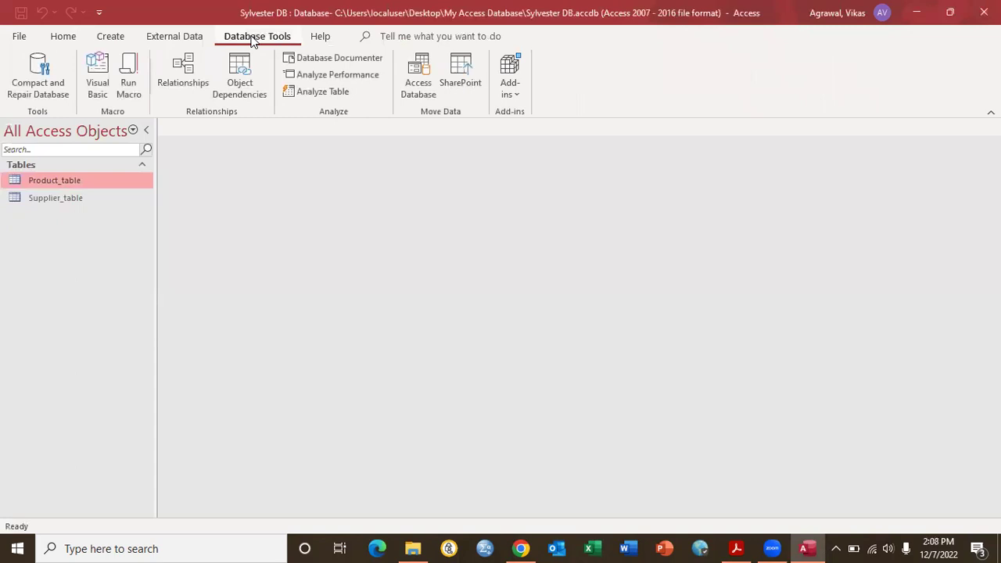
{"action": "left_click", "coordinate": [184, 69]}
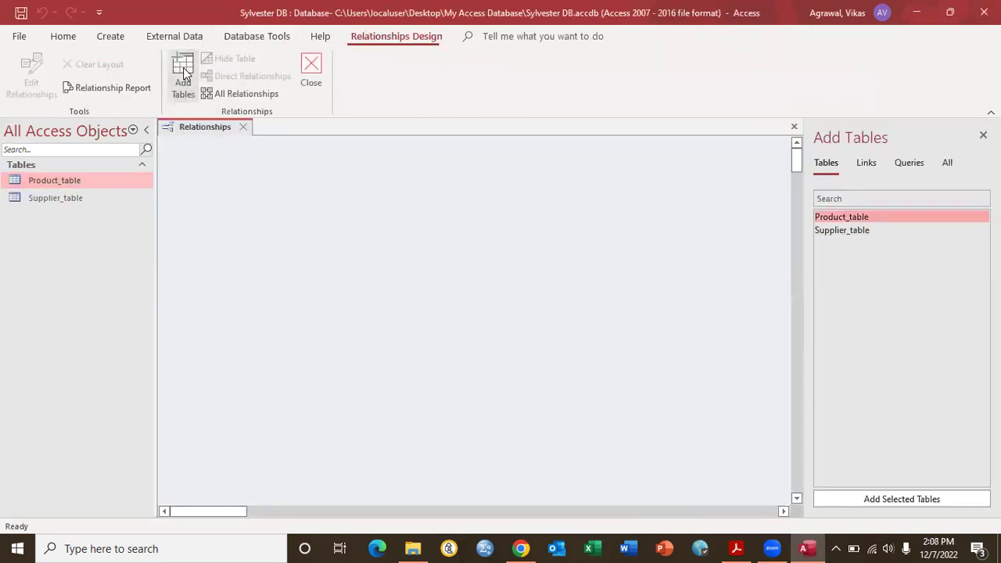
{"action": "double_click", "coordinate": [841, 217]}
{"action": "double_click", "coordinate": [838, 230]}
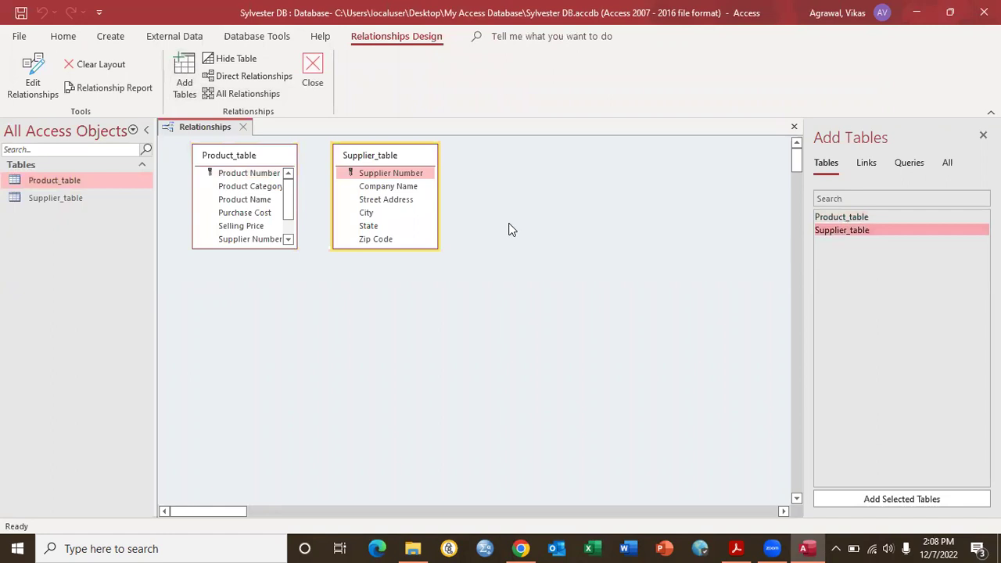
{"action": "left_click_drag", "start_coordinate": [367, 151], "coordinate": [594, 213]}
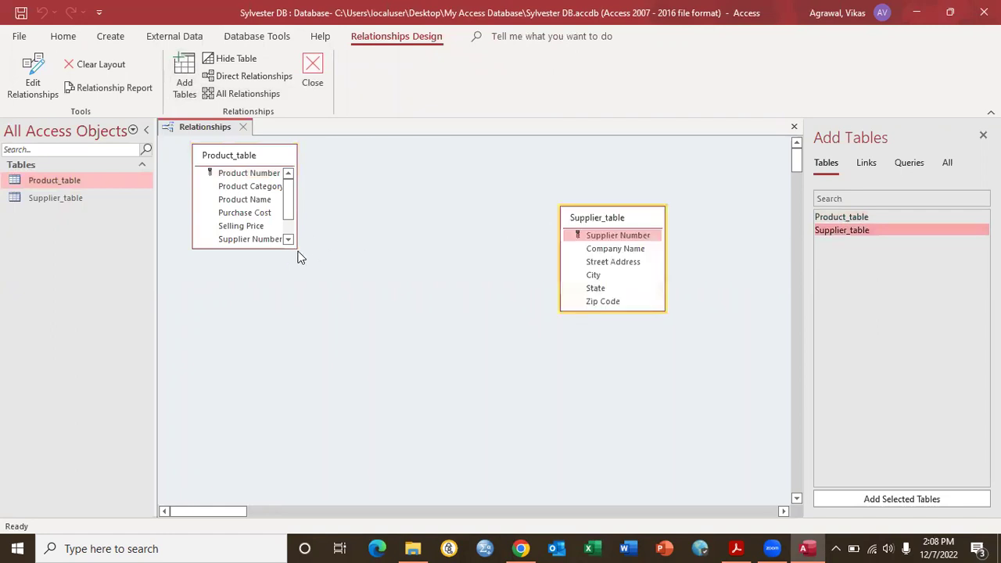
{"action": "left_click_drag", "start_coordinate": [297, 248], "coordinate": [391, 330]}
{"action": "left_click_drag", "start_coordinate": [557, 313], "coordinate": [483, 322]}
Create a one-to-many relationship from Supplier_table's Supplier Number to Product_table's Supplier Number, enforcing referential integrity.
{"action": "left_click", "coordinate": [524, 235]}
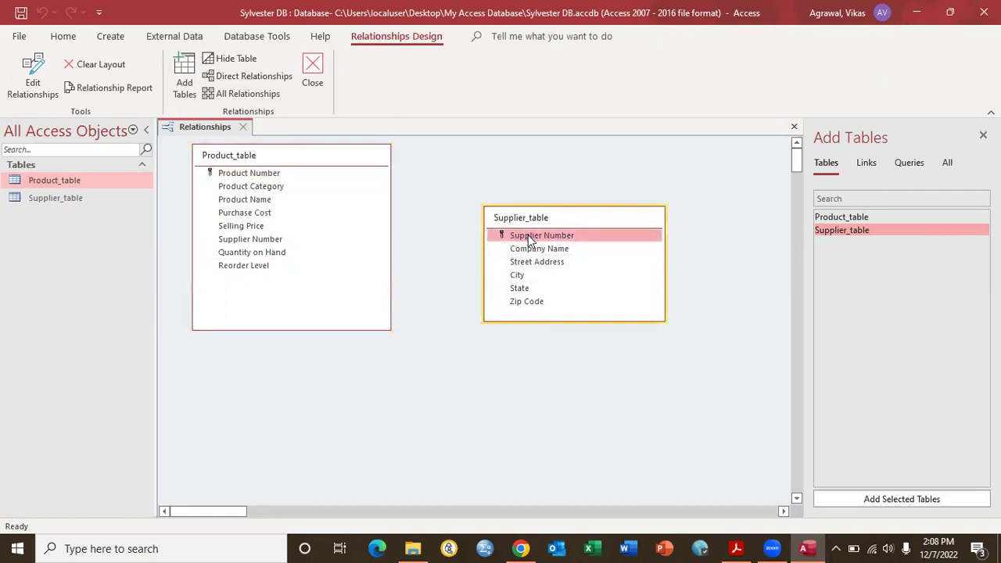
{"action": "left_click_drag", "start_coordinate": [525, 235], "coordinate": [227, 158]}
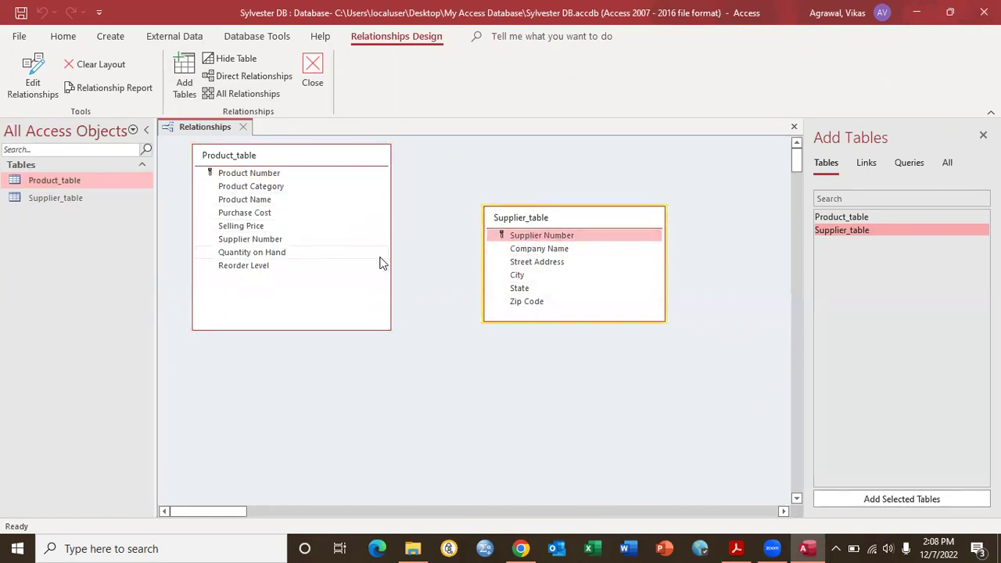
{"action": "left_click_drag", "start_coordinate": [519, 236], "coordinate": [267, 245]}
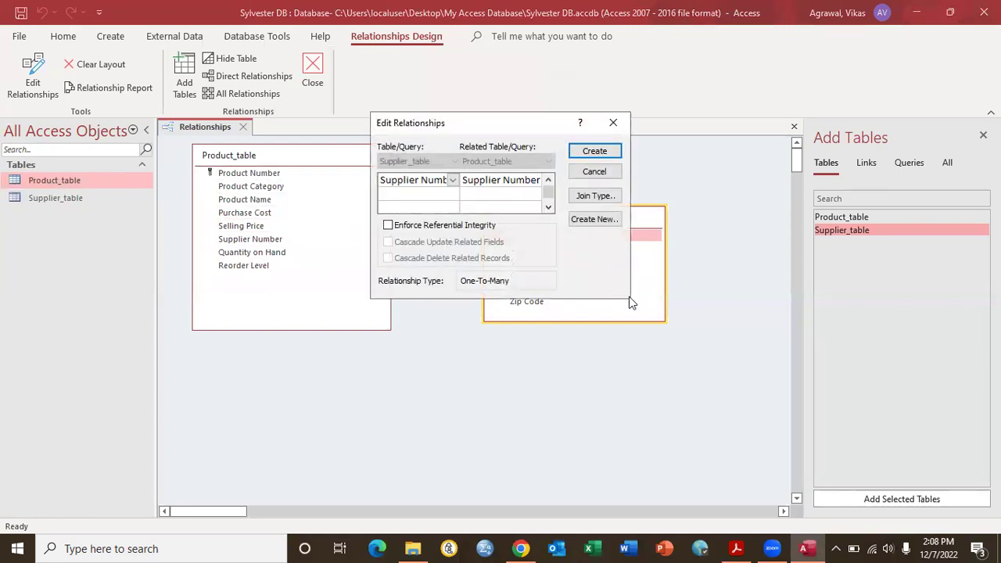
{"action": "left_click", "coordinate": [387, 226]}
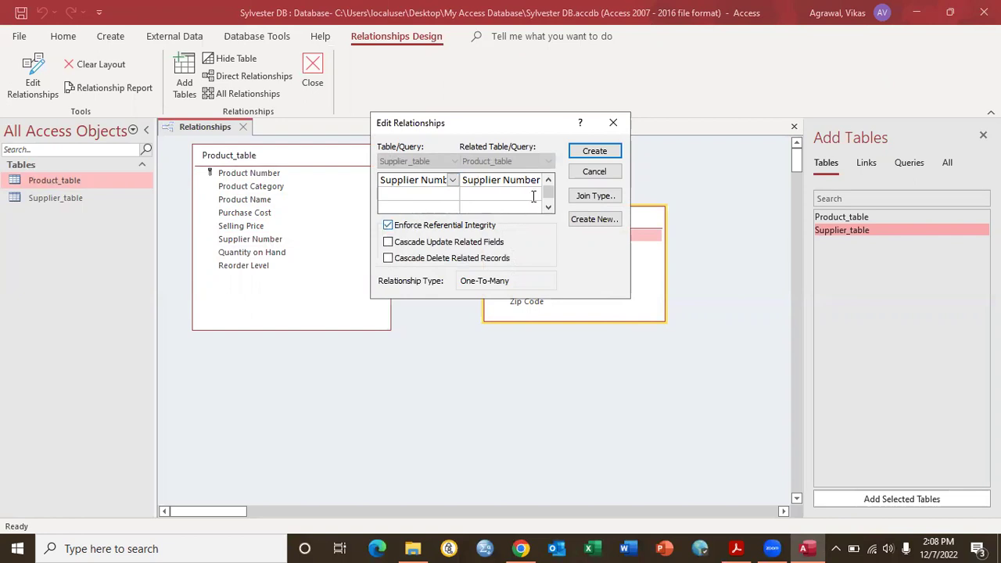
{"action": "left_click", "coordinate": [599, 153]}
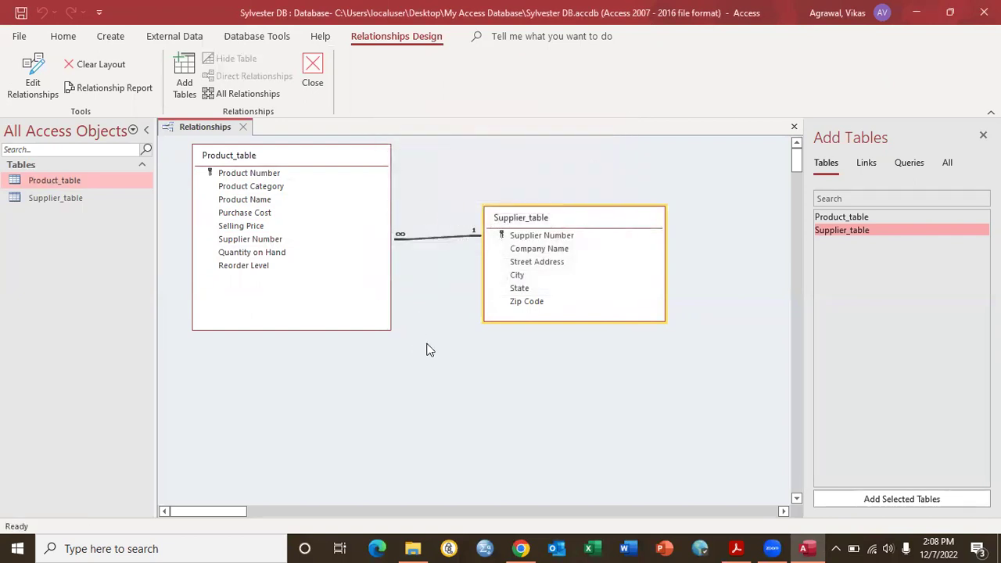
Move Supplier_table slightly up in the Relationships layout, and close the layout, saving its changes.
{"action": "left_click", "coordinate": [590, 216]}
{"action": "left_click_drag", "start_coordinate": [589, 218], "coordinate": [591, 183]}
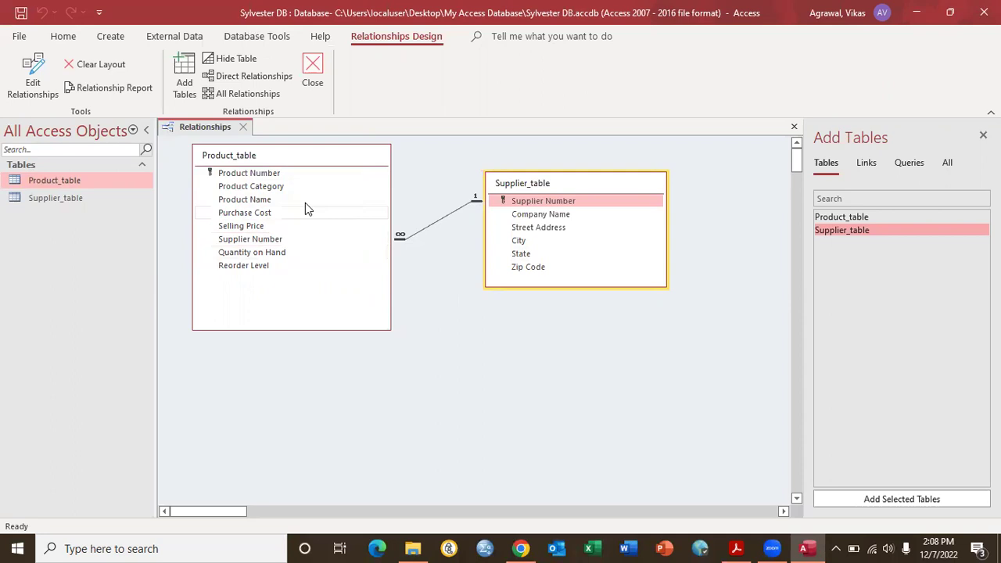
{"action": "left_click", "coordinate": [243, 128]}
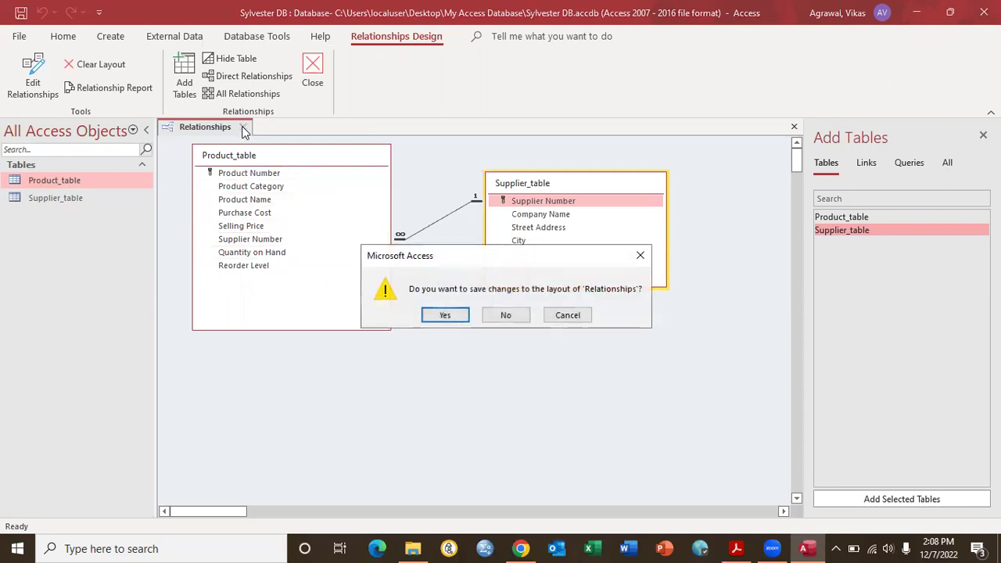
{"action": "left_click", "coordinate": [439, 320]}
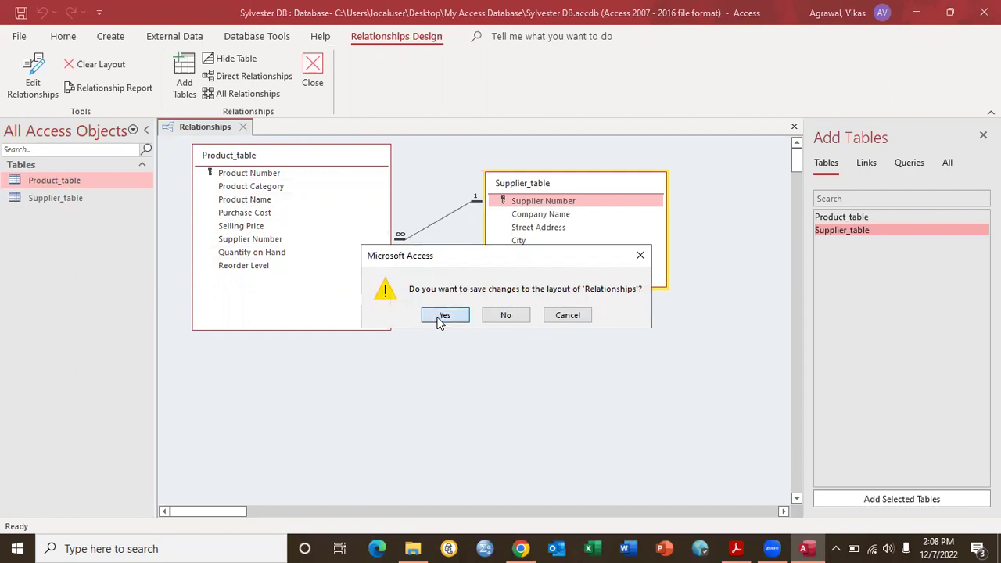
Try to add a record to Product_table with Product Number 30, category f, name dfg and Supplier Number 6.
{"action": "double_click", "coordinate": [62, 181]}
{"action": "scroll", "coordinate": [371, 414], "scroll_direction": "down", "scroll_amount": 5}
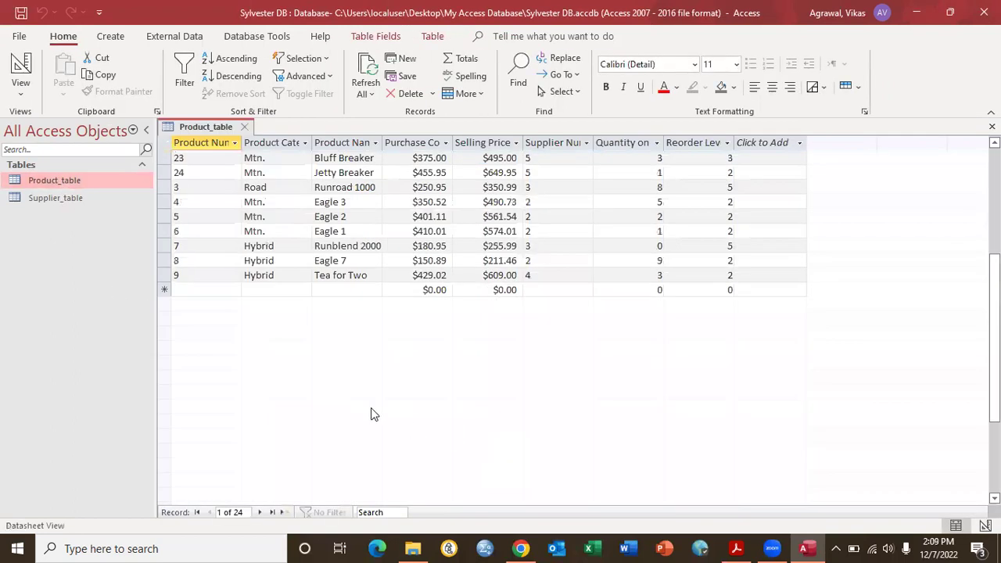
{"action": "left_click", "coordinate": [202, 289]}
{"action": "type", "text": "30"}
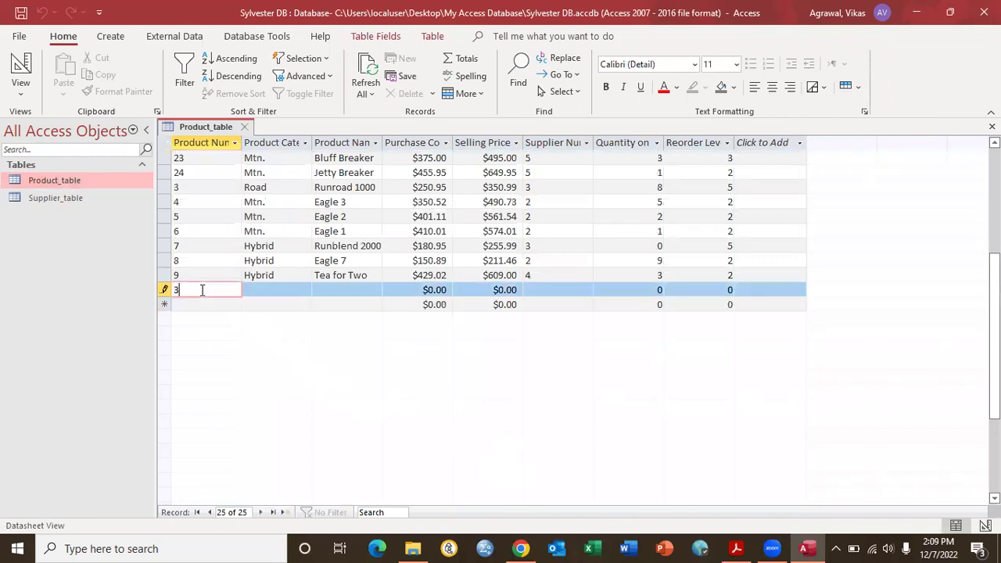
{"action": "left_click", "coordinate": [257, 286]}
{"action": "type", "text": "f"}
{"action": "left_click", "coordinate": [346, 292]}
{"action": "type", "text": "dfg"}
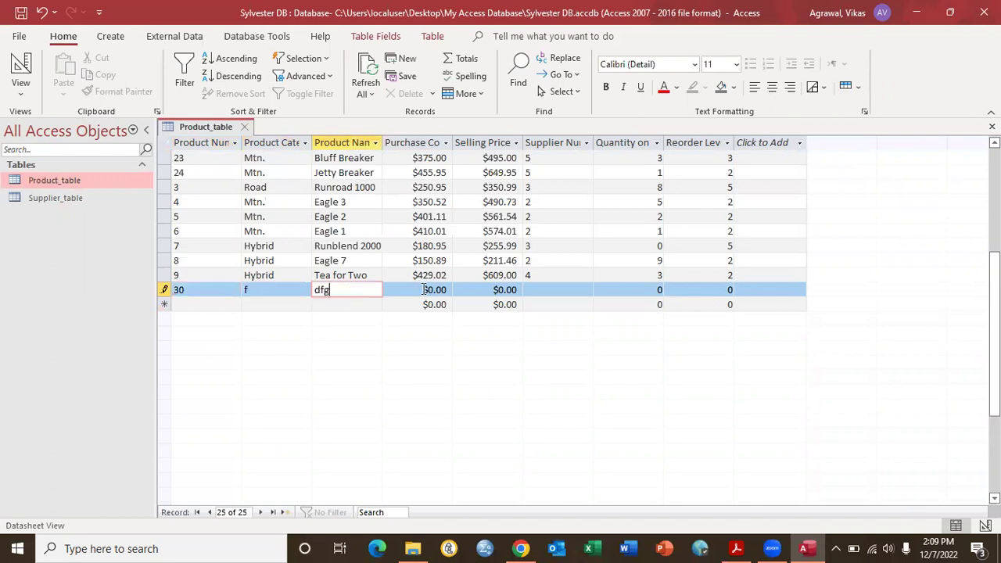
{"action": "left_click", "coordinate": [554, 286]}
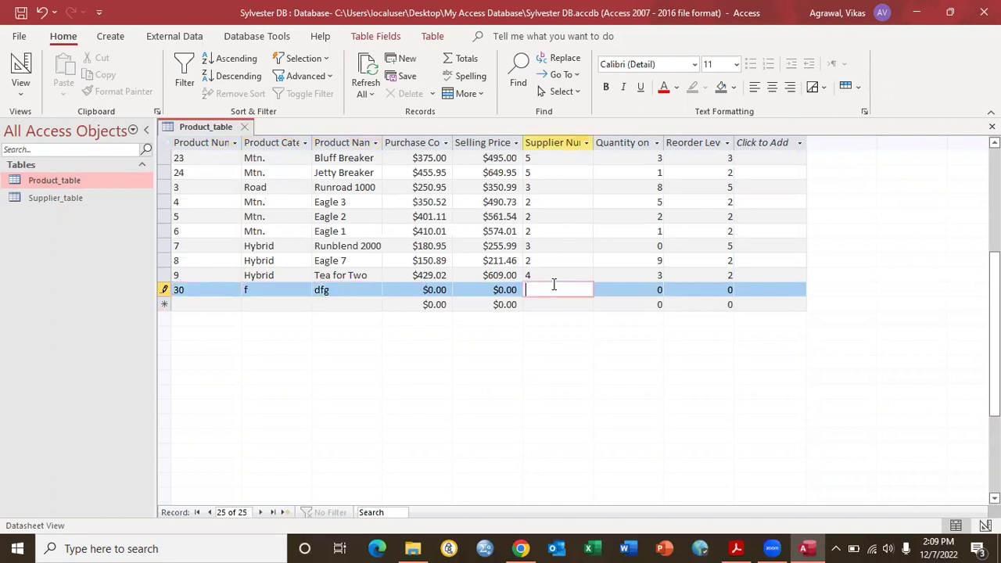
{"action": "type", "text": "6"}
{"action": "left_click", "coordinate": [601, 291]}
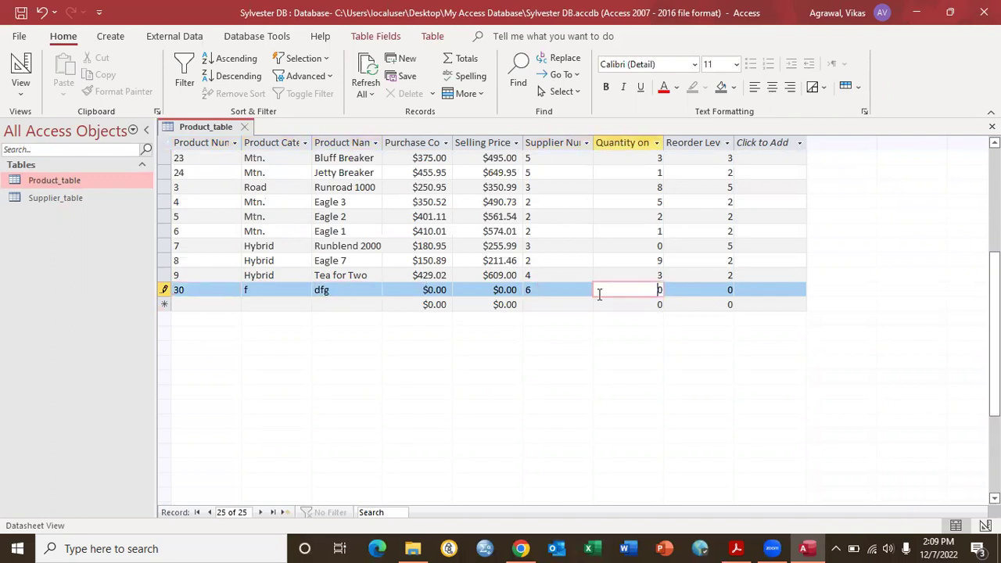
{"action": "left_click", "coordinate": [187, 302]}
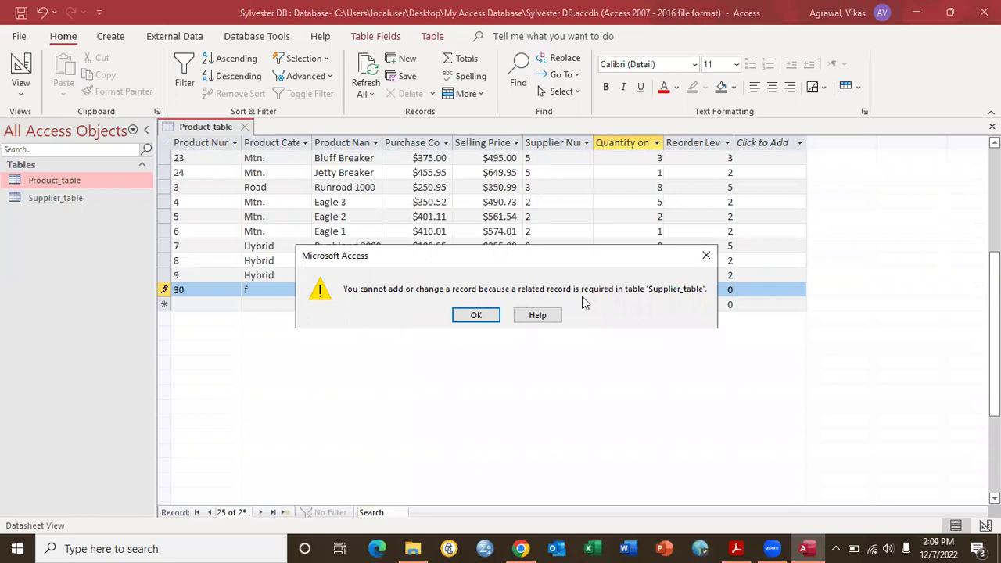
{"action": "left_click", "coordinate": [476, 315]}
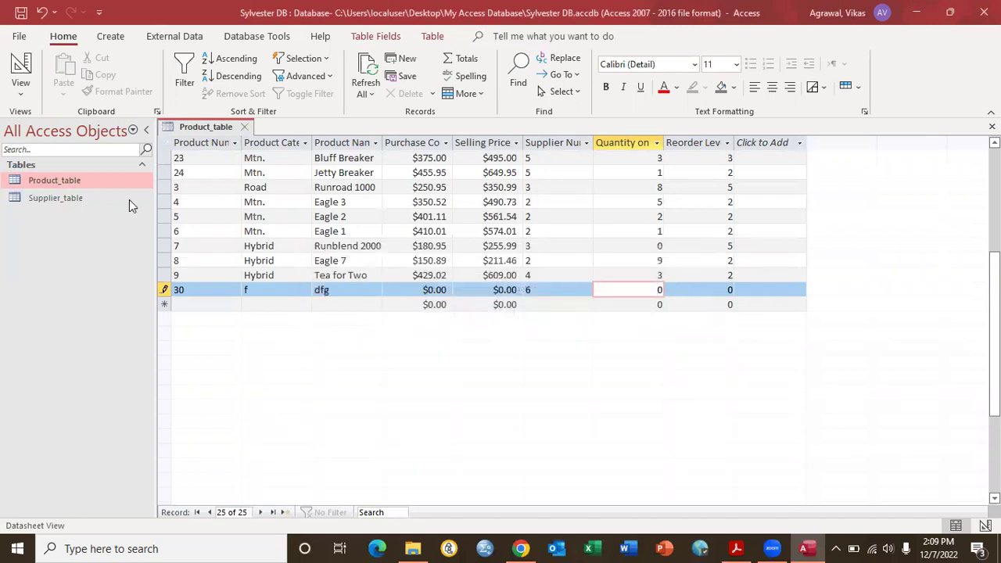
Check the existing supplier numbers in Supplier_table, and try to save product 30 in Product_table with Supplier Number 6.
{"action": "double_click", "coordinate": [54, 200]}
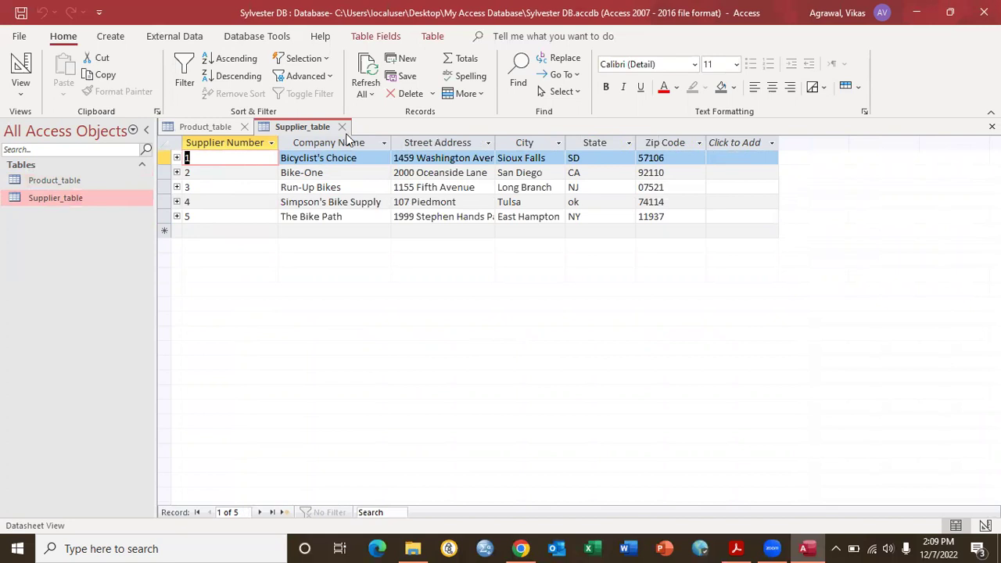
{"action": "left_click", "coordinate": [196, 128]}
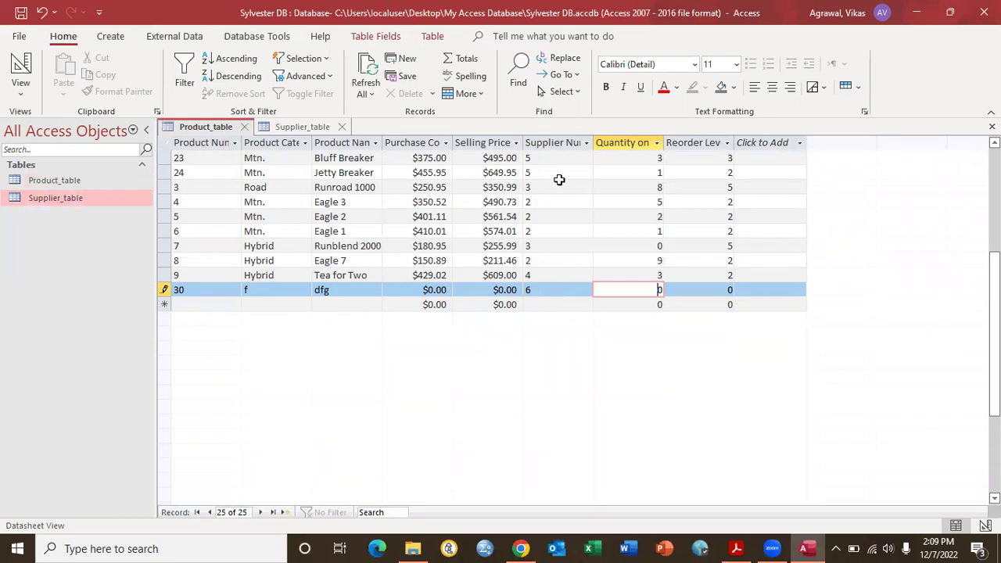
{"action": "key", "text": "shift+Tab"}
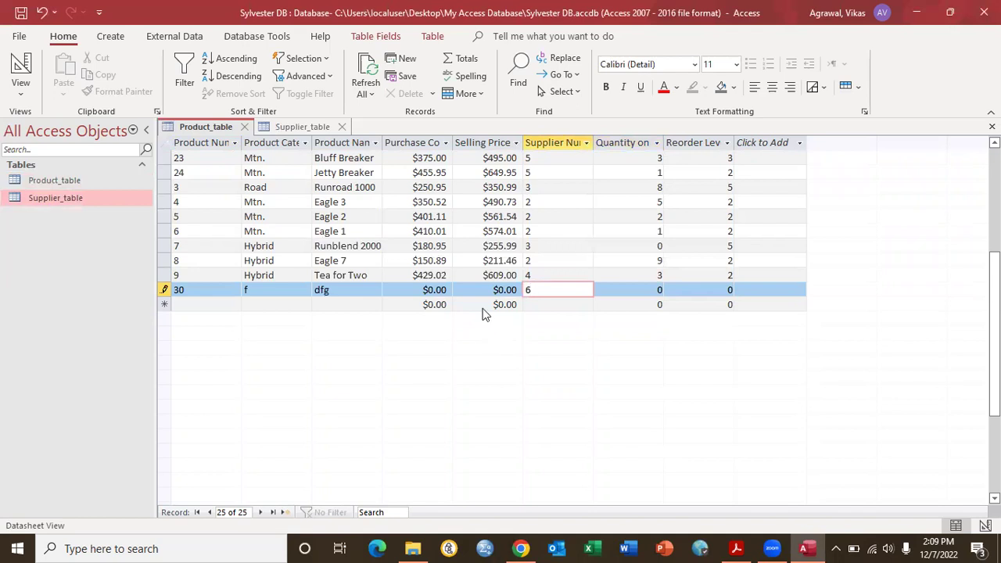
{"action": "left_click", "coordinate": [165, 294]}
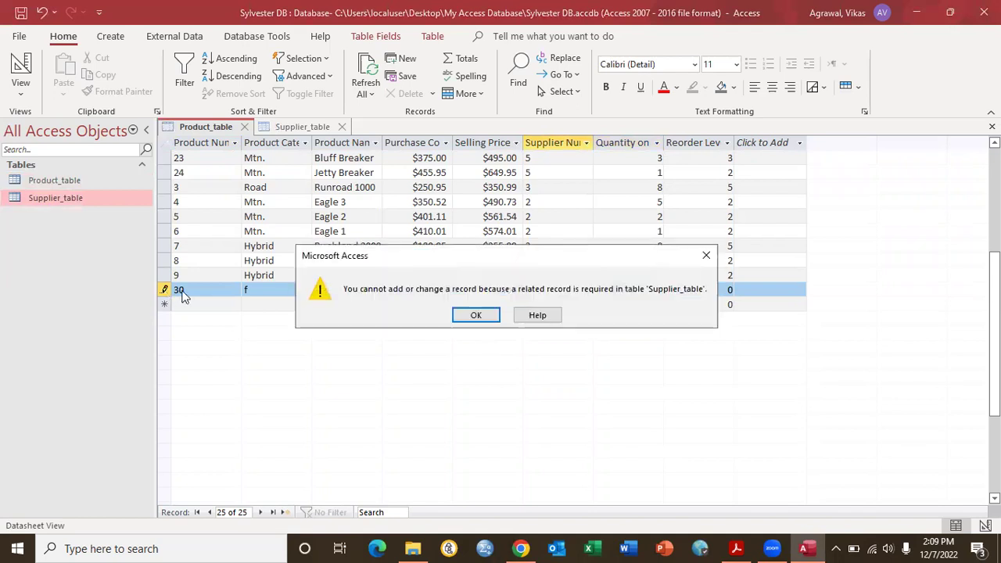
{"action": "left_click", "coordinate": [474, 316]}
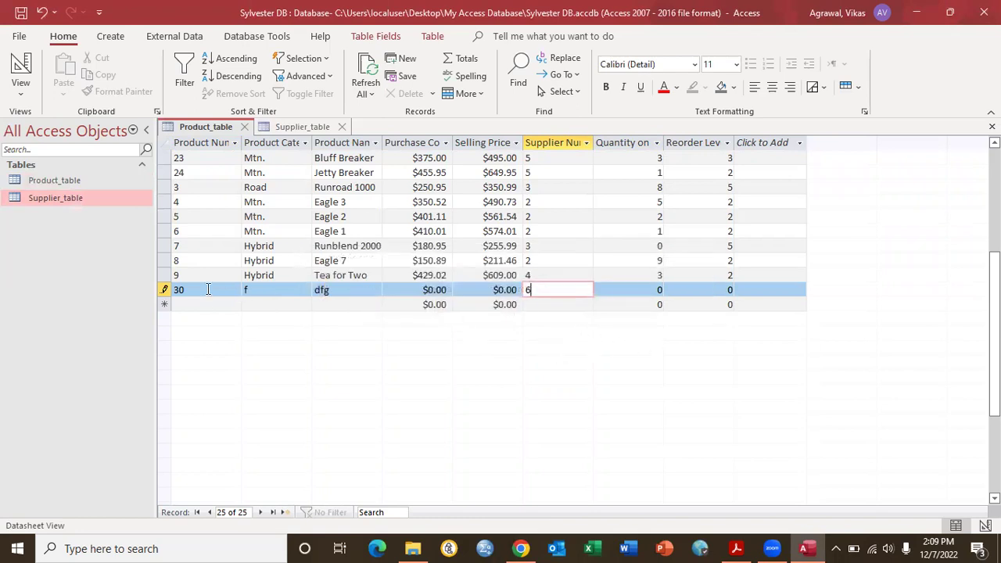
Set product 30's Supplier Number to 4 in Product_table and save the record.
{"action": "key", "text": "BackSpace"}
{"action": "type", "text": "4"}
{"action": "left_click", "coordinate": [547, 305]}
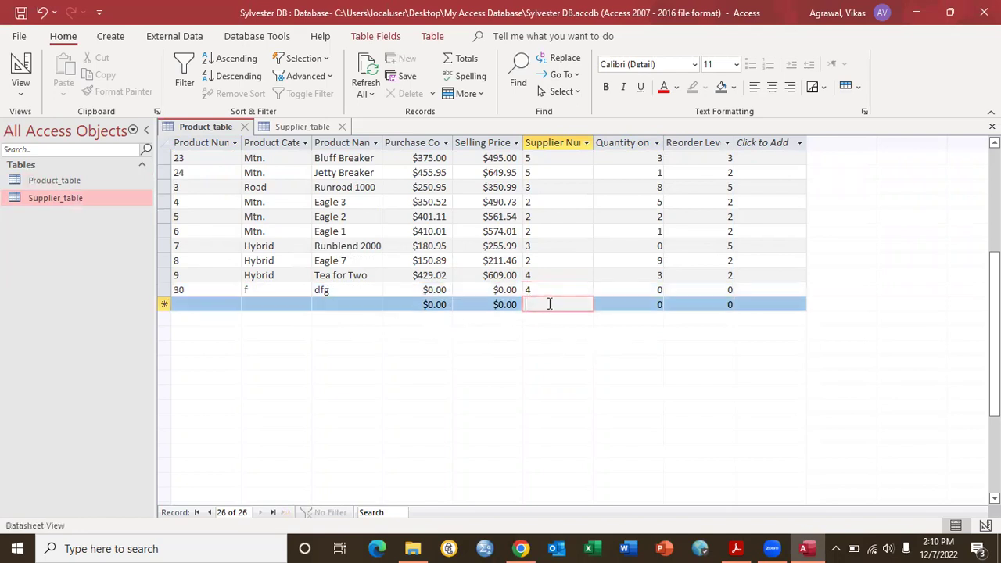
Delete the test record with Product Number 30 from Product_table and confirm the deletion.
{"action": "right_click", "coordinate": [164, 290]}
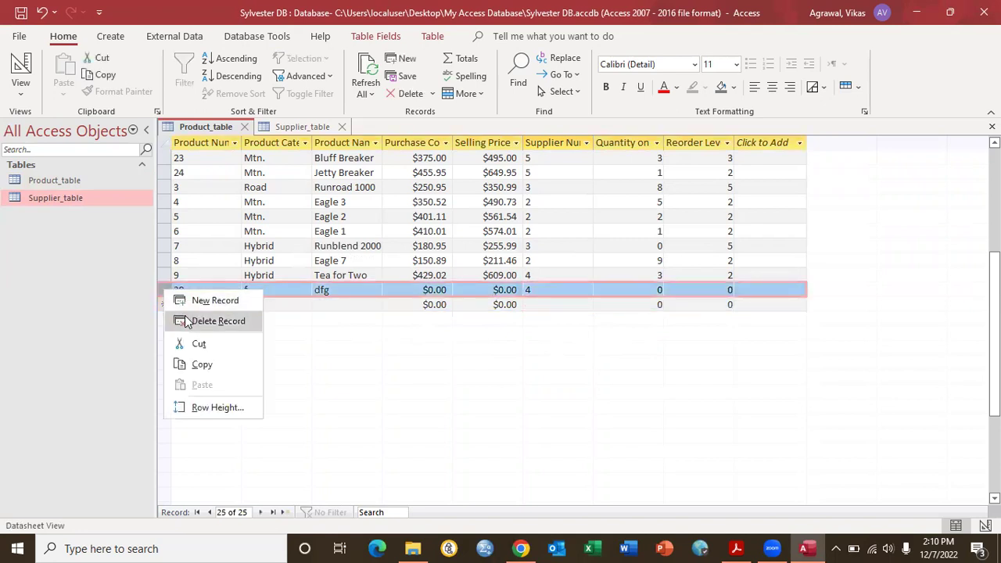
{"action": "left_click", "coordinate": [210, 321]}
{"action": "left_click", "coordinate": [477, 324]}
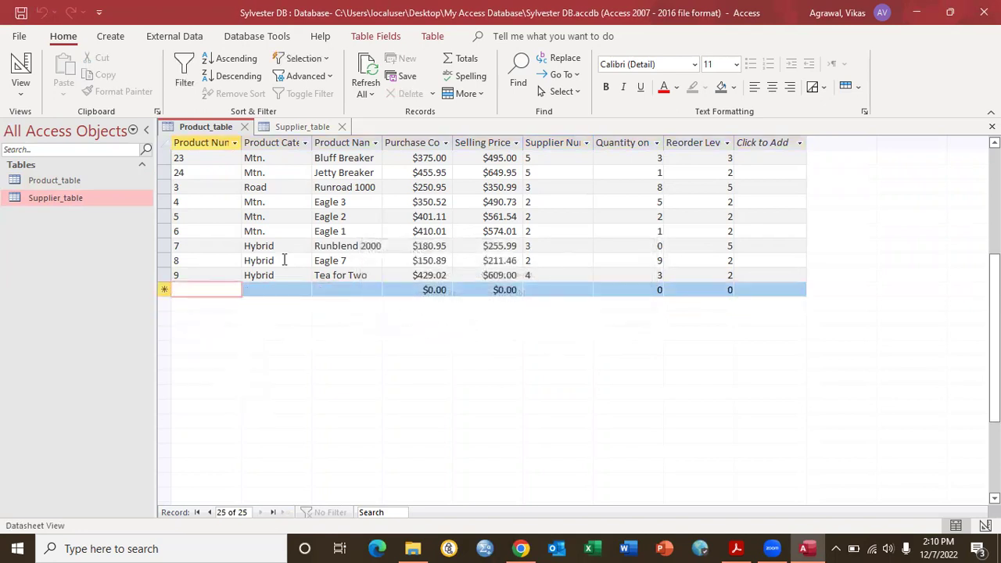